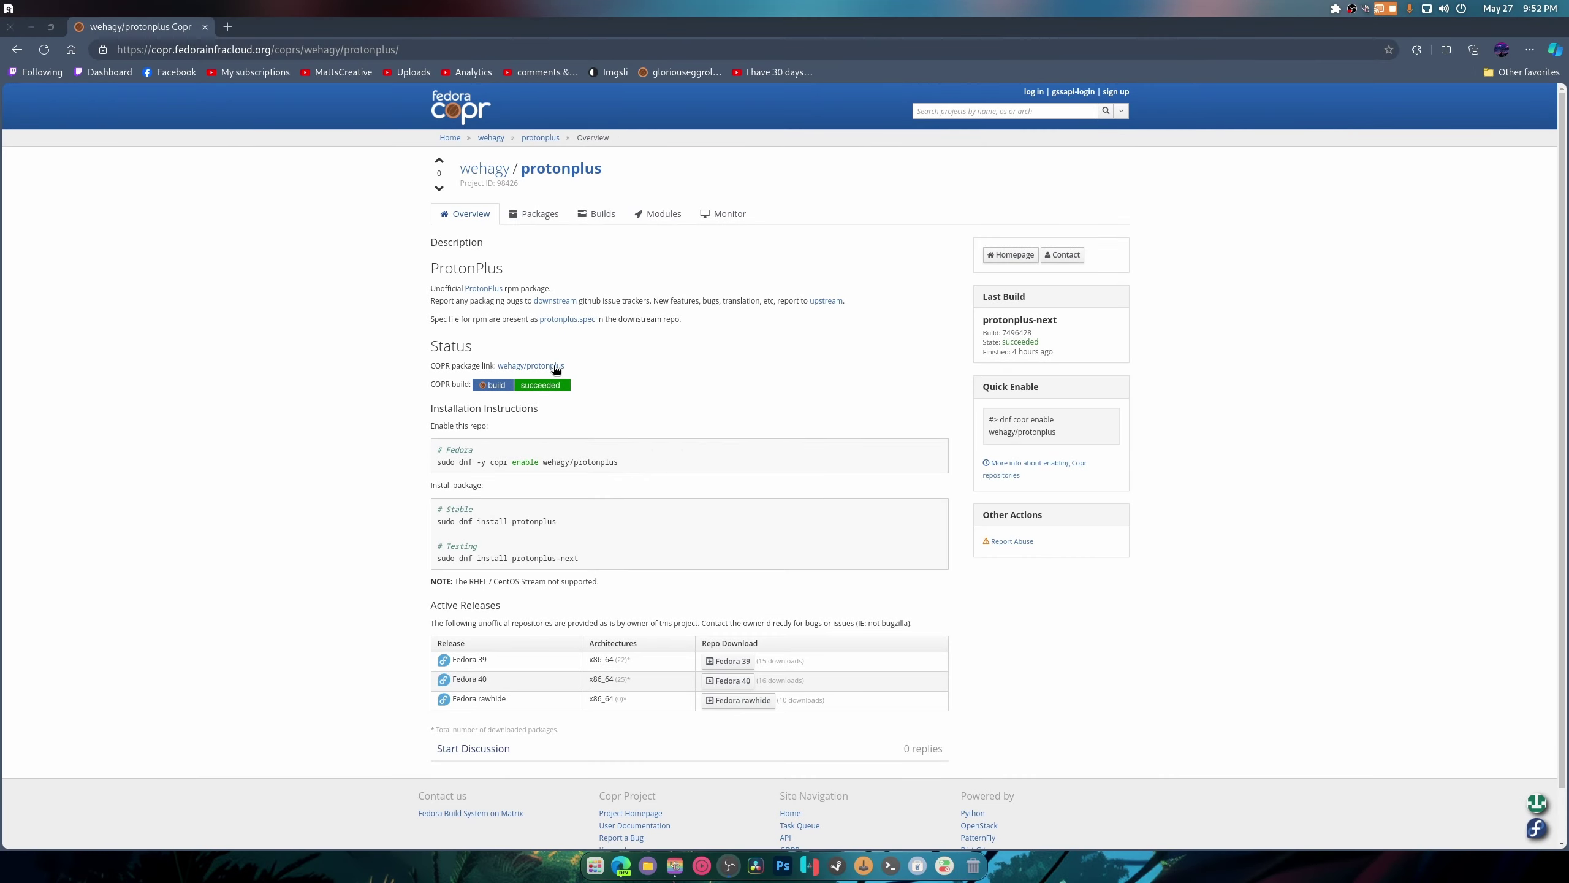
Glance through the installed applications, then return to the protonplus Copr page in Edge.
click(595, 865)
scroll(525, 618, down, 1)
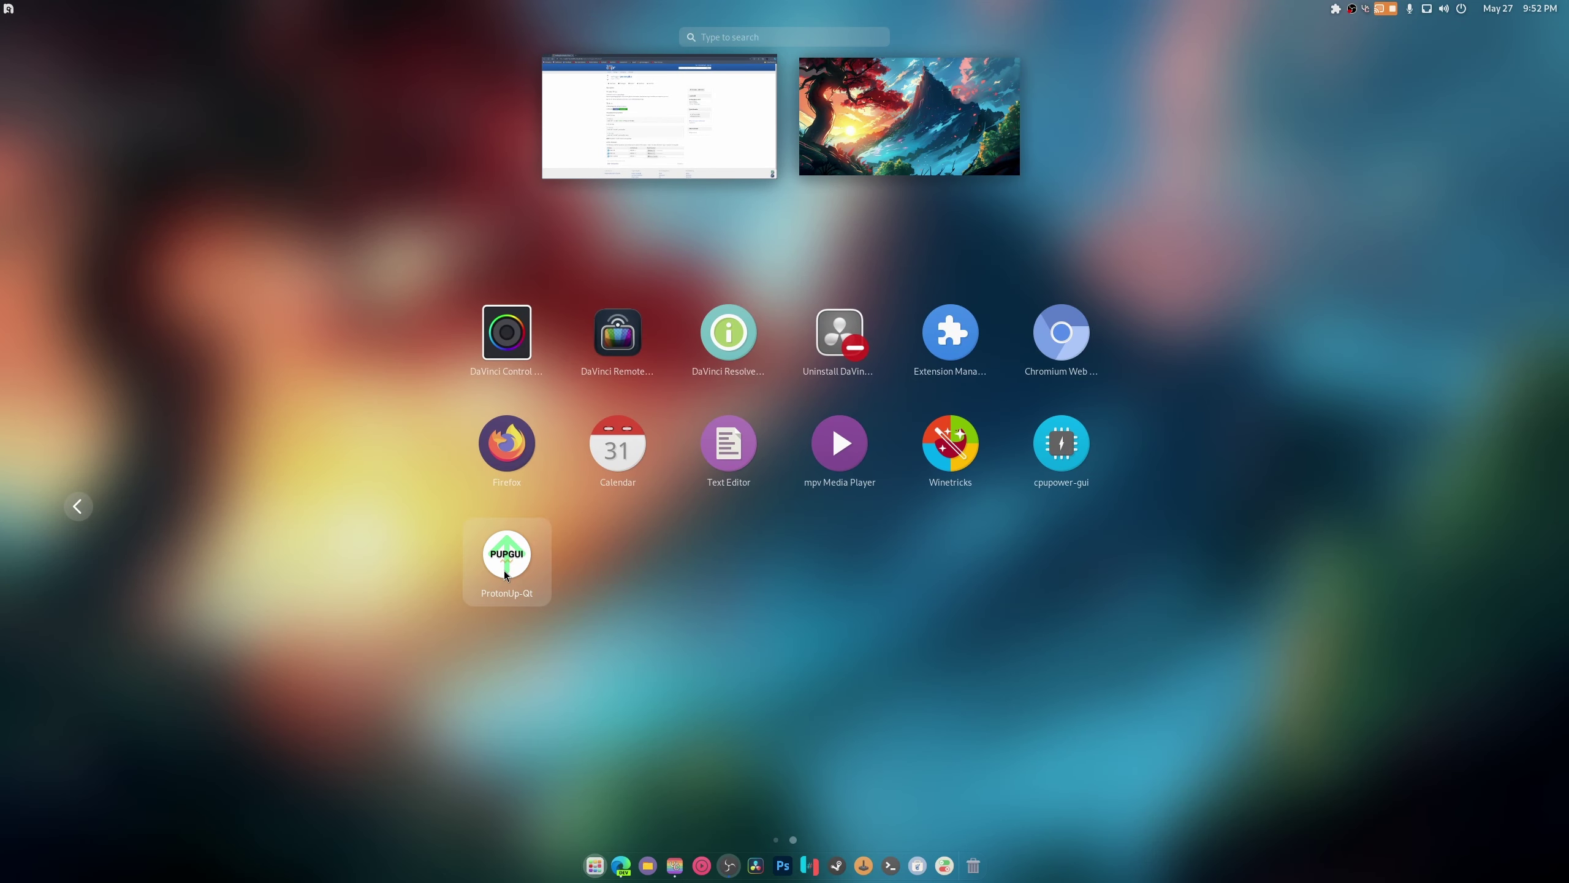
click(226, 178)
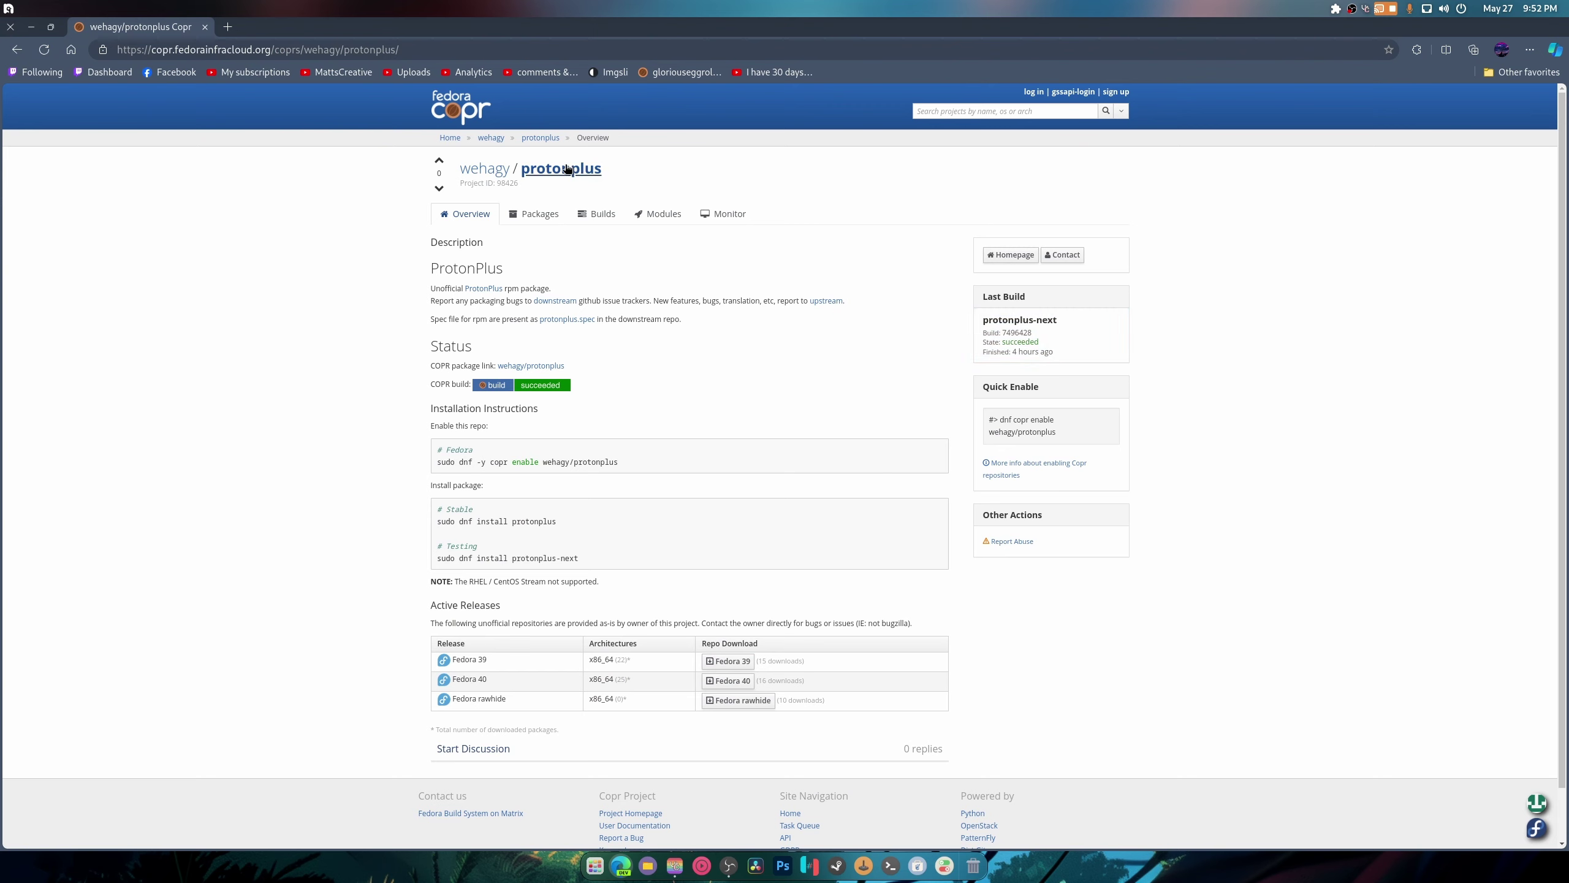
right_click(358, 53)
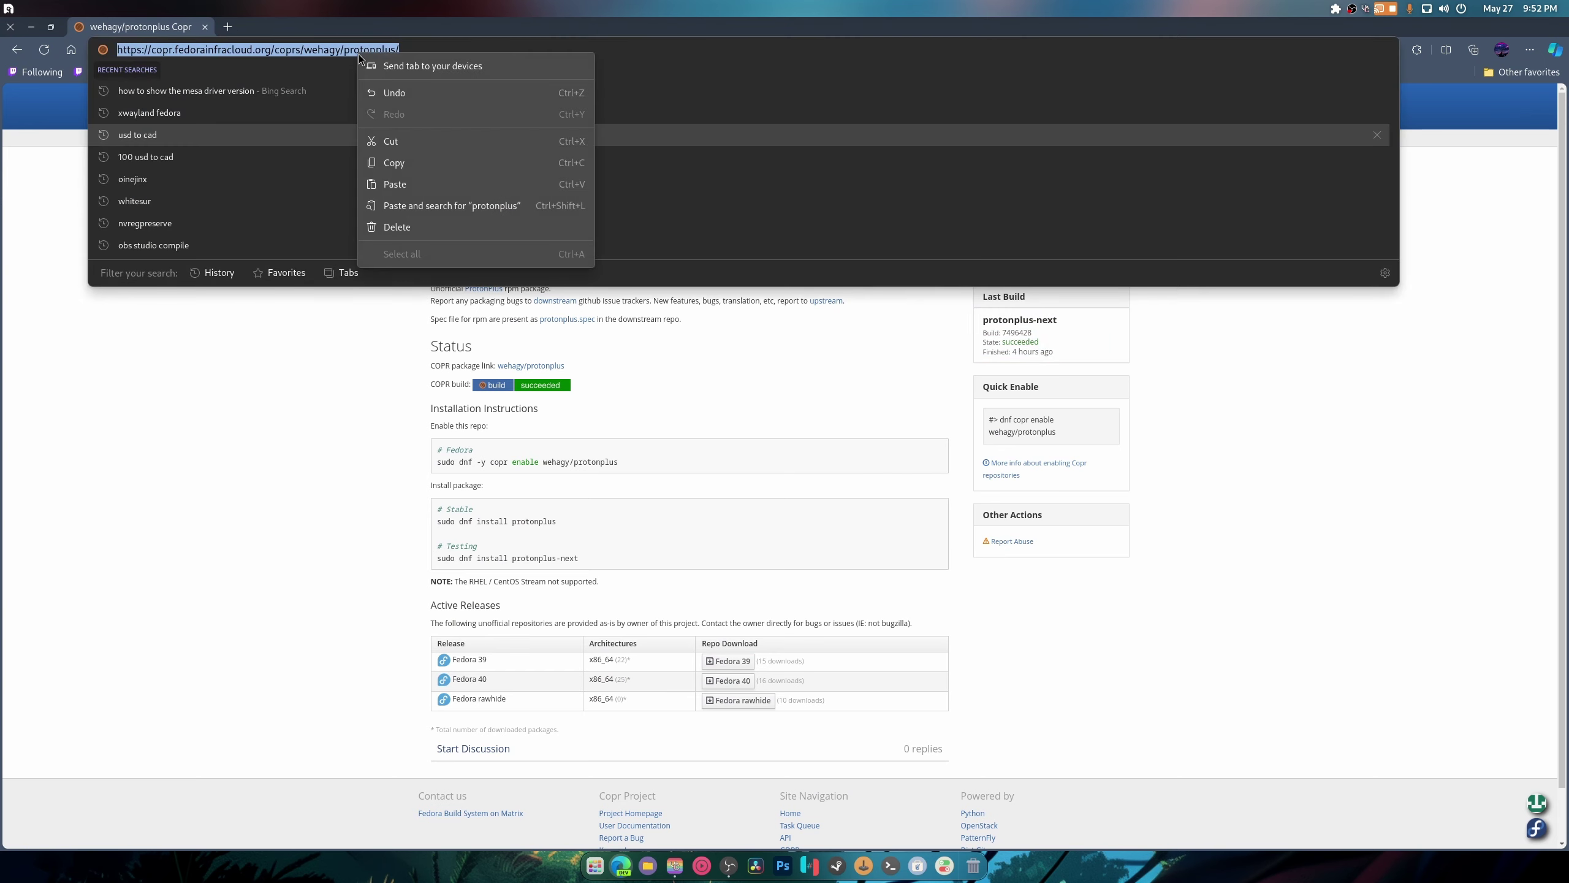
click(648, 408)
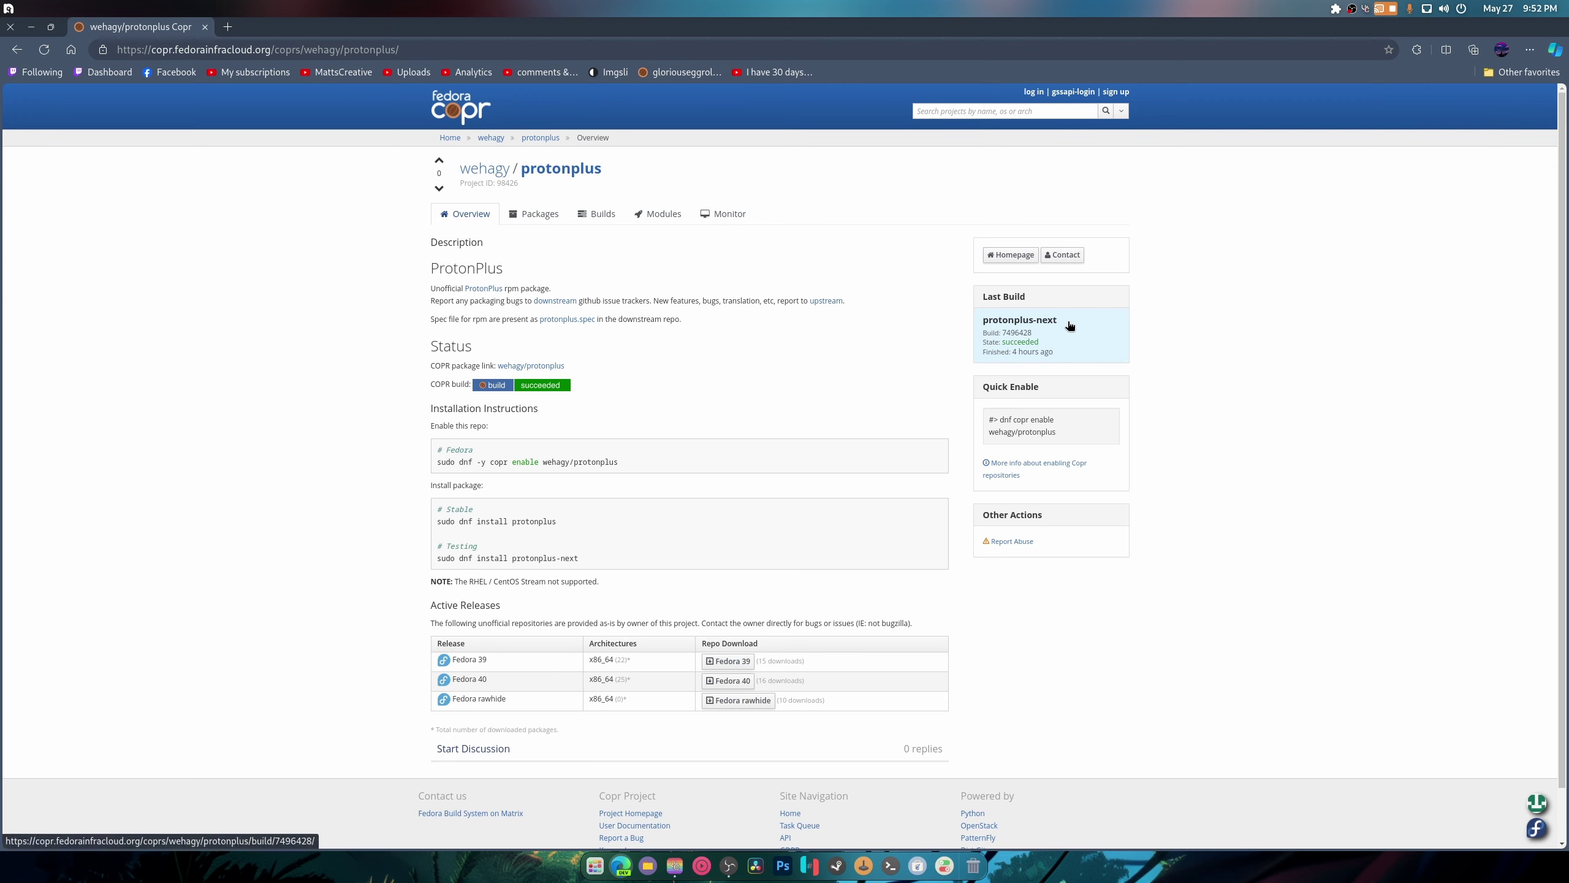
Copy the quick-enable command 'dnf copr enable wehagy/protonplus' from the Copr page.
drag(1067, 436, 1004, 419)
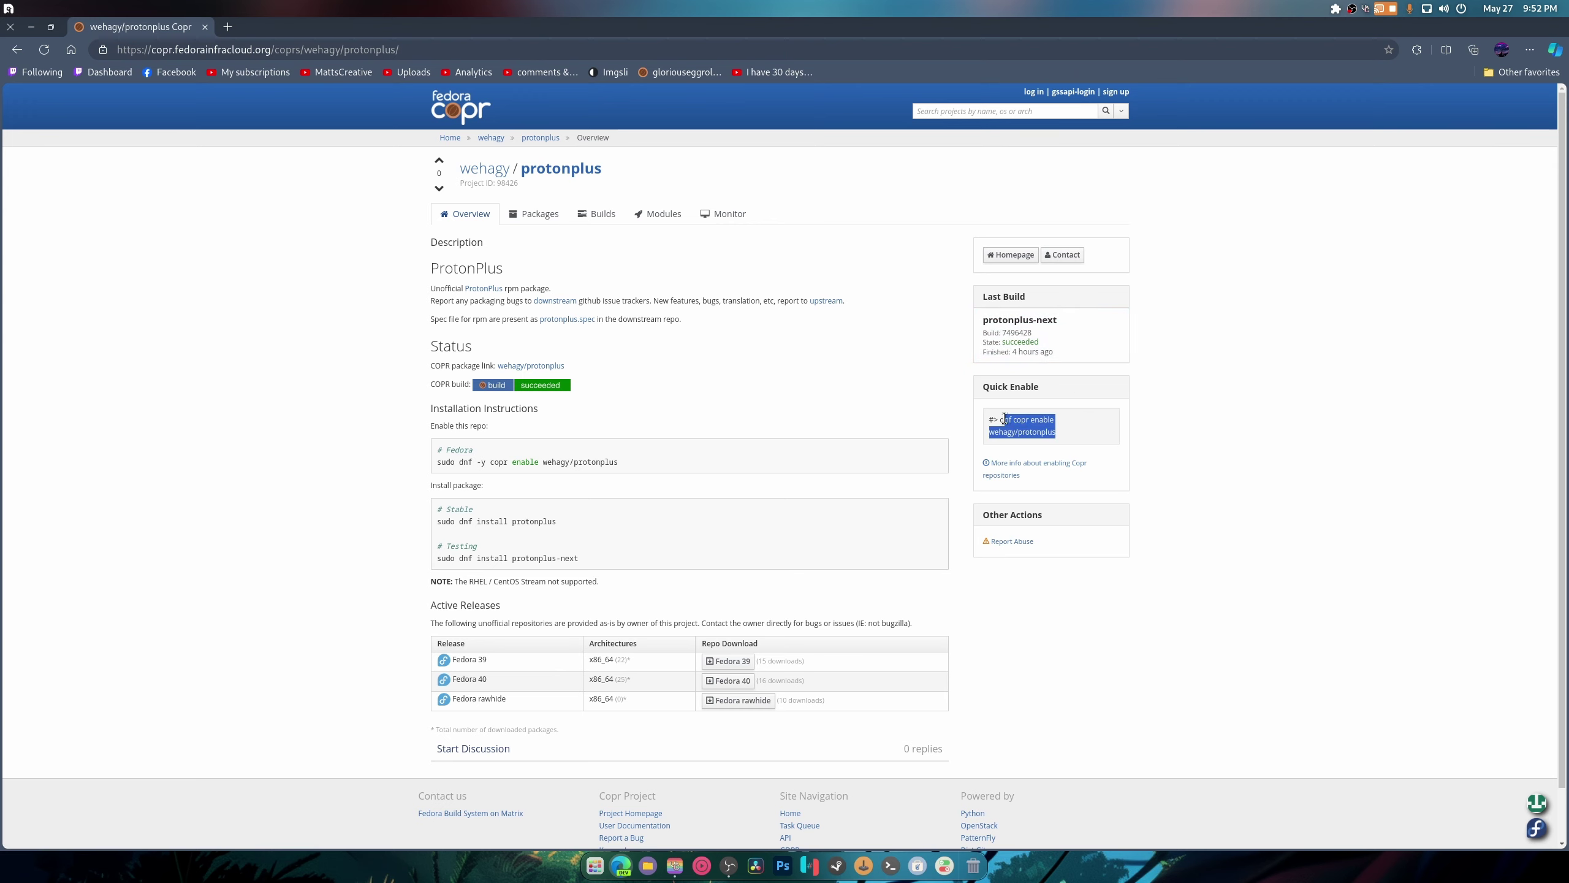
right_click(1004, 420)
click(1038, 447)
Open a terminal on the left half, the browser on the right, with enlarged terminal text.
click(890, 866)
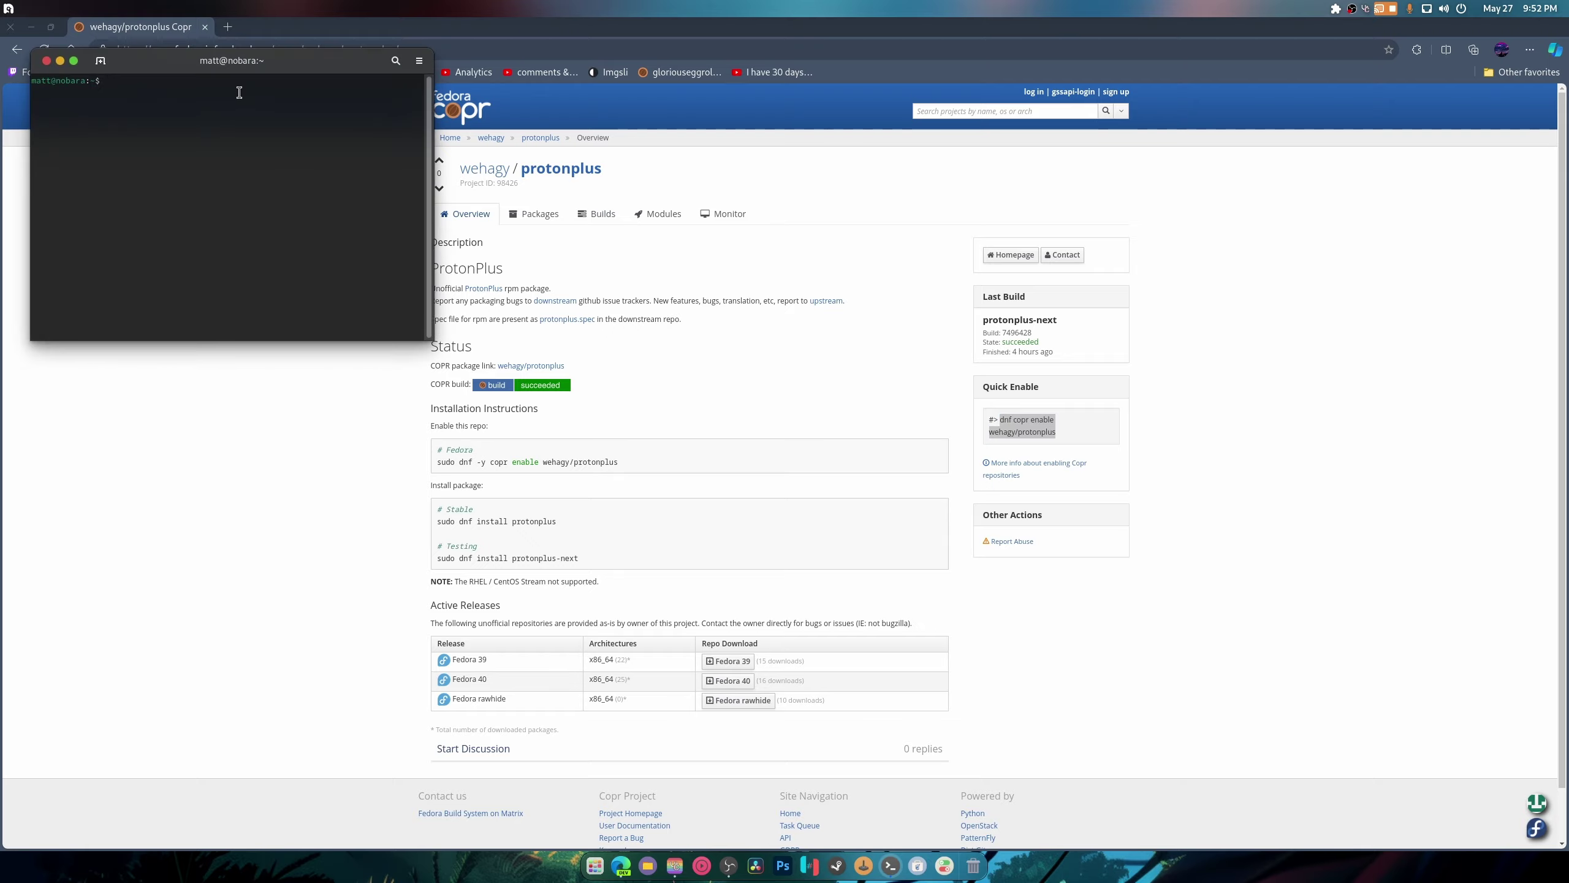
double_click(238, 72)
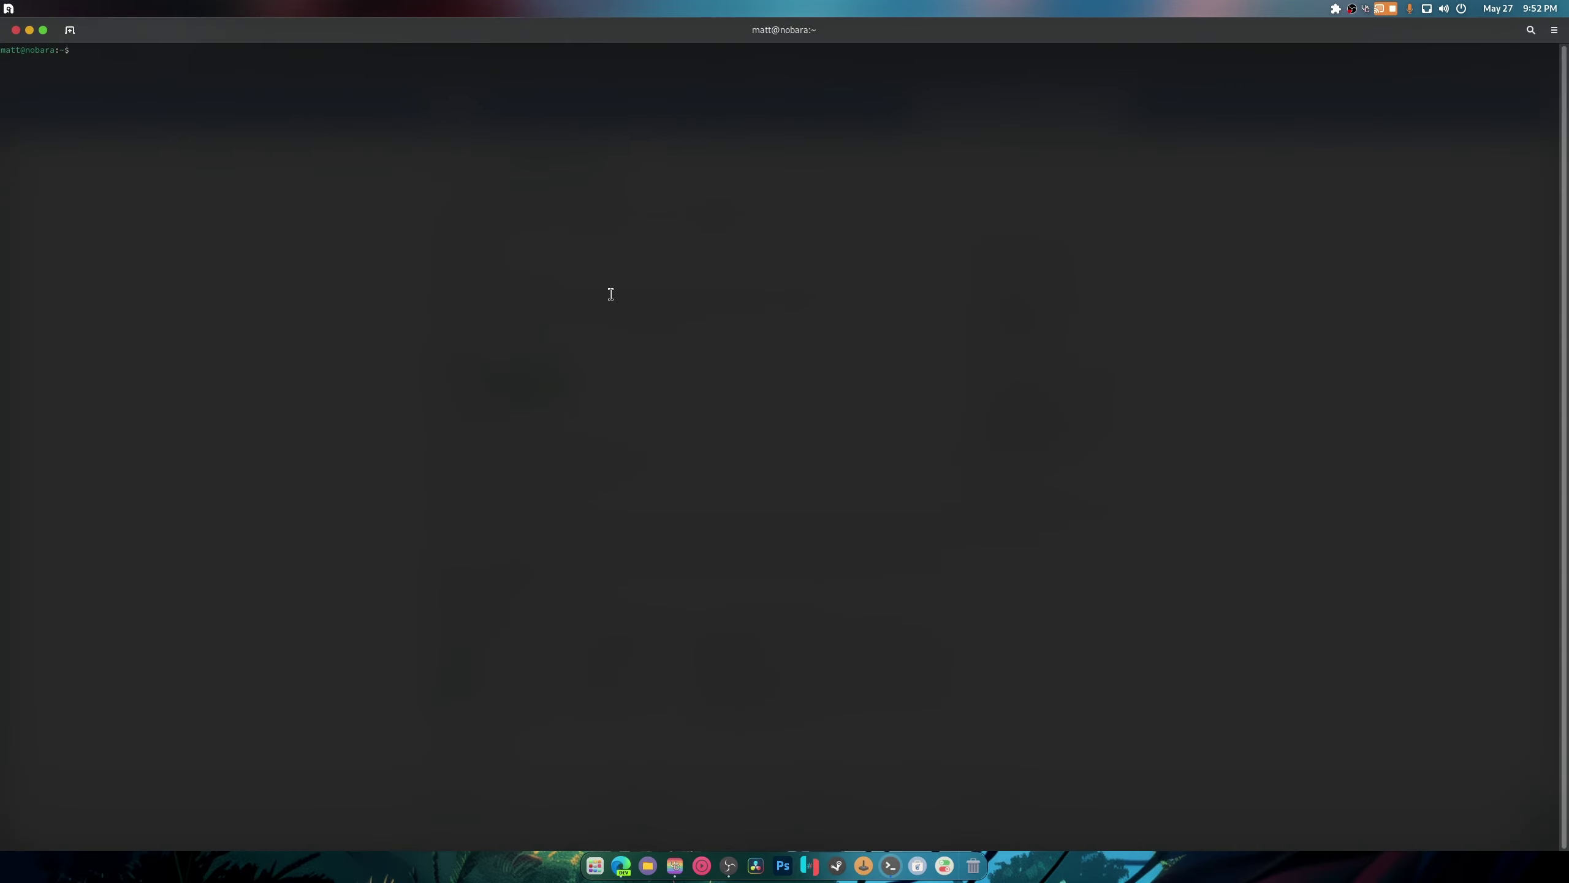
drag(750, 31, 590, 337)
click(754, 29)
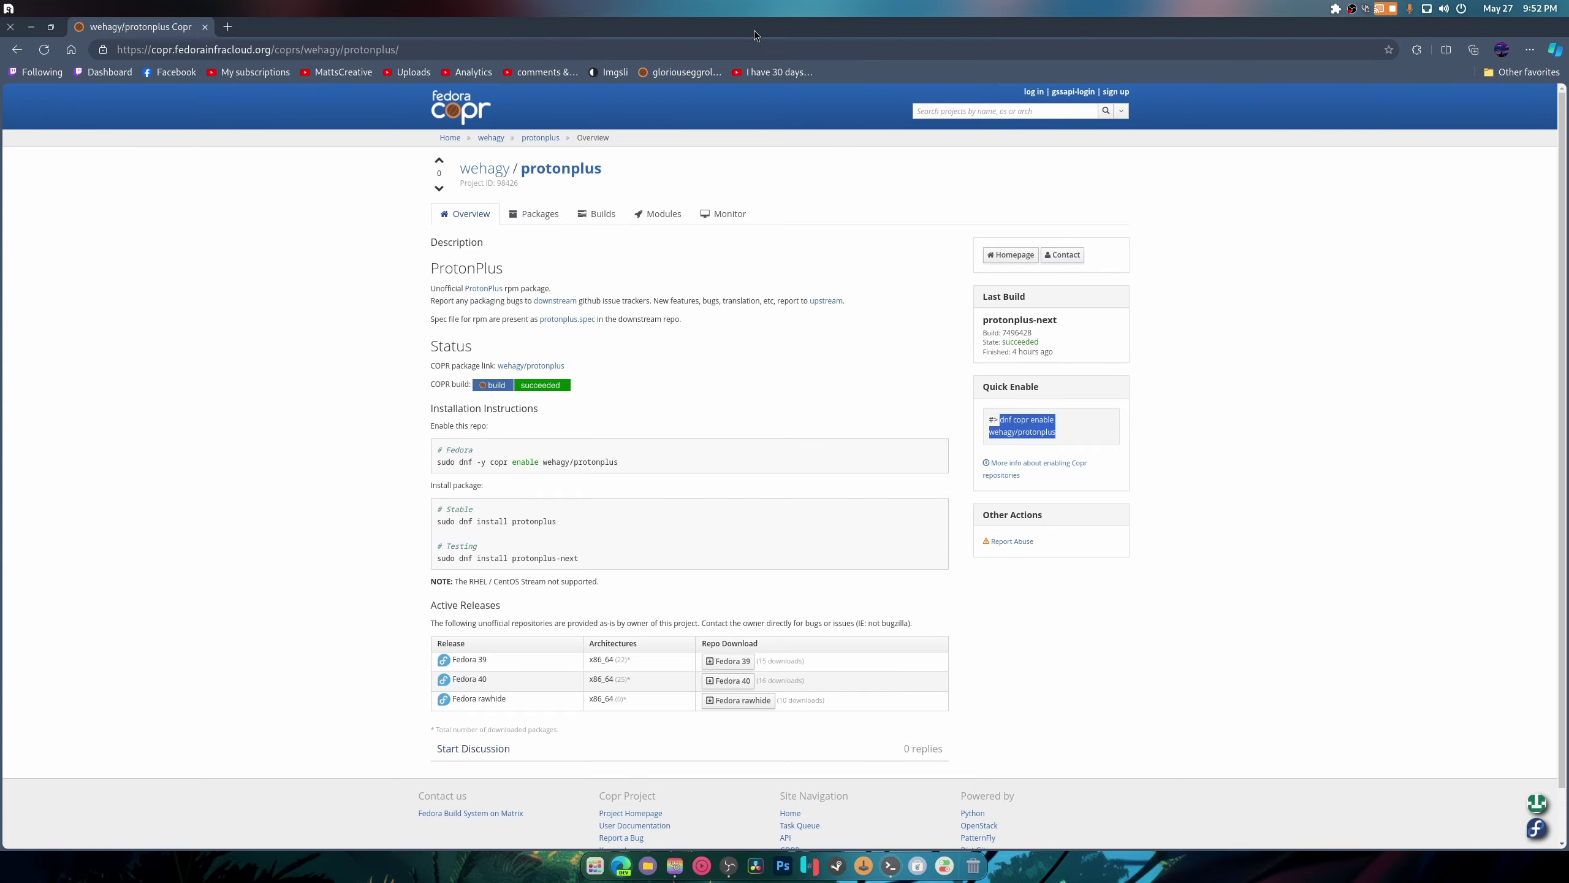
drag(754, 29, 1566, 143)
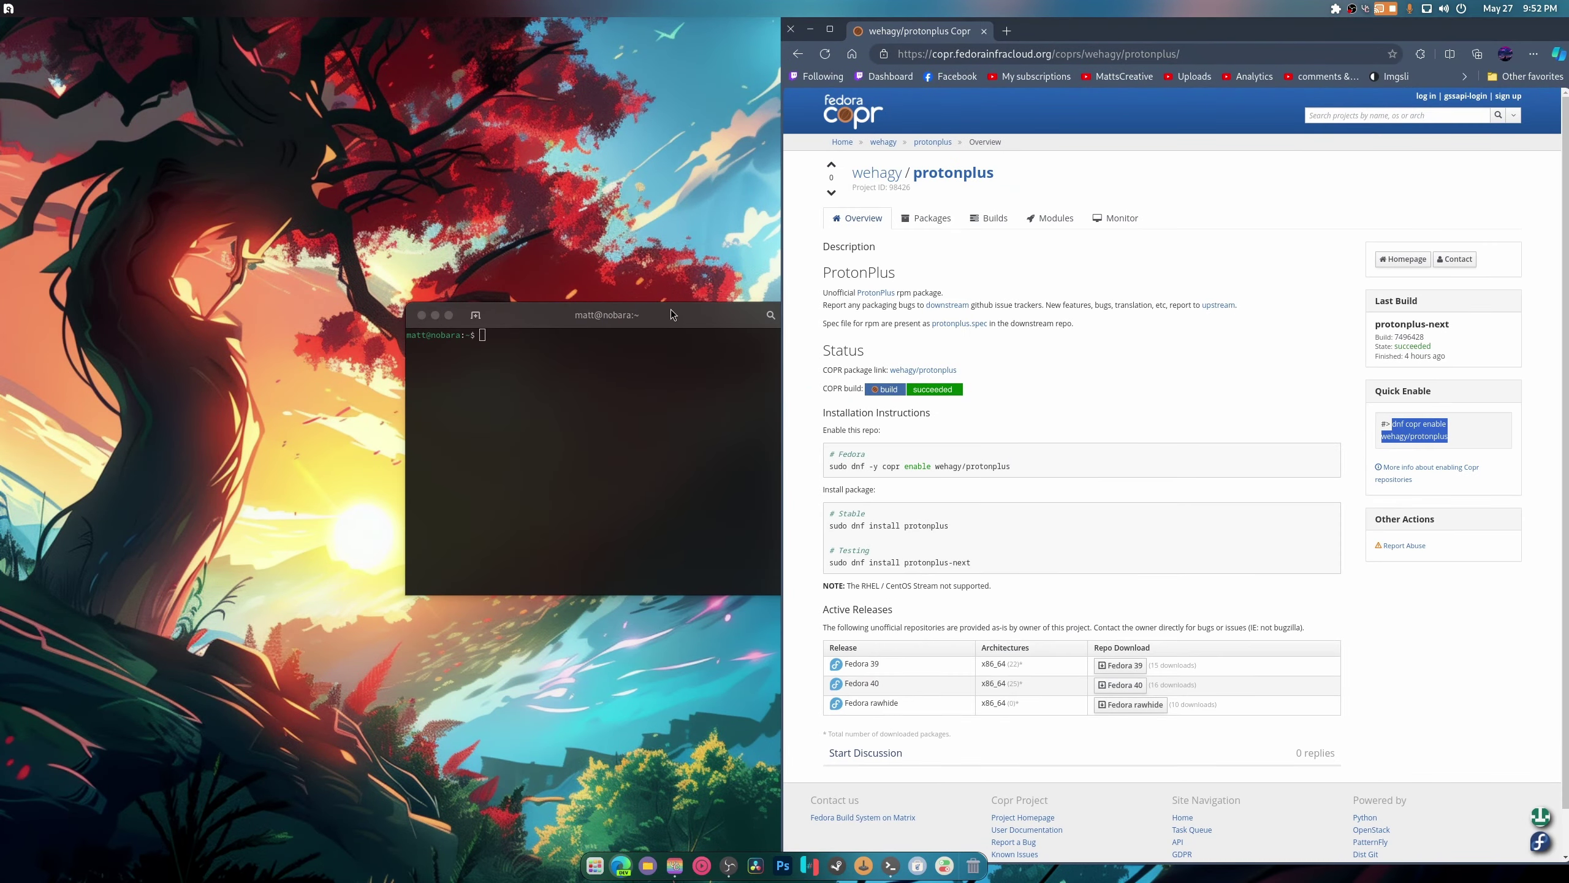
drag(673, 314, 3, 230)
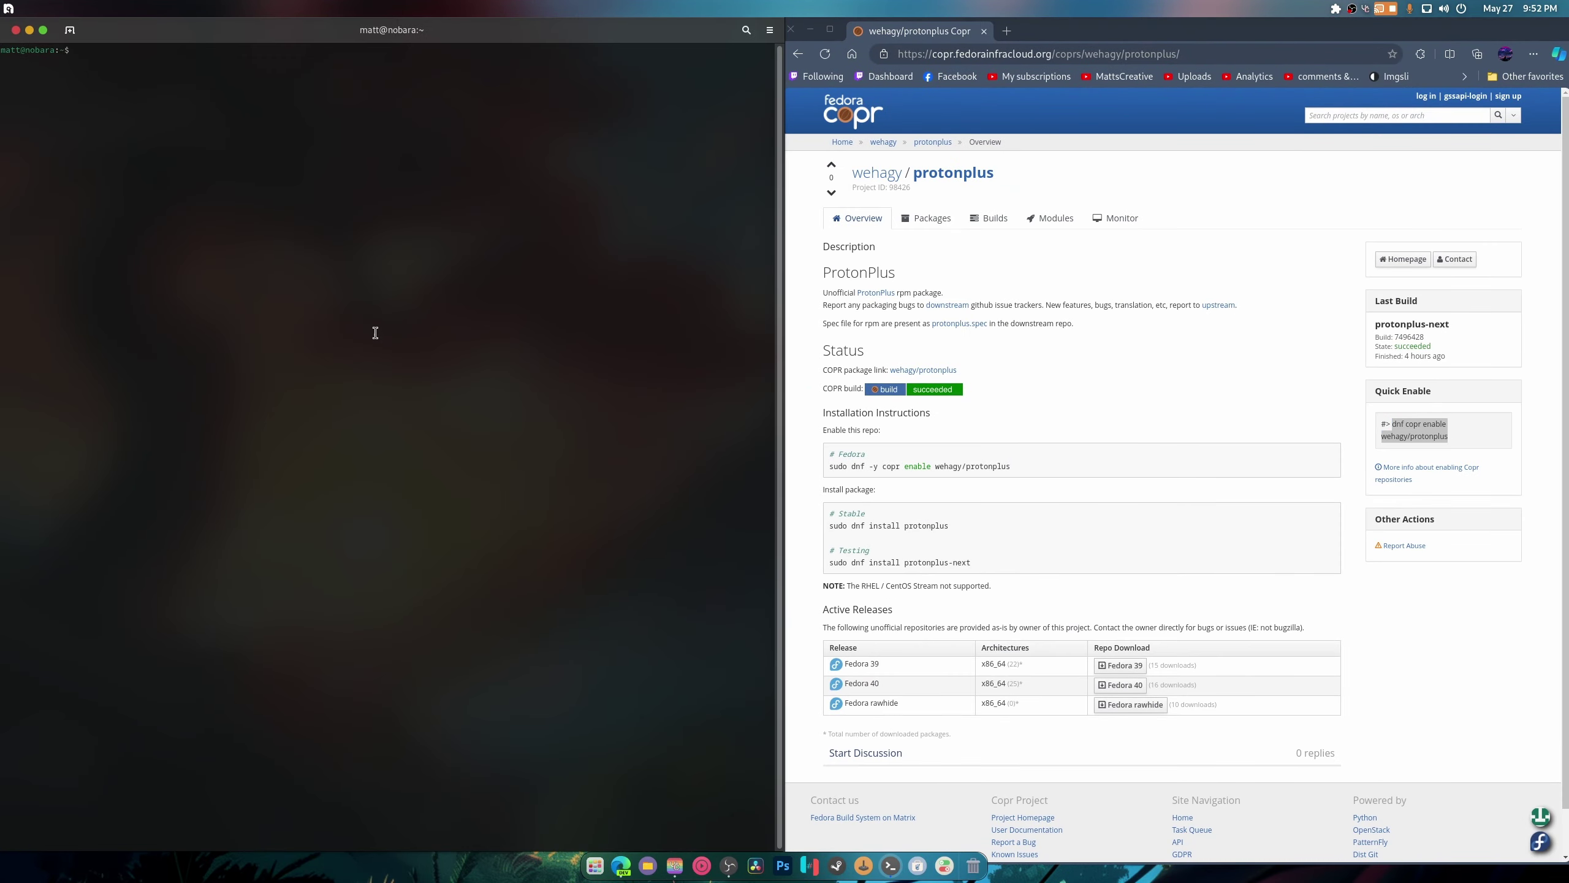
key(ctrl+plus)
key(ctrl+plus)
key(ctrl+plus)
key(ctrl+plus)
key(ctrl+plus)
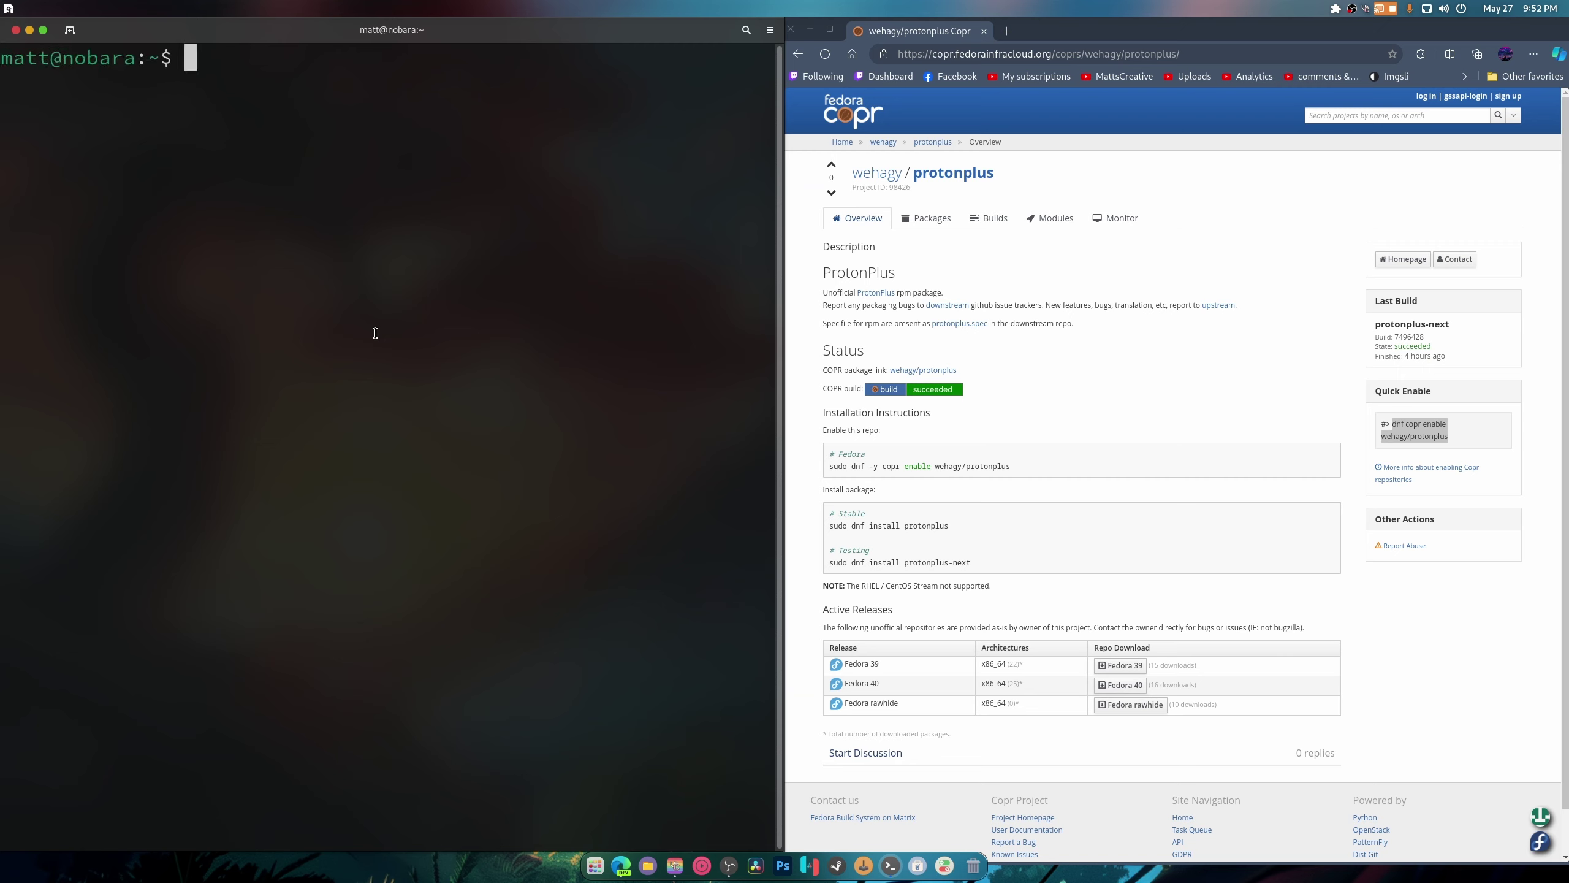
right_click(376, 333)
click(306, 325)
Become root with su and run the pasted 'dnf copr enable wehagy/protonplus' command.
text(su)
key(Return)
key(Return)
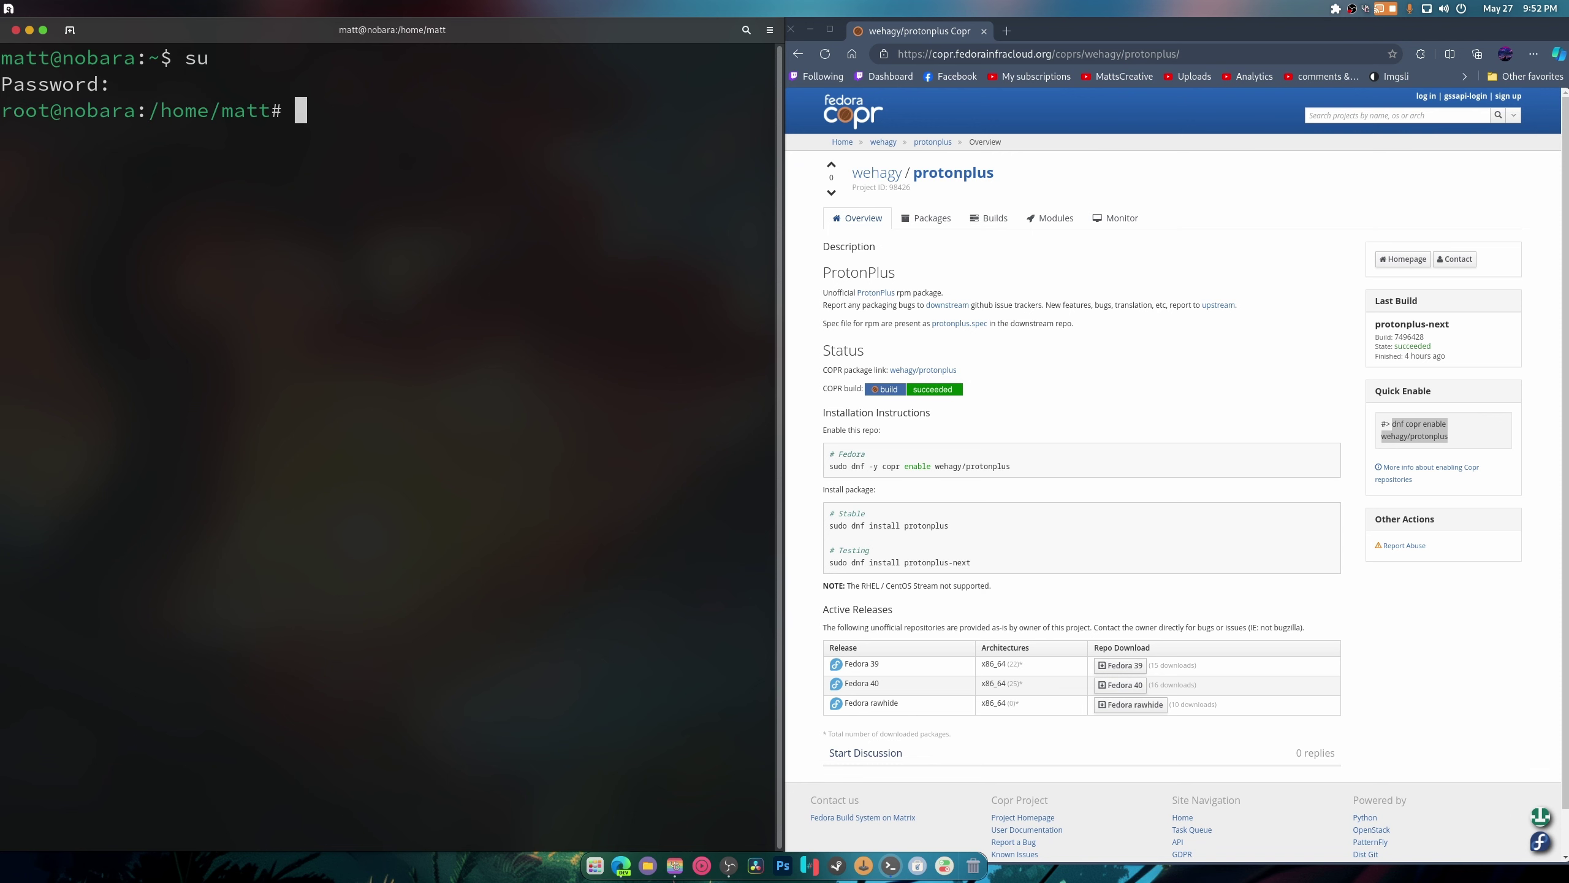
right_click(356, 241)
click(382, 293)
key(Return)
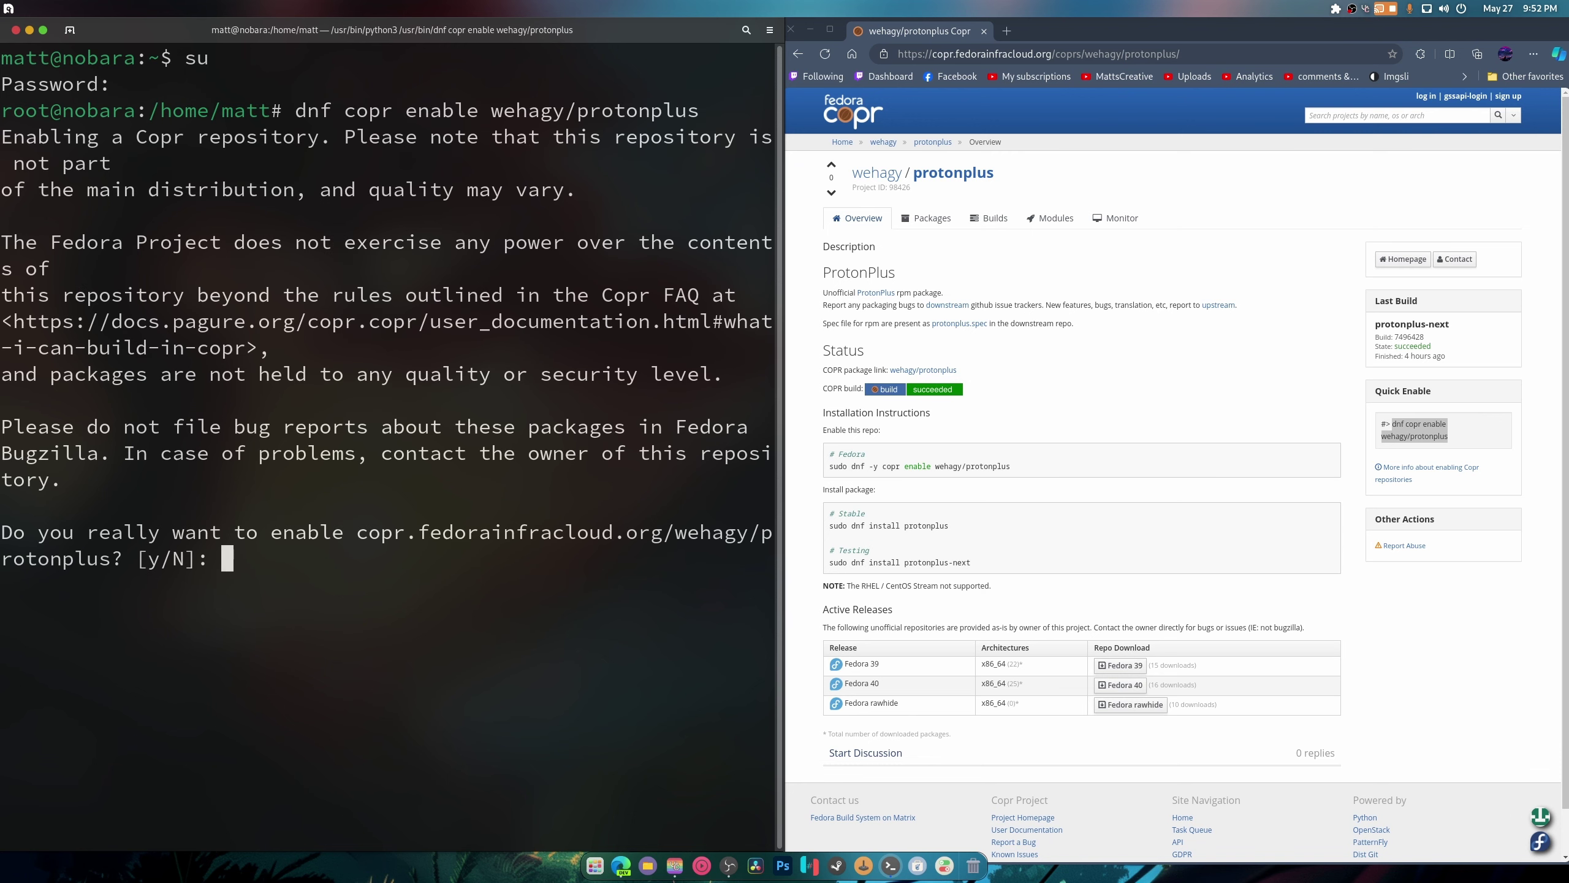
text(y)
key(Return)
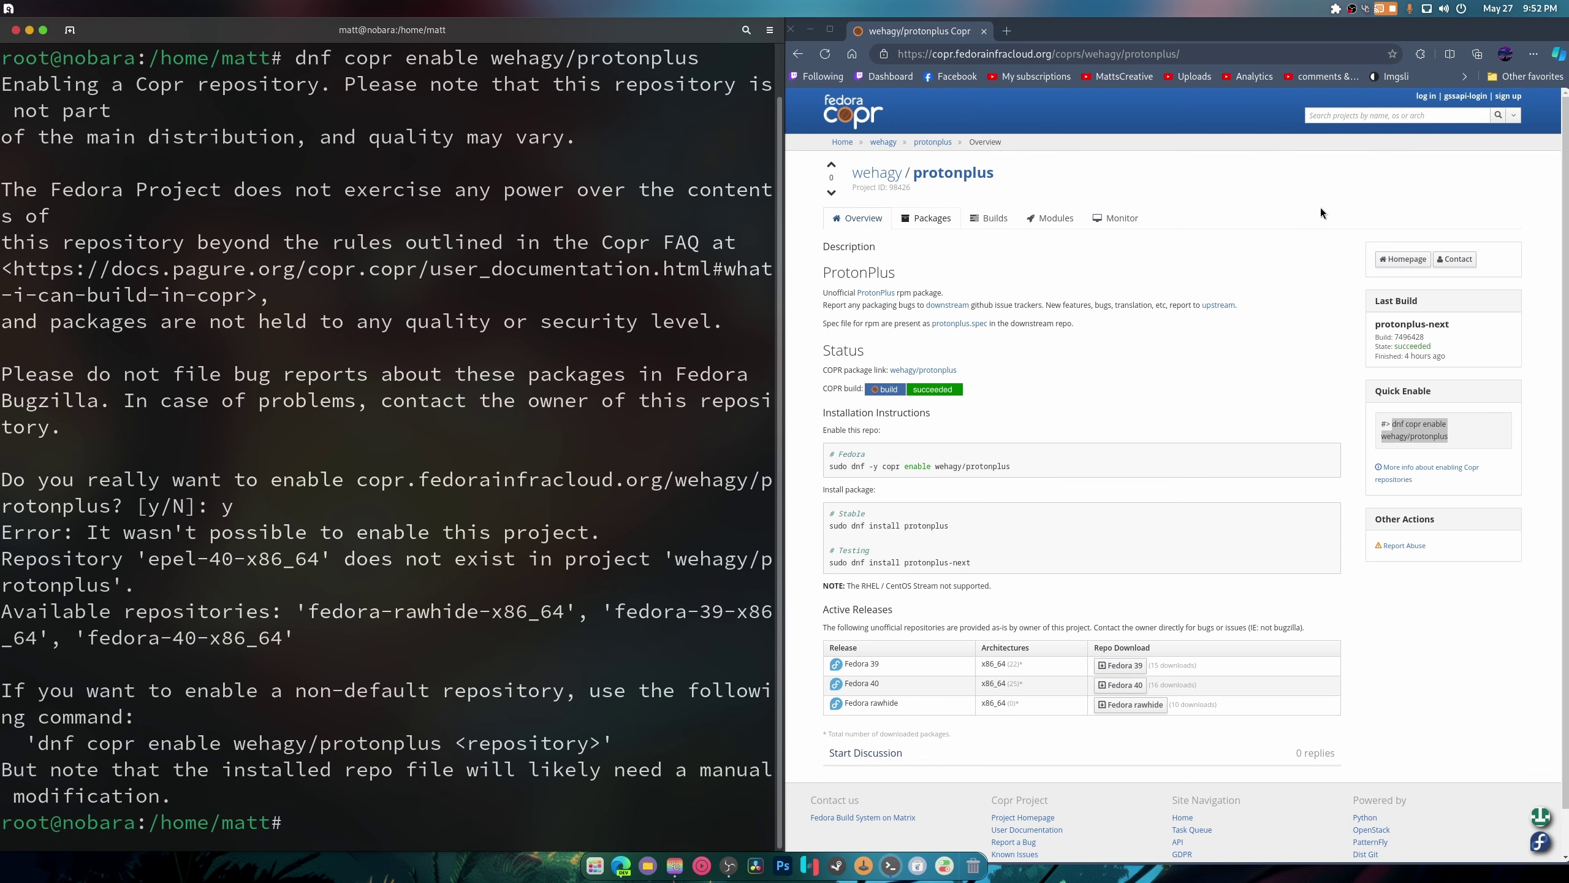
Copy 'sudo dnf install protonplus' from the Copr page and run it in the root shell.
drag(1051, 478, 1016, 469)
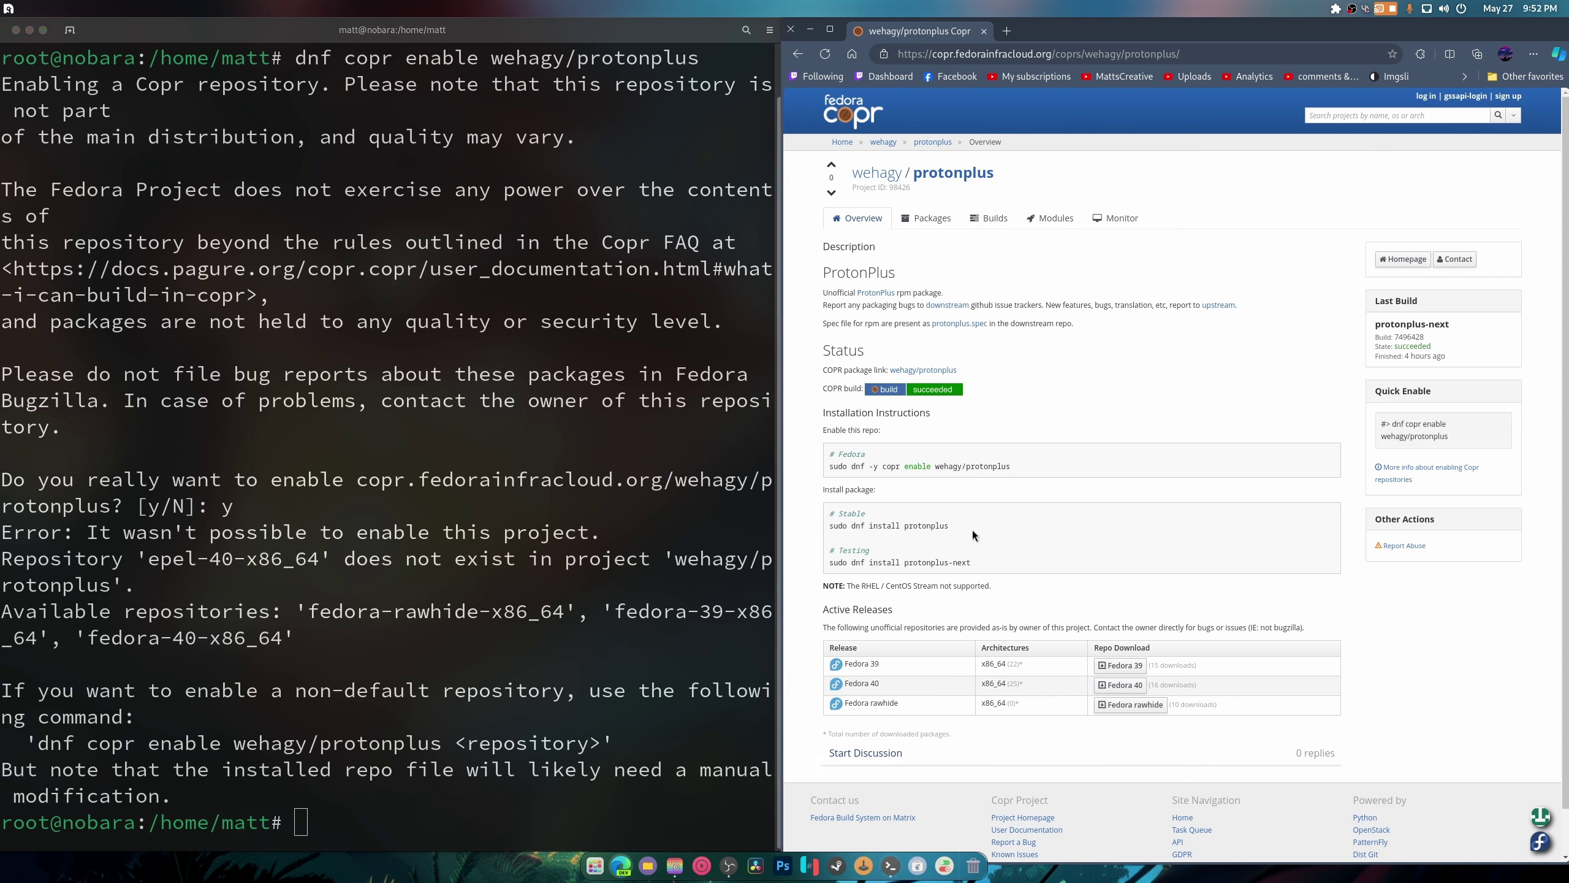
drag(974, 535, 829, 527)
right_click(838, 526)
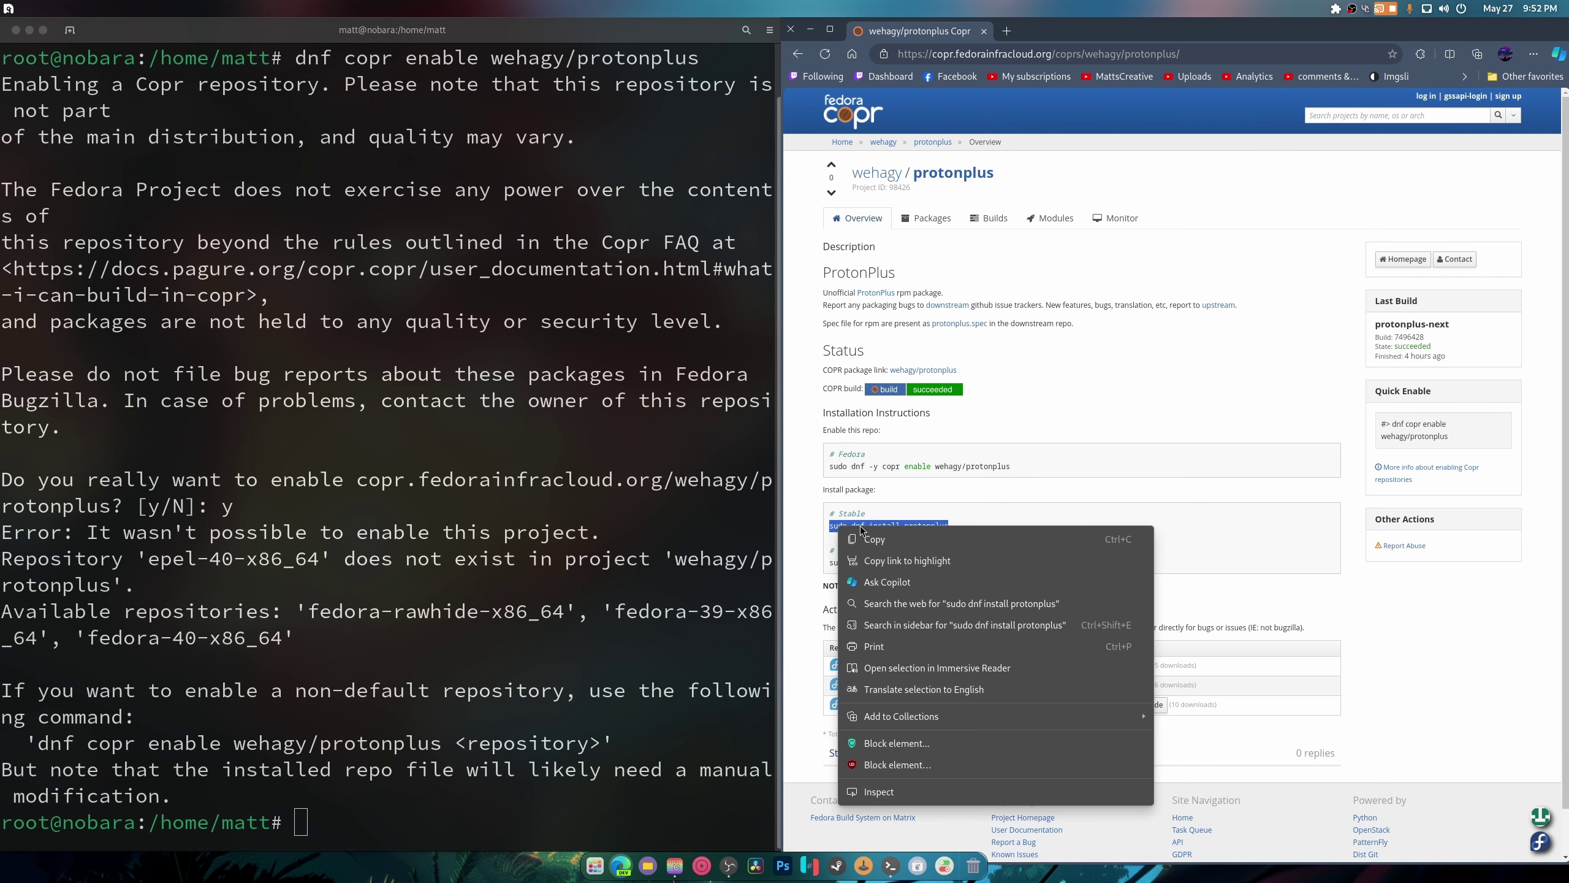
click(872, 538)
right_click(322, 509)
click(376, 552)
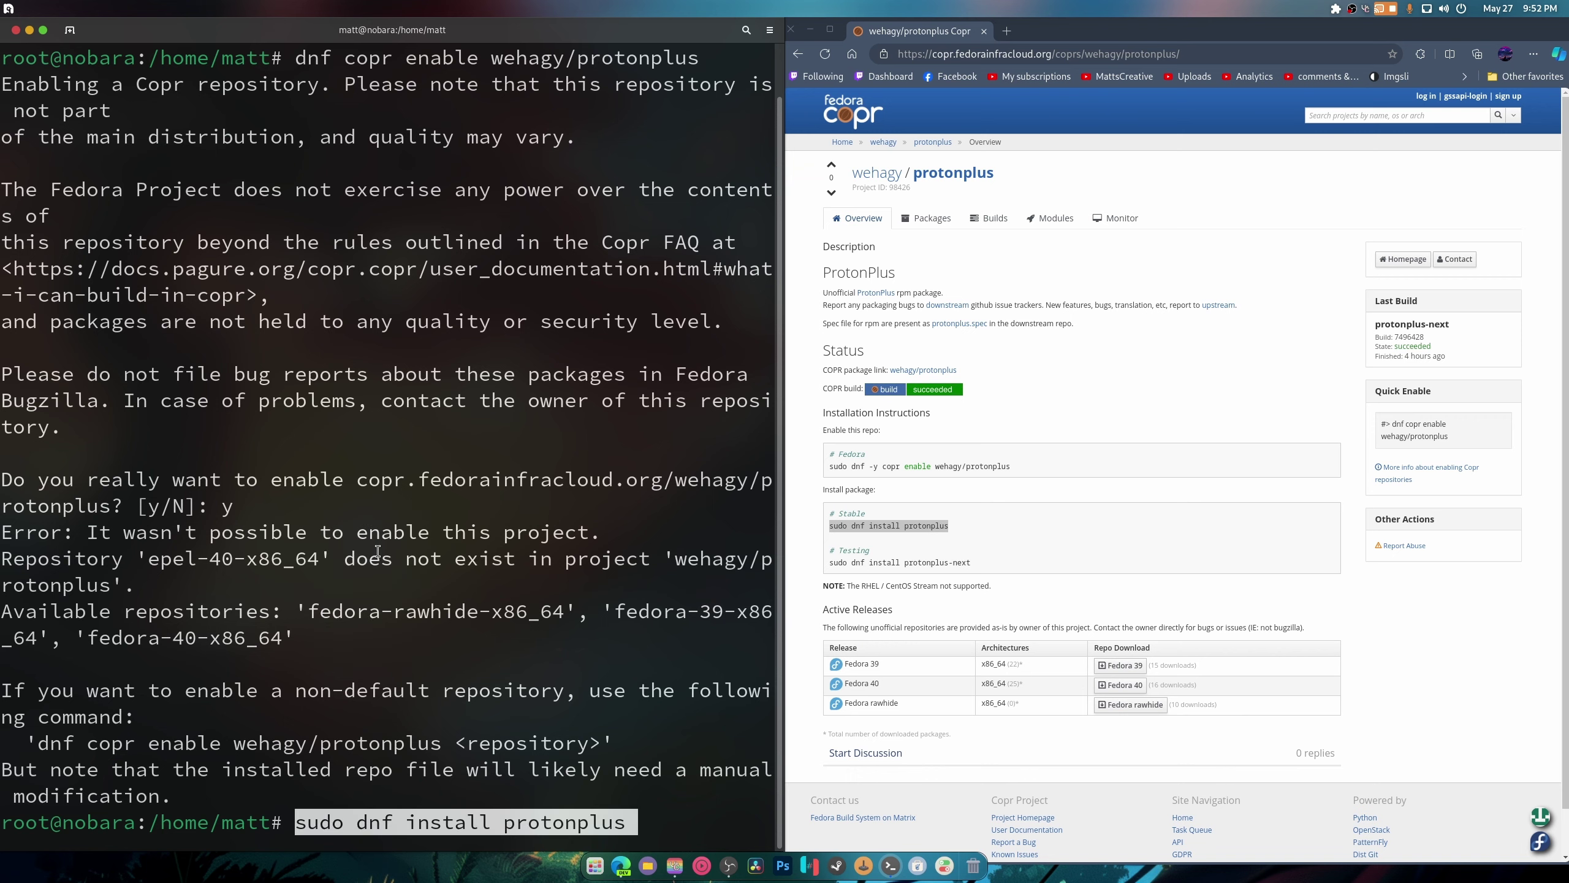
key(Return)
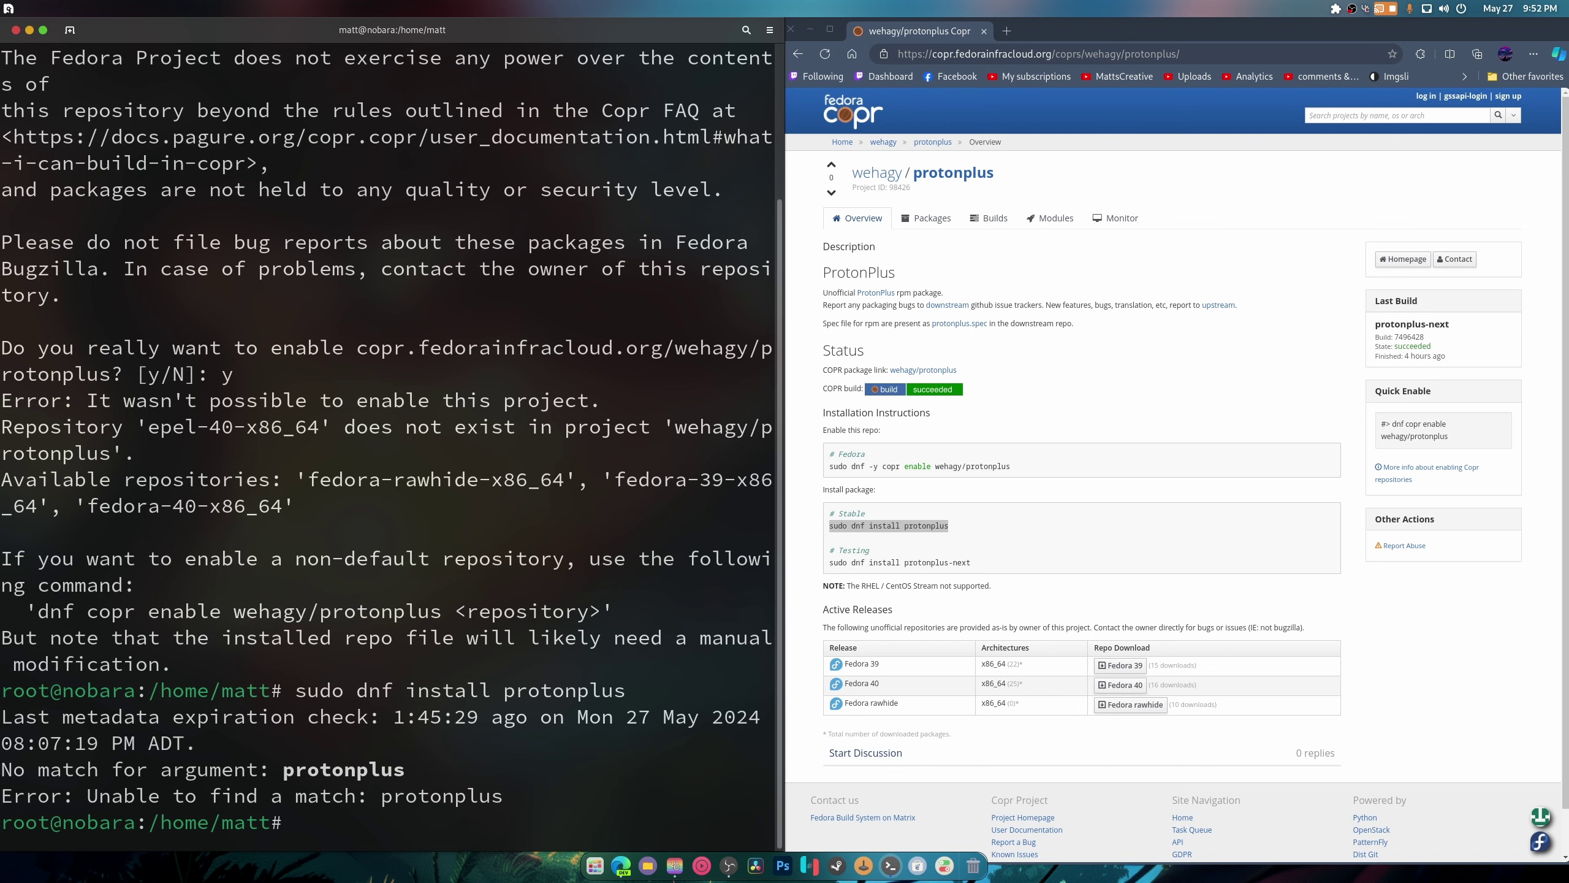
Re-run the copr enable command with the fedora-40-x86_64 chroot and confirm with y.
key(Up)
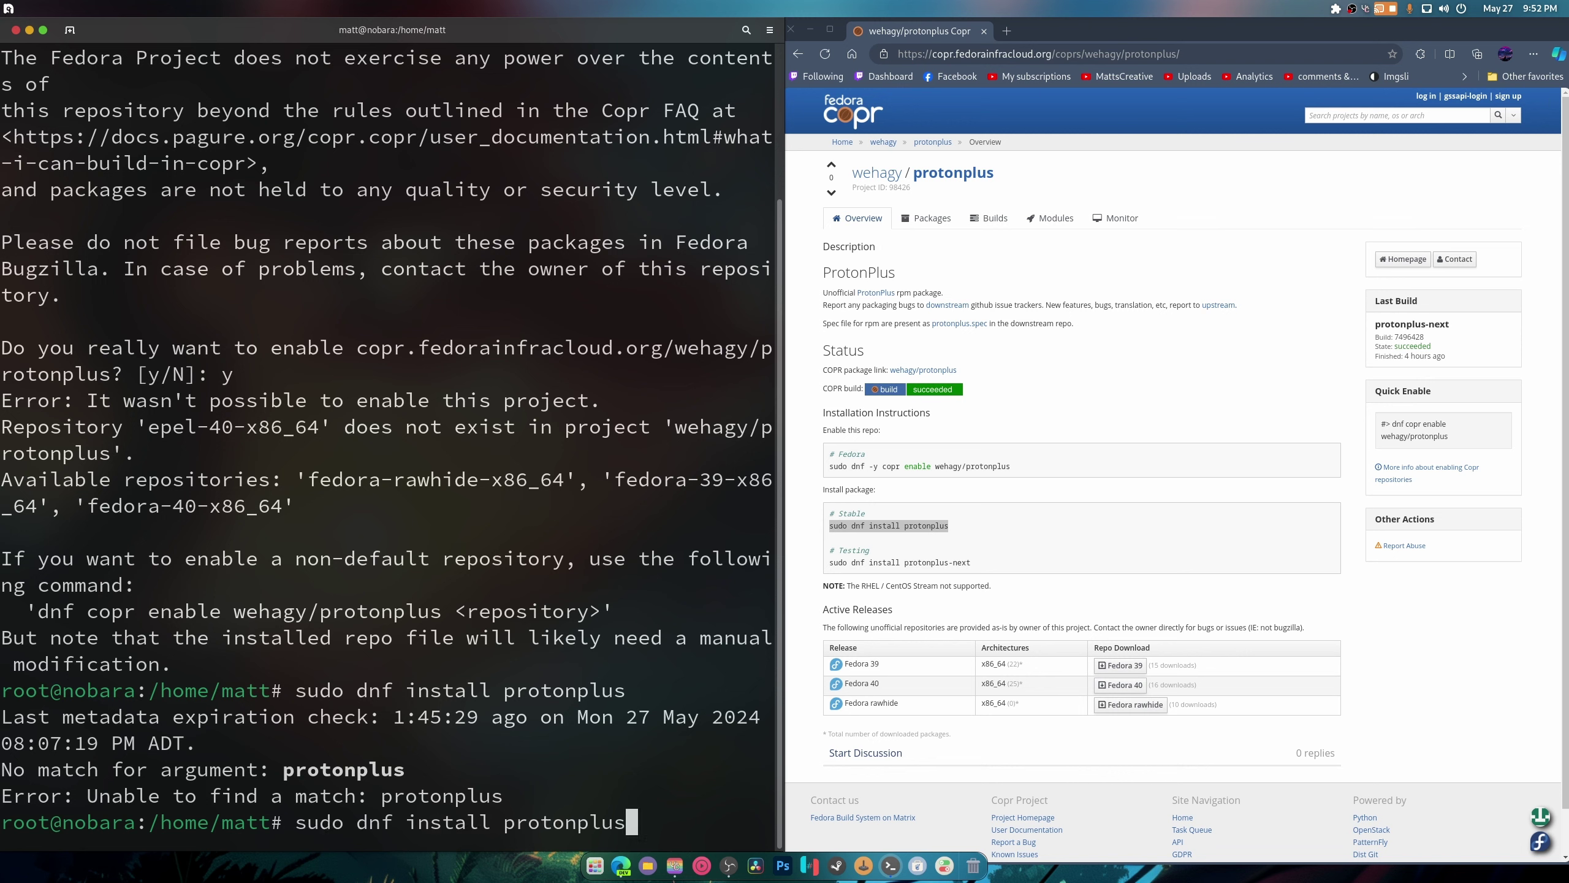
key(Up)
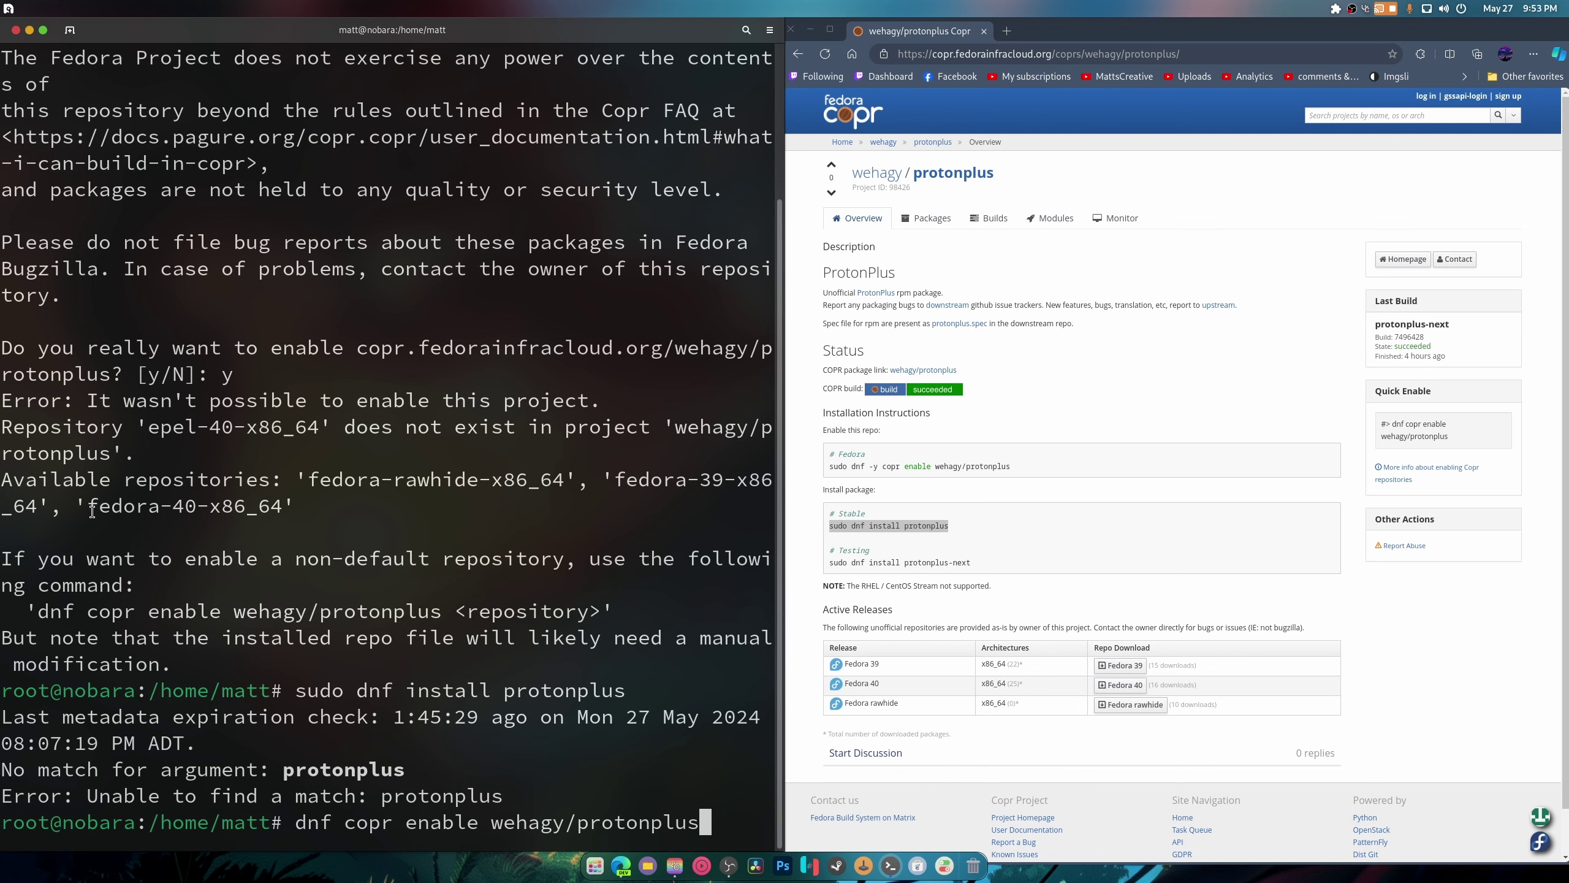
drag(87, 507, 281, 514)
right_click(282, 515)
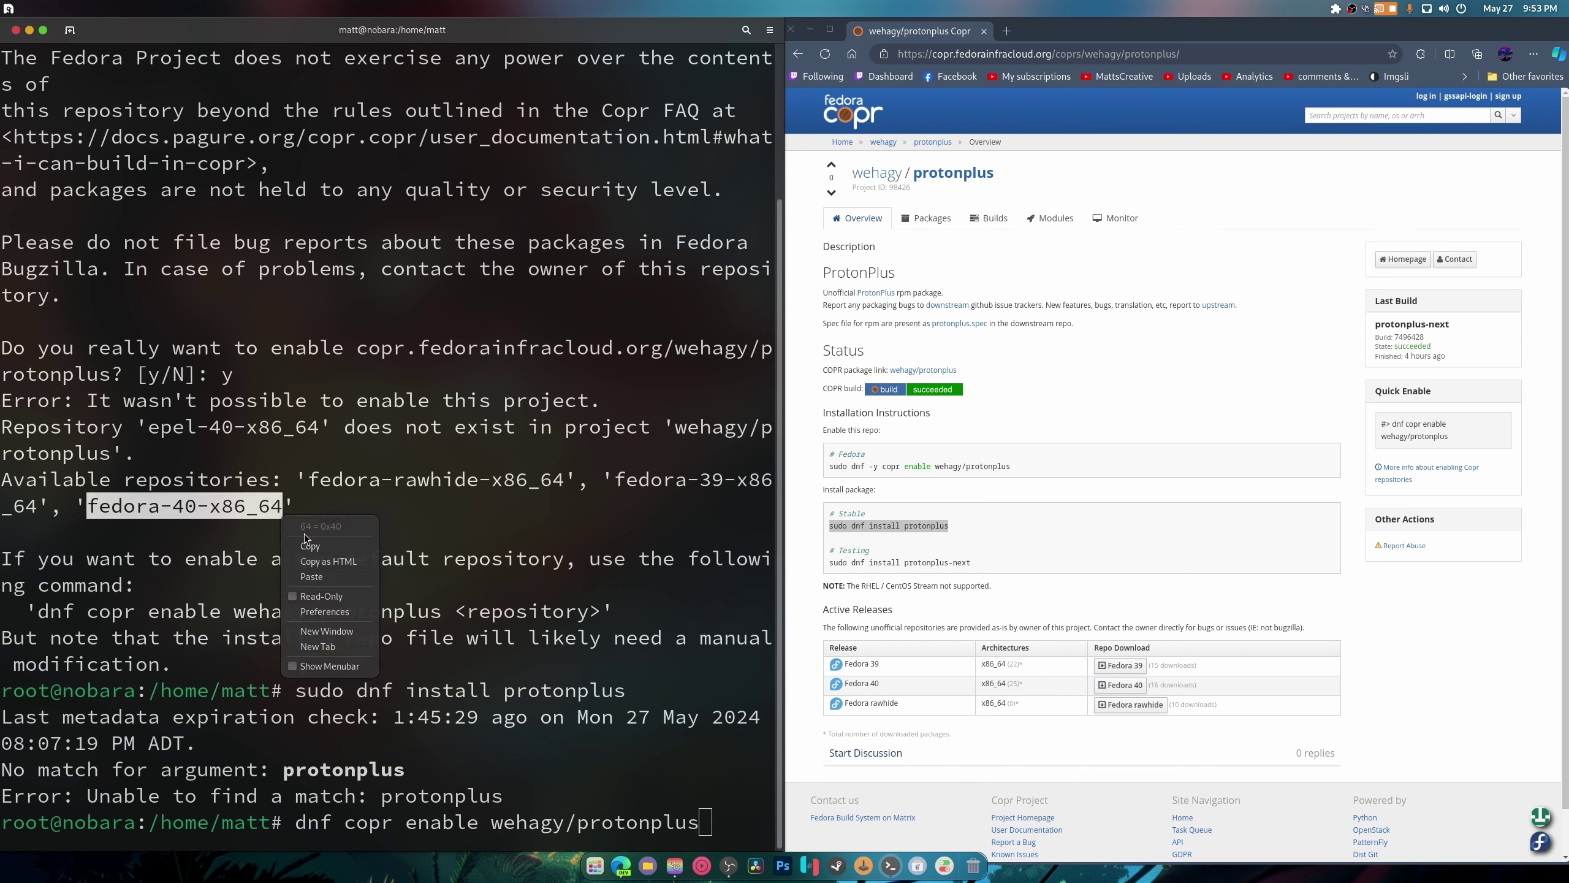
click(327, 545)
click(408, 555)
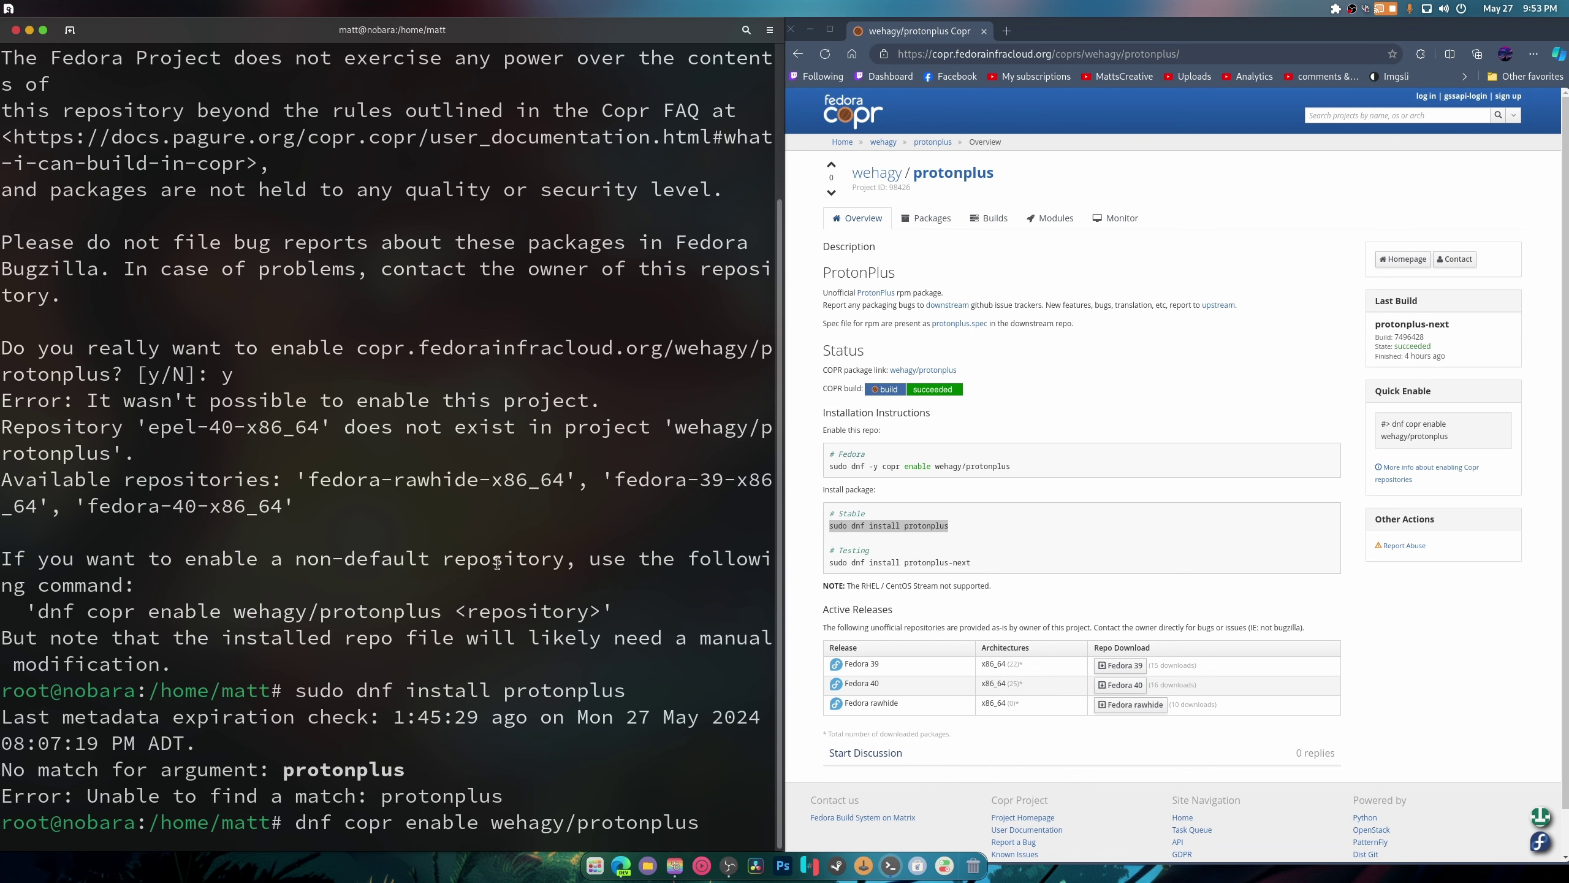
key(ctrl+shift+v)
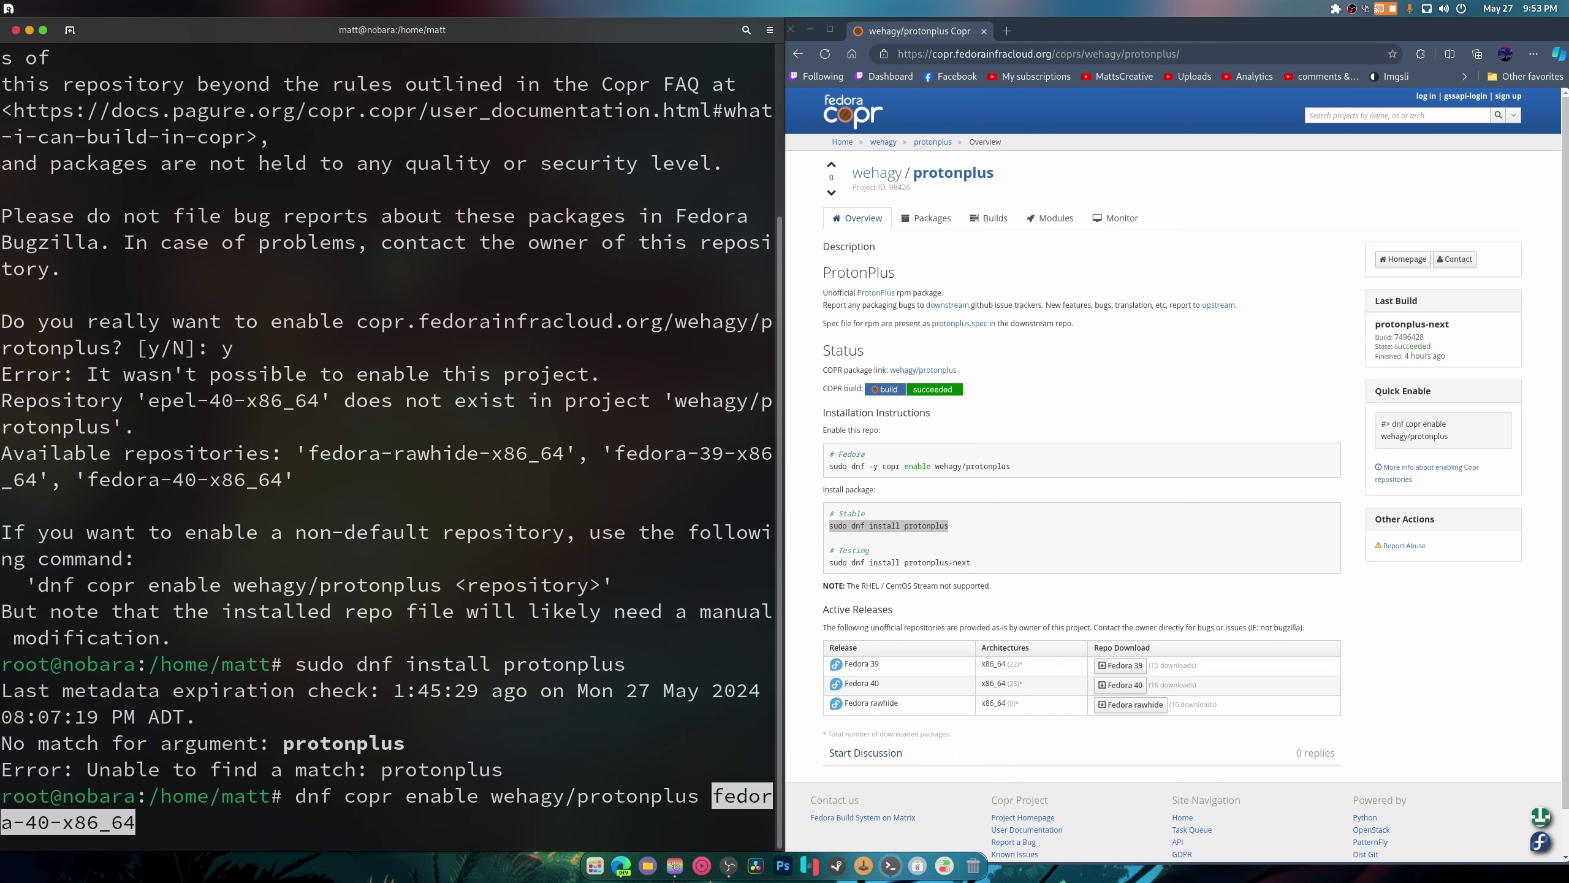
key(Return)
text(y)
key(Return)
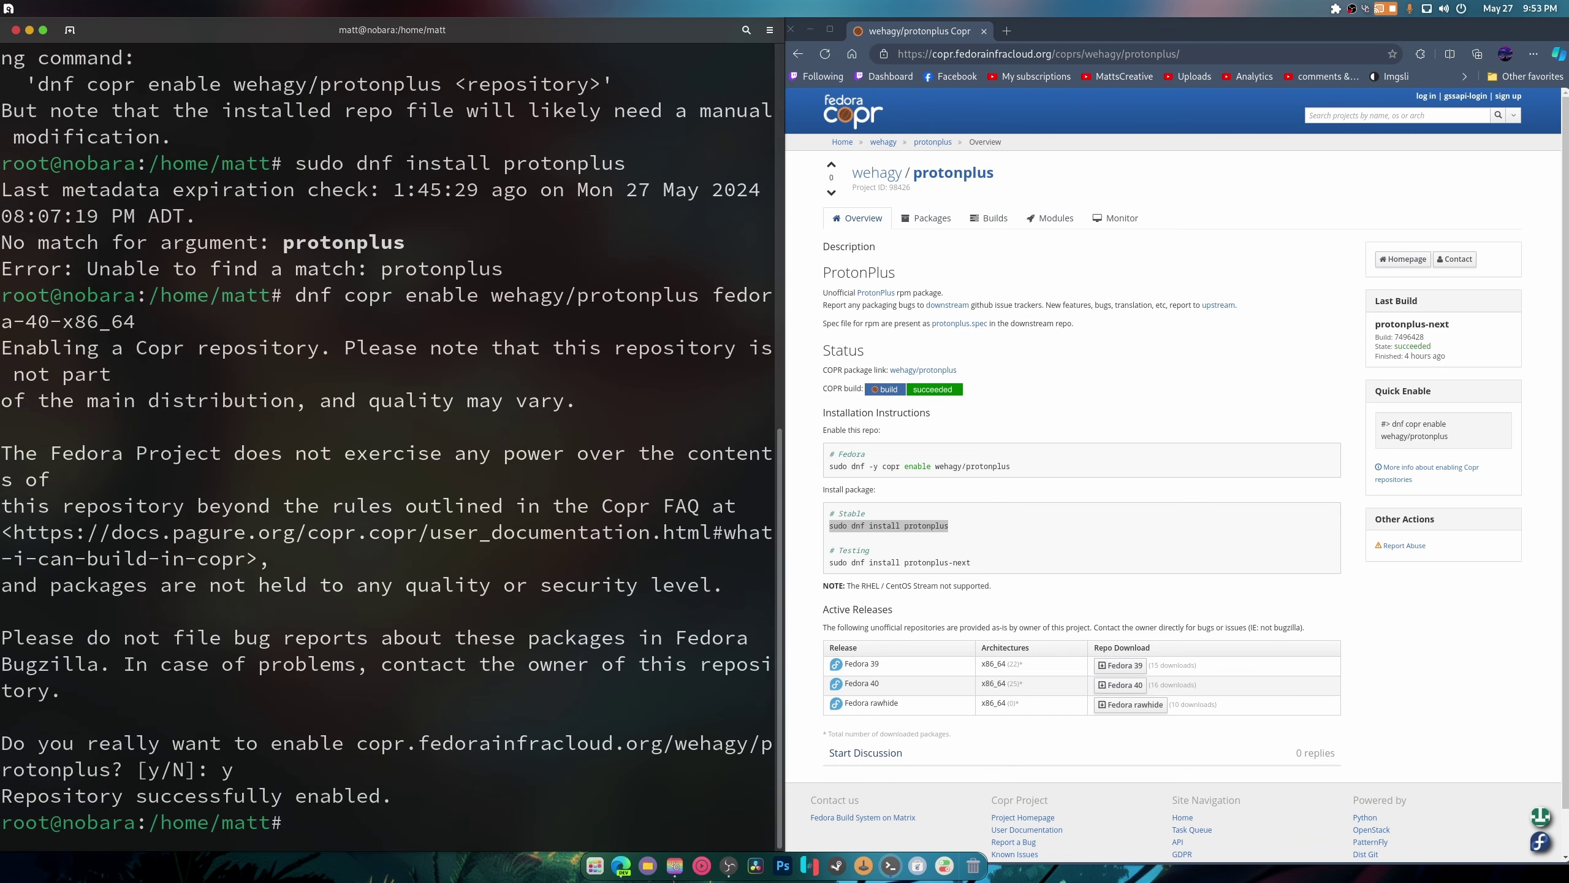
Re-run the protonplus install, answering y to the package and the GPG key import.
key(Up)
key(Up)
key(Return)
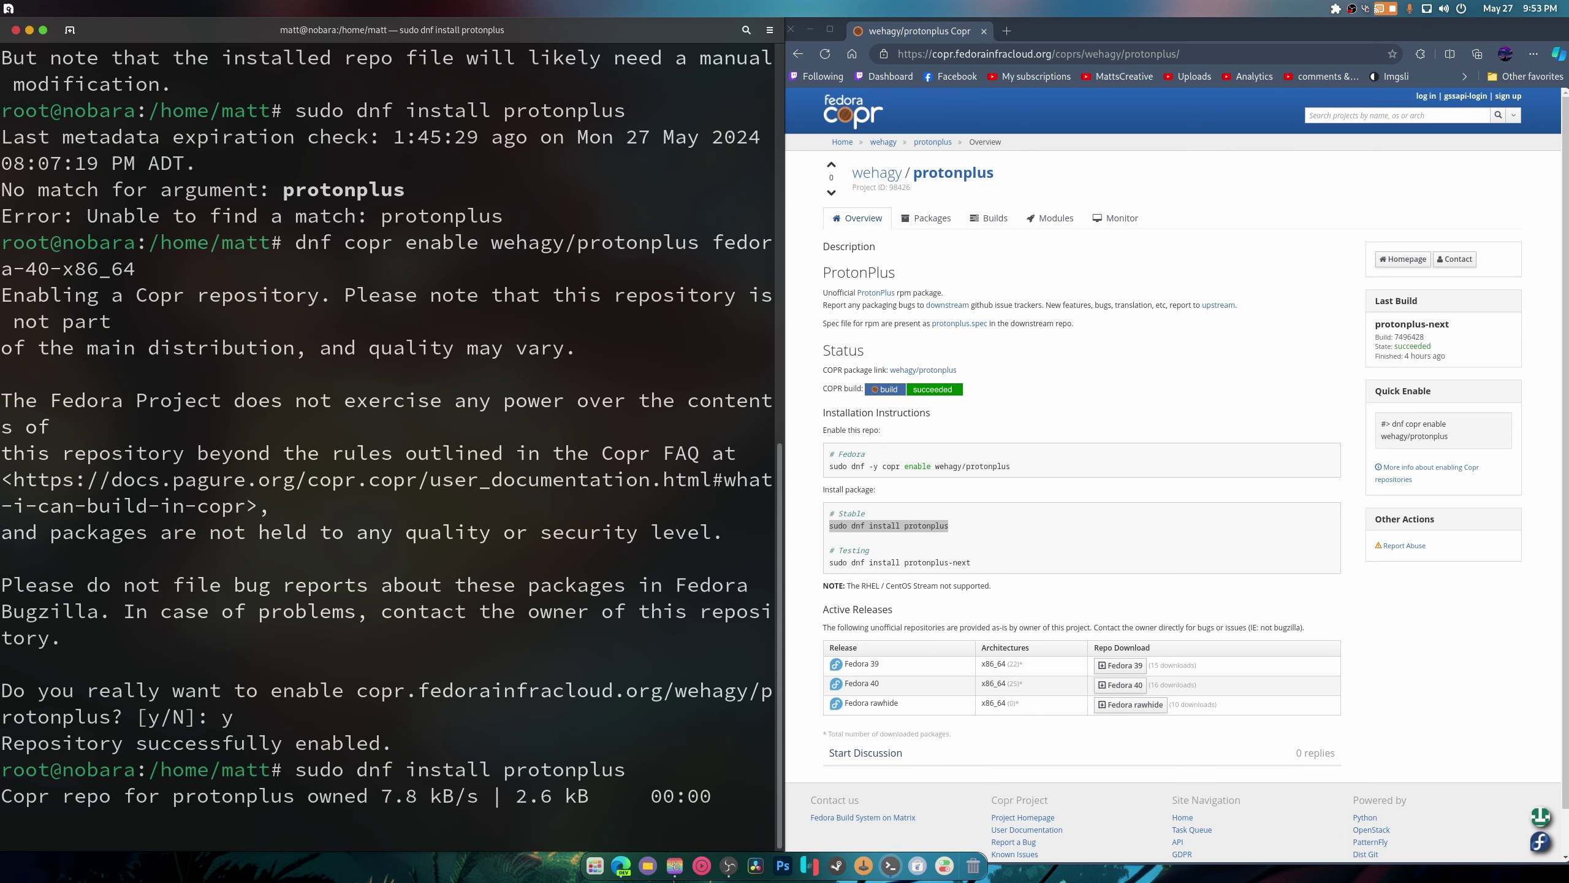
key(ctrl+minus)
key(ctrl+minus)
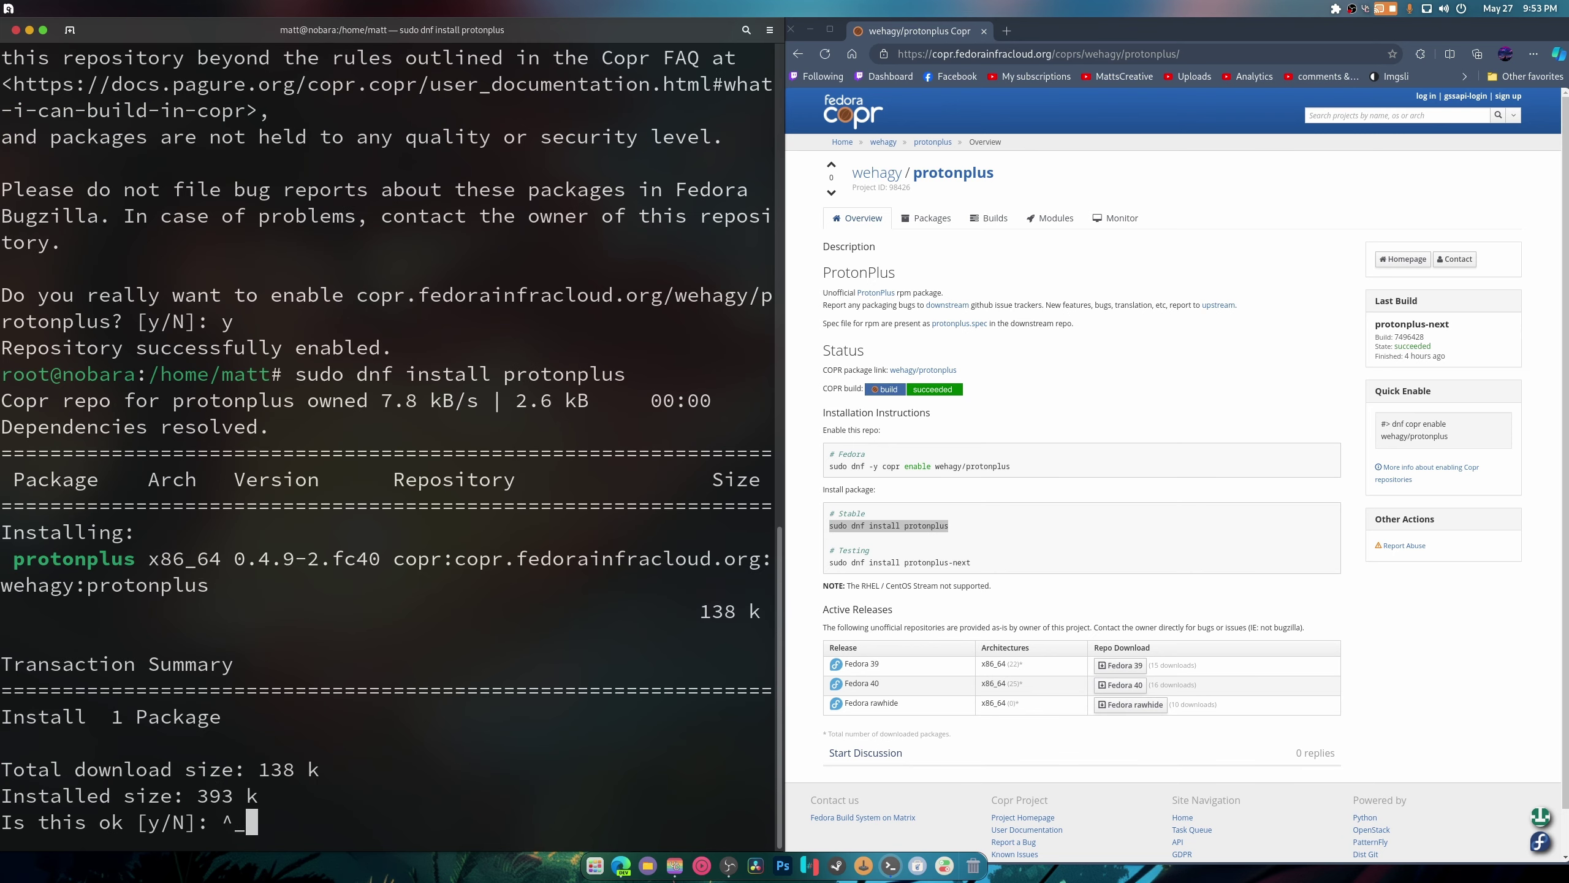
key(ctrl+minus)
key(ctrl+minus)
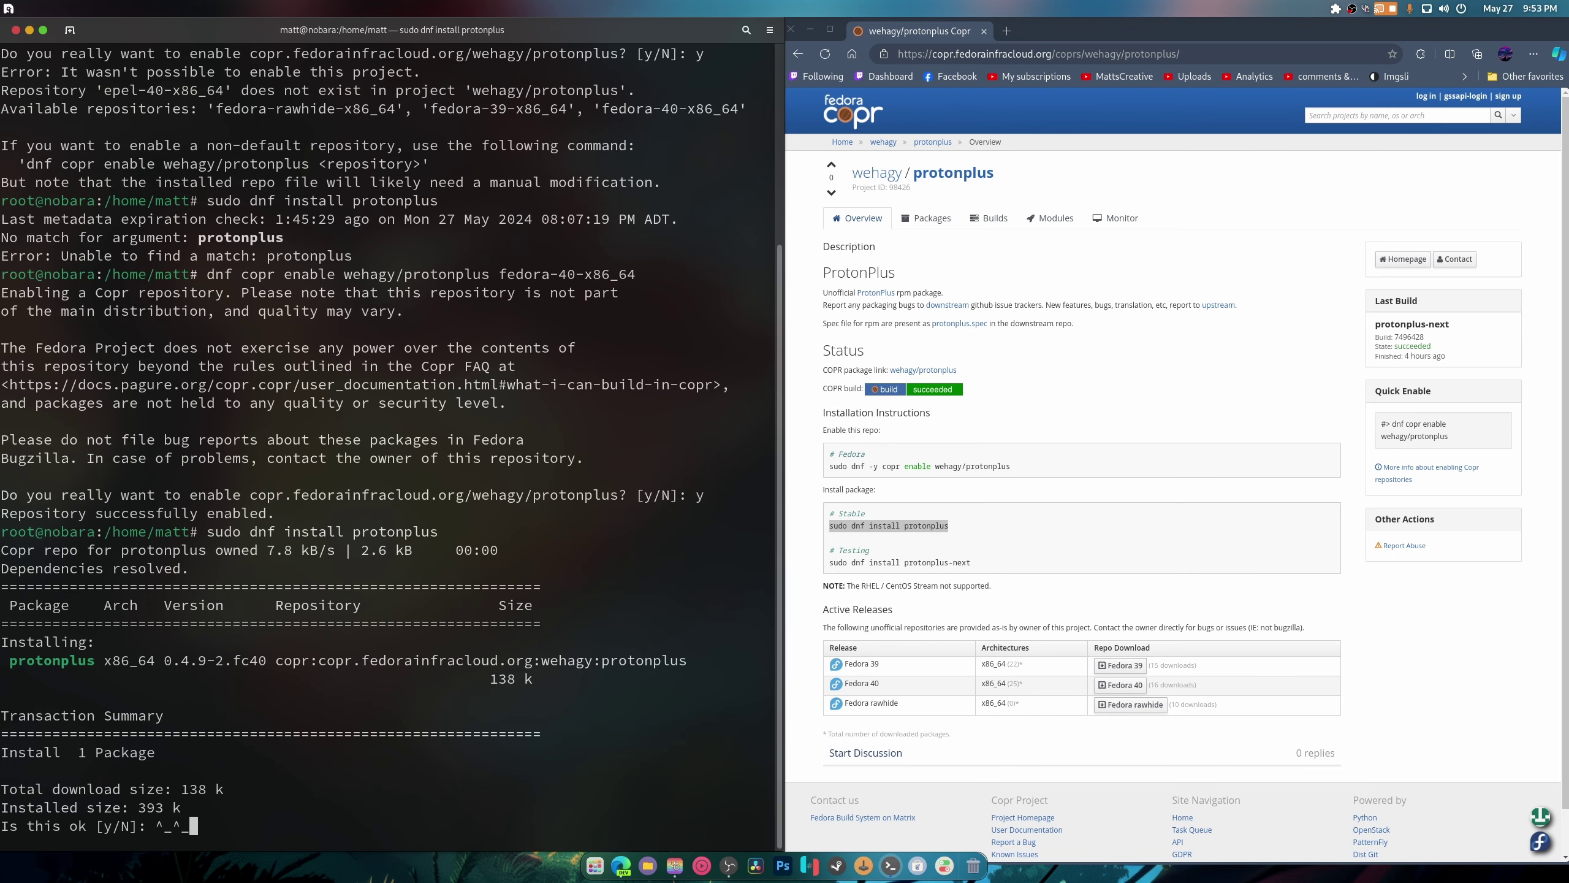
key(BackSpace)
key(BackSpace)
text(y)
key(Return)
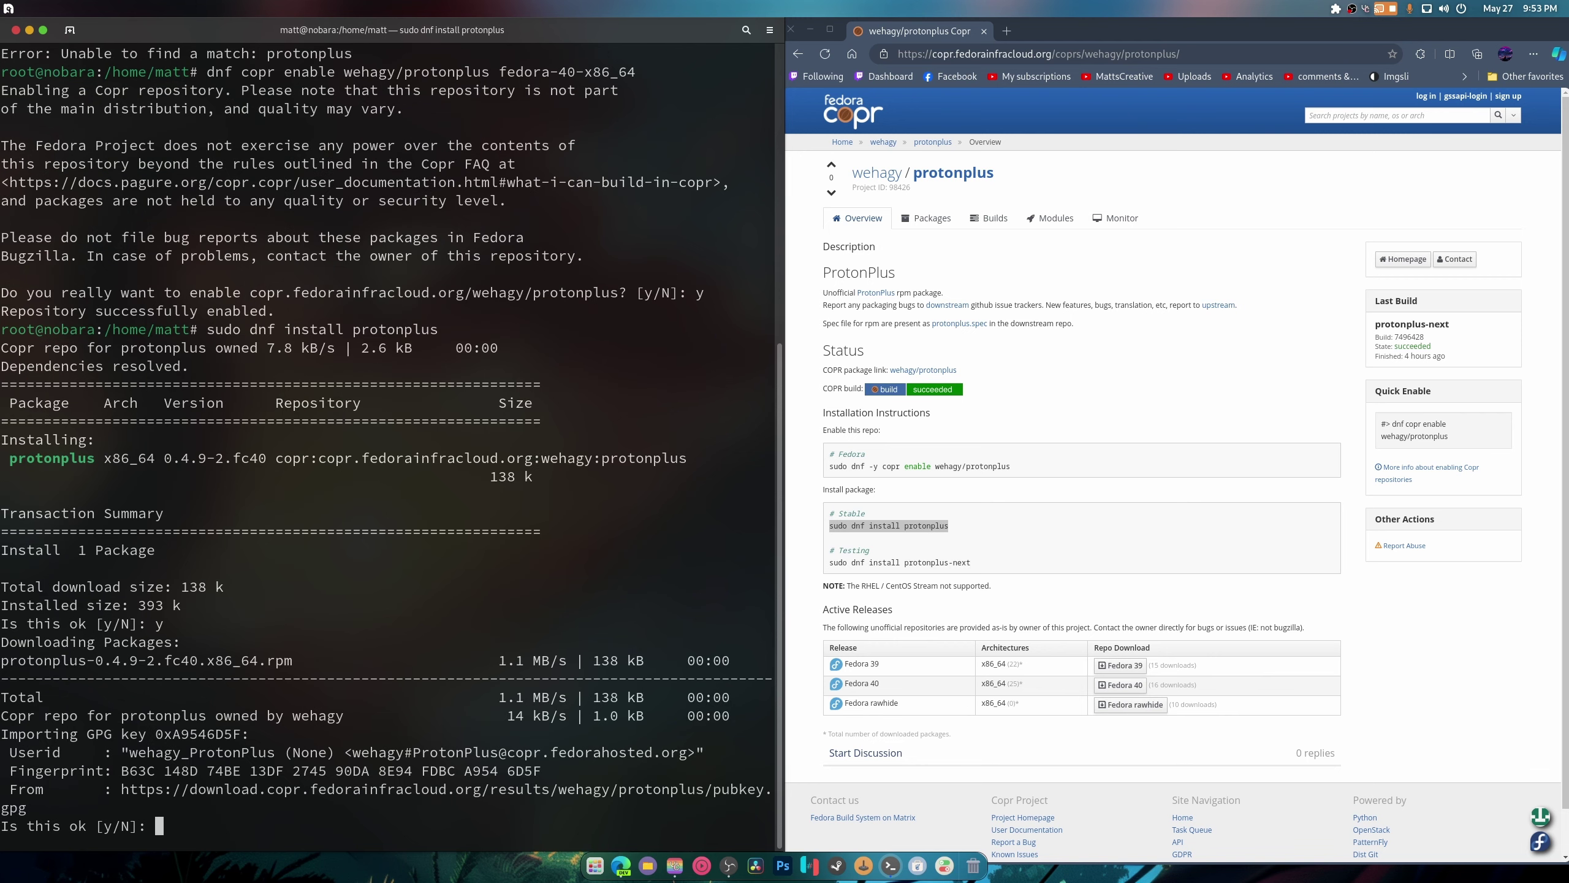
text(y)
key(Return)
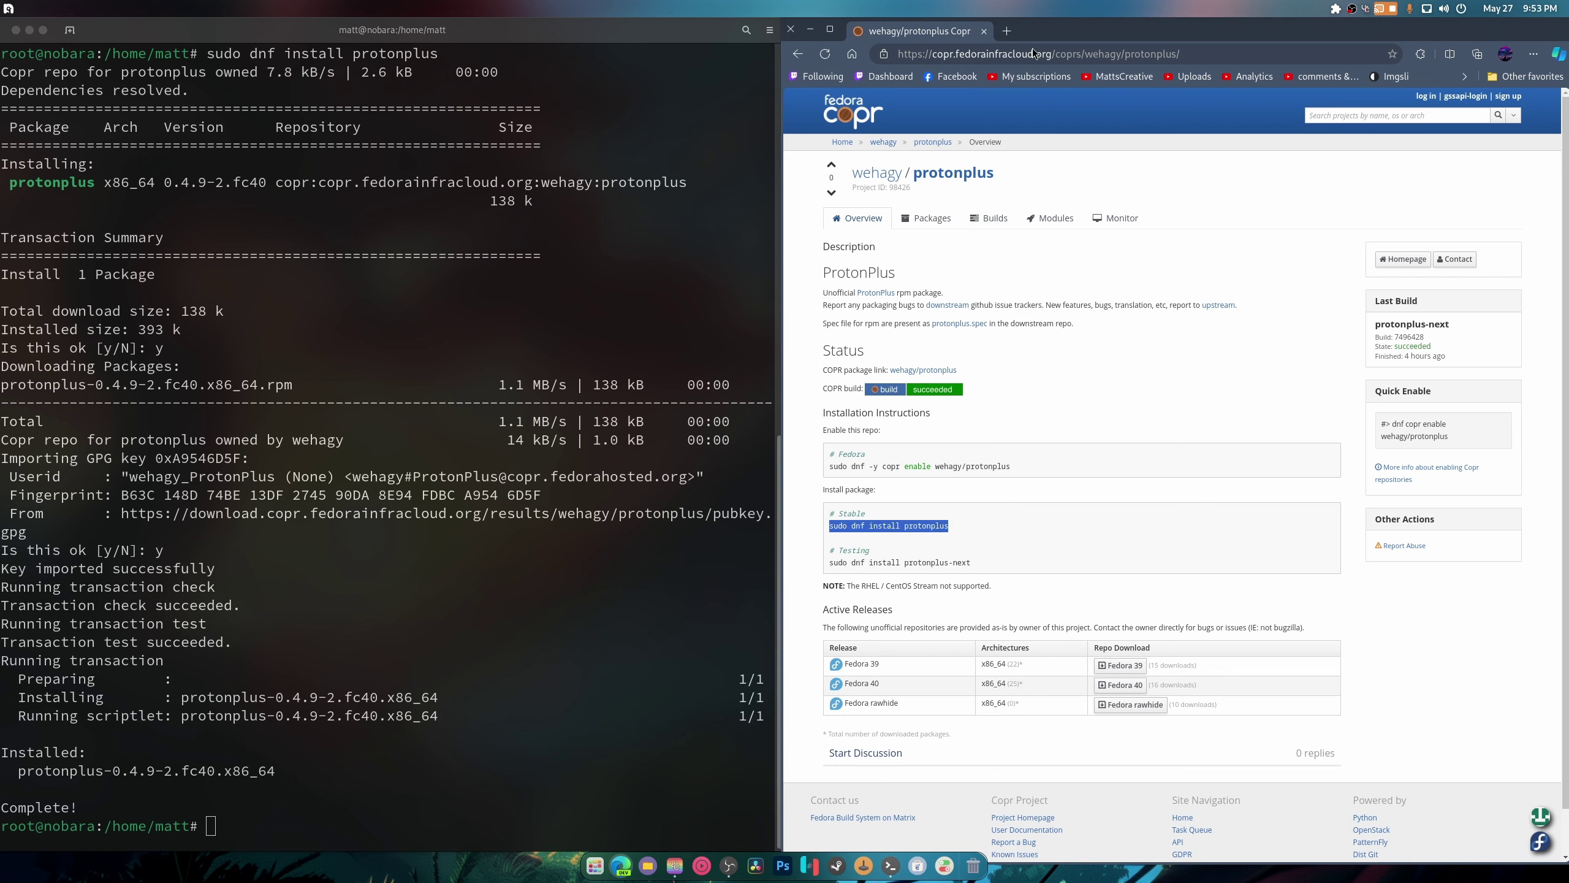
Close the terminal and launch ProtonPlus from the application list.
drag(1032, 48, 655, 128)
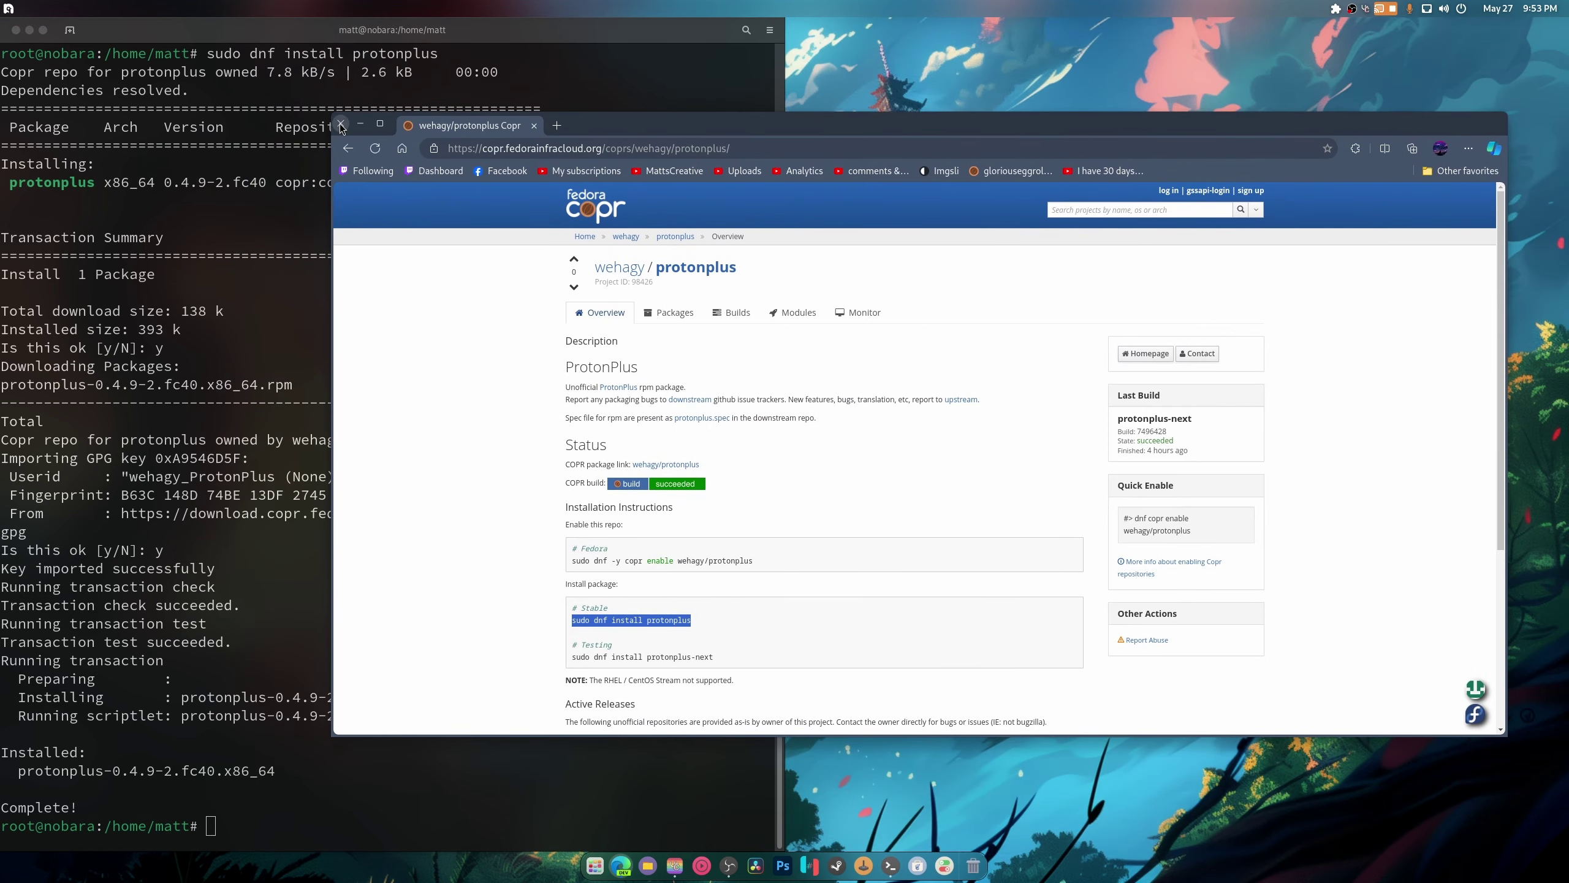
click(365, 124)
click(16, 29)
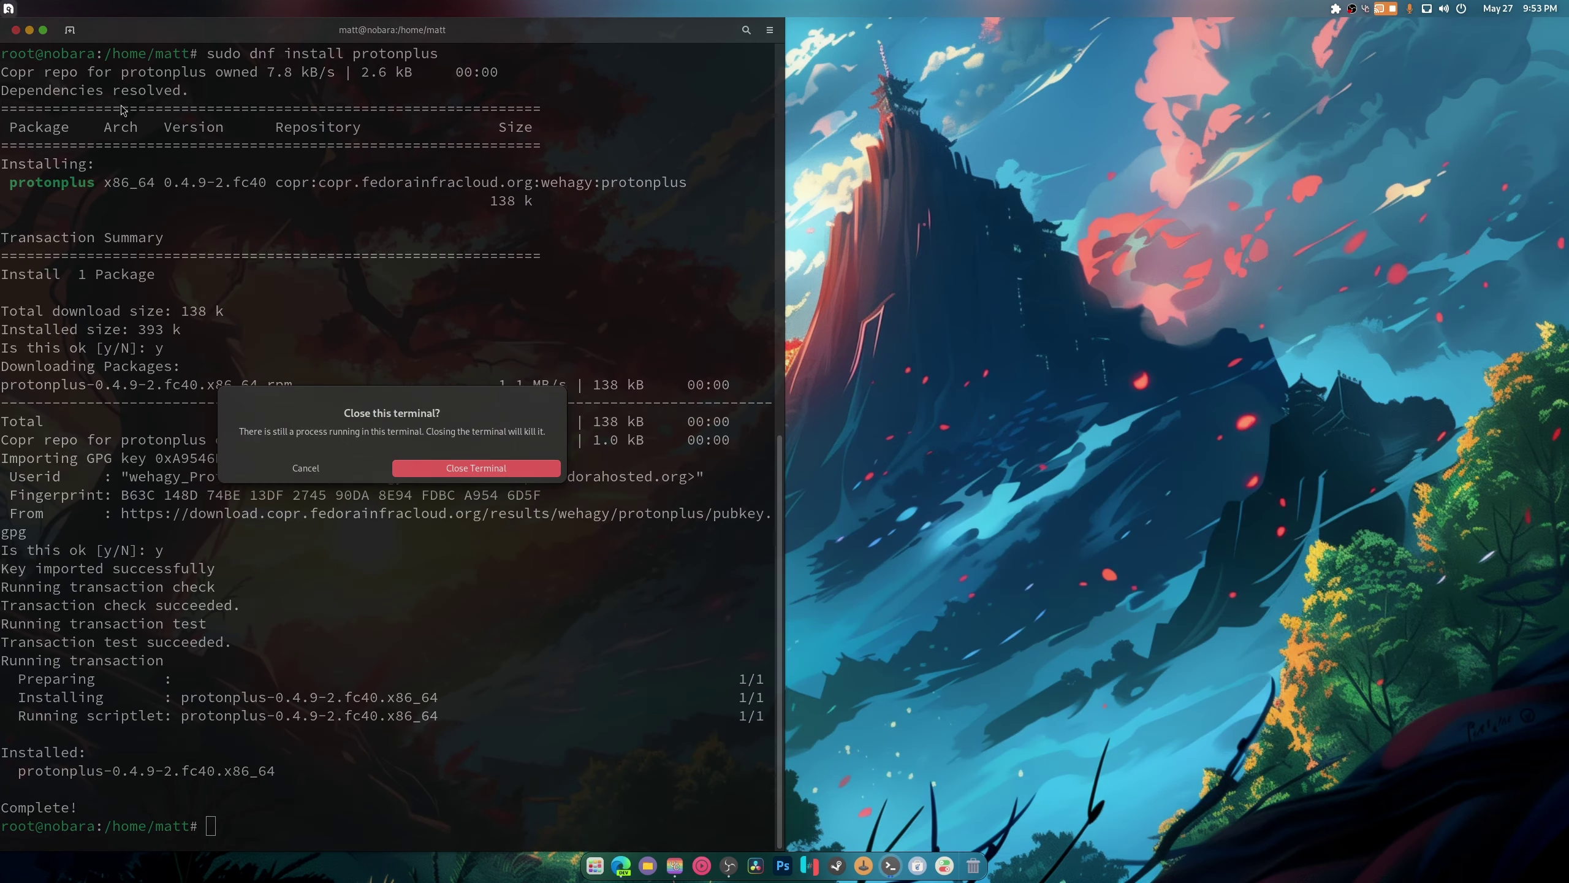
click(470, 468)
click(594, 865)
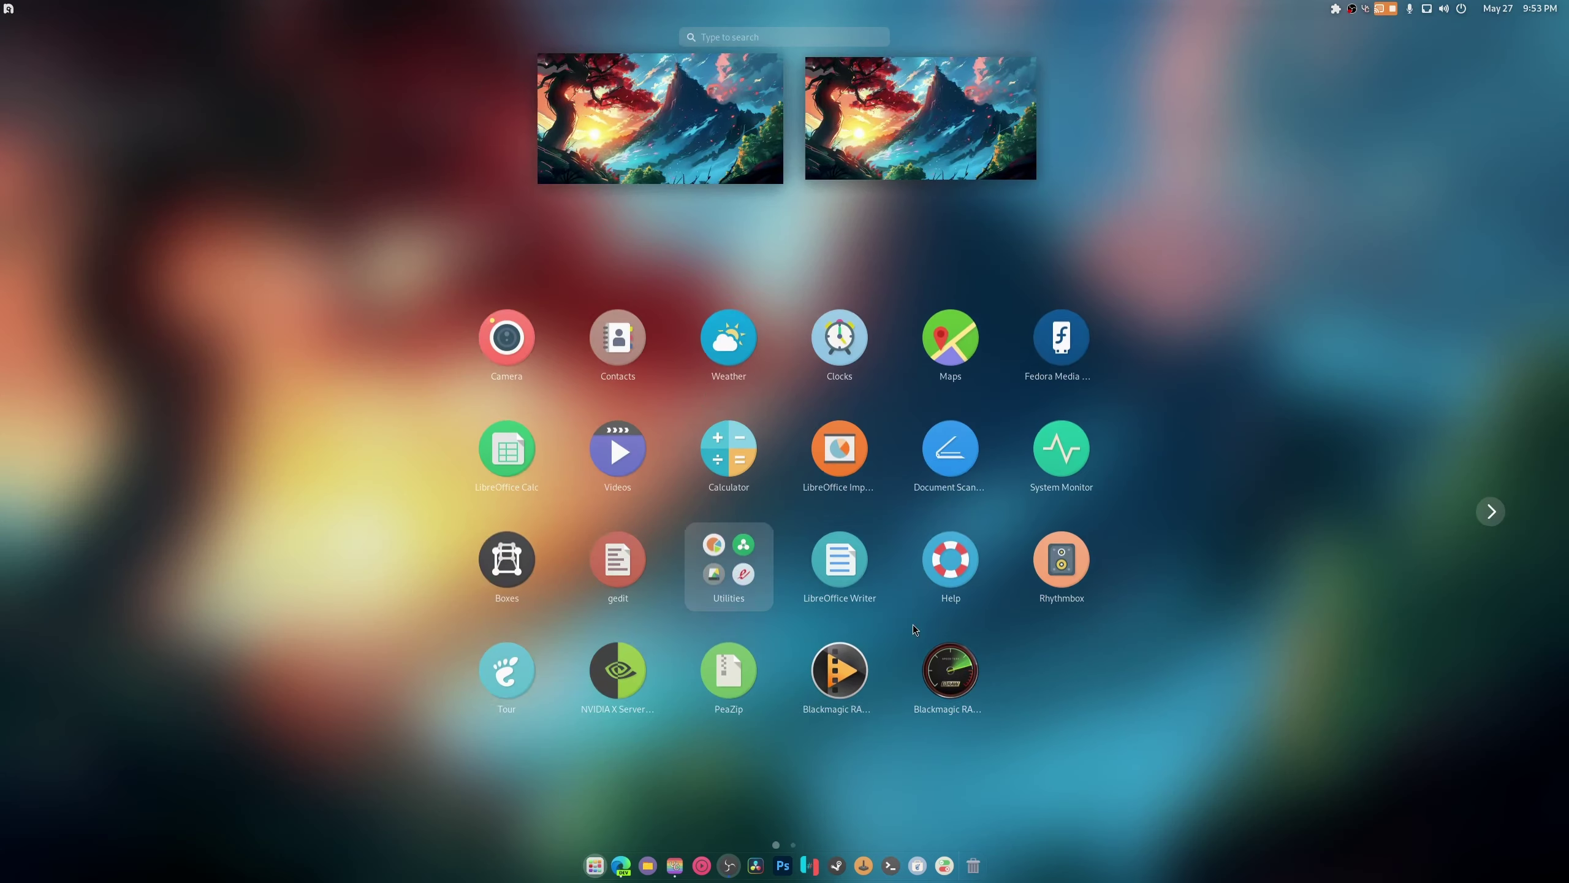
scroll(927, 612, down, 1)
click(630, 578)
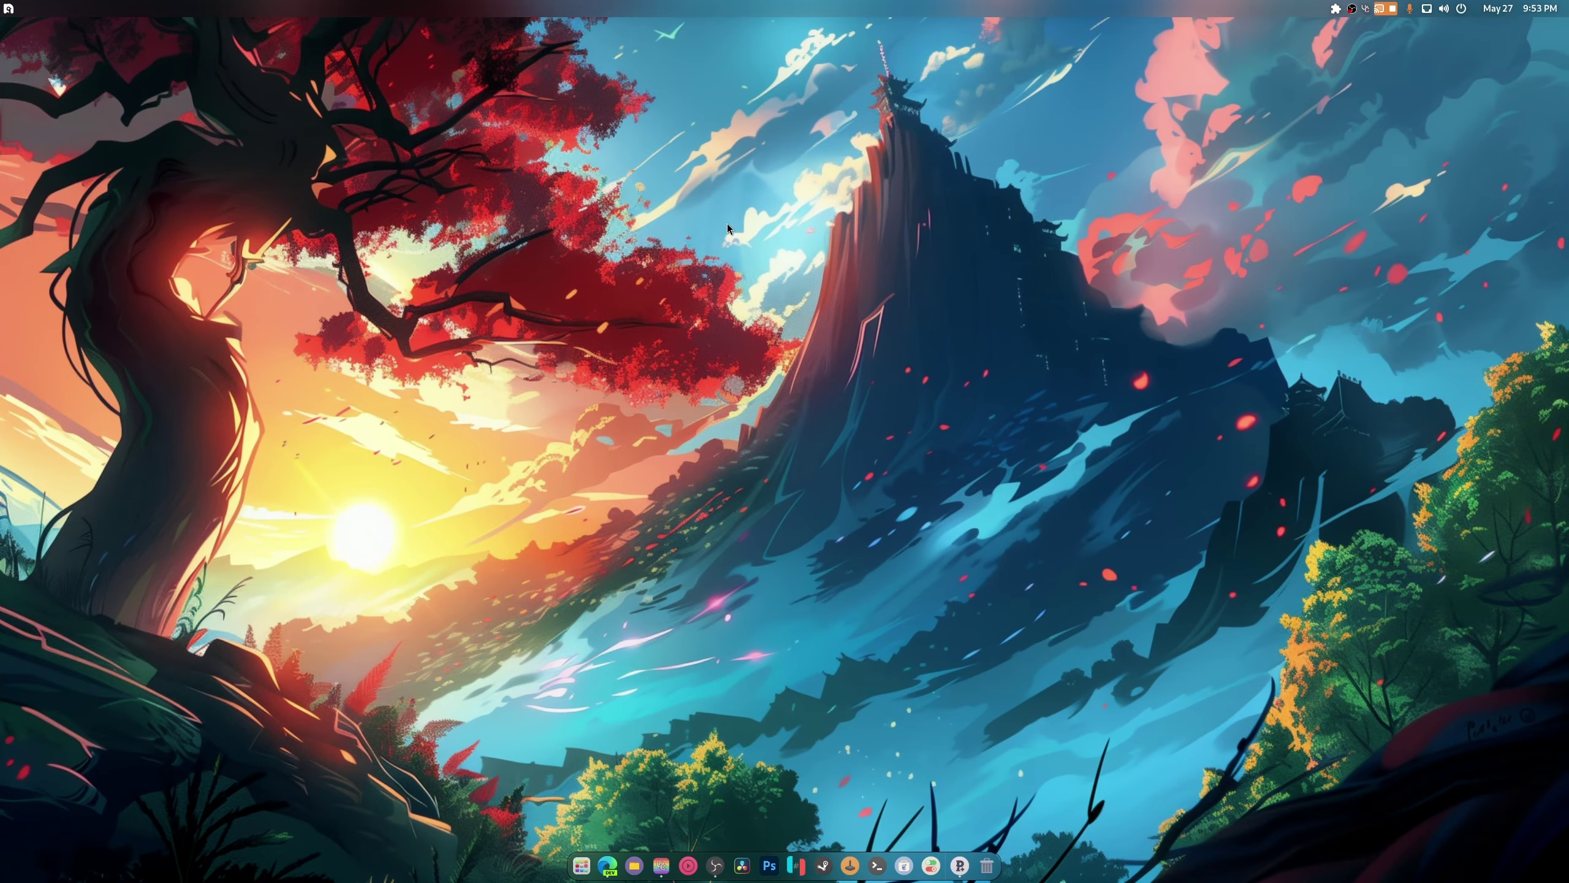
drag(578, 71, 812, 233)
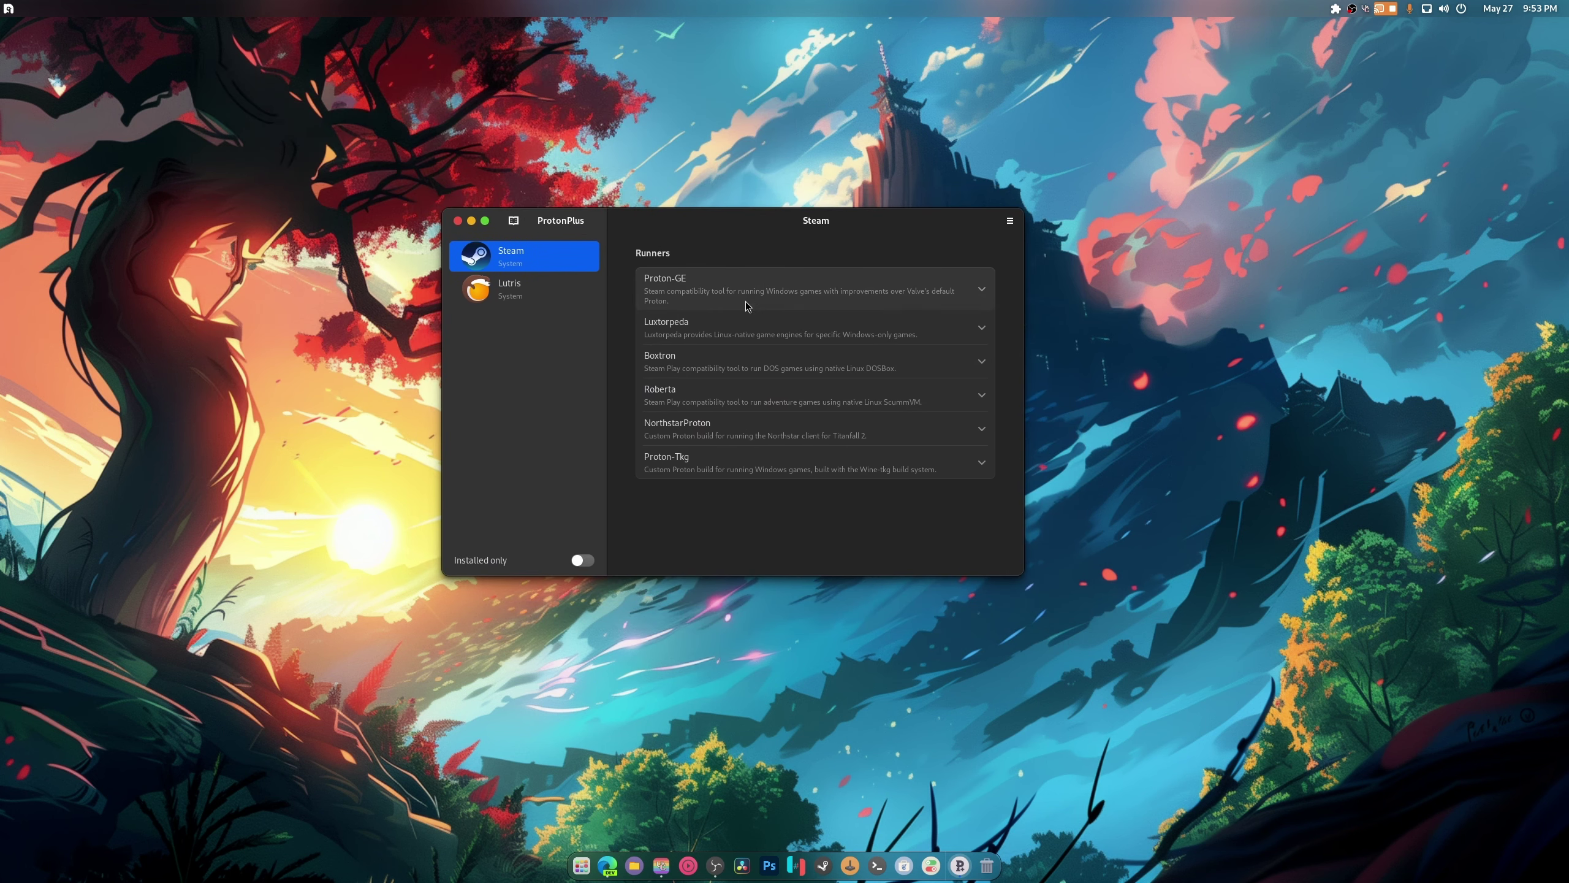
Browse Steam's Proton-GE versions and Lutris's VKD3D-Proton and VKD3D-Lutris versions.
click(744, 290)
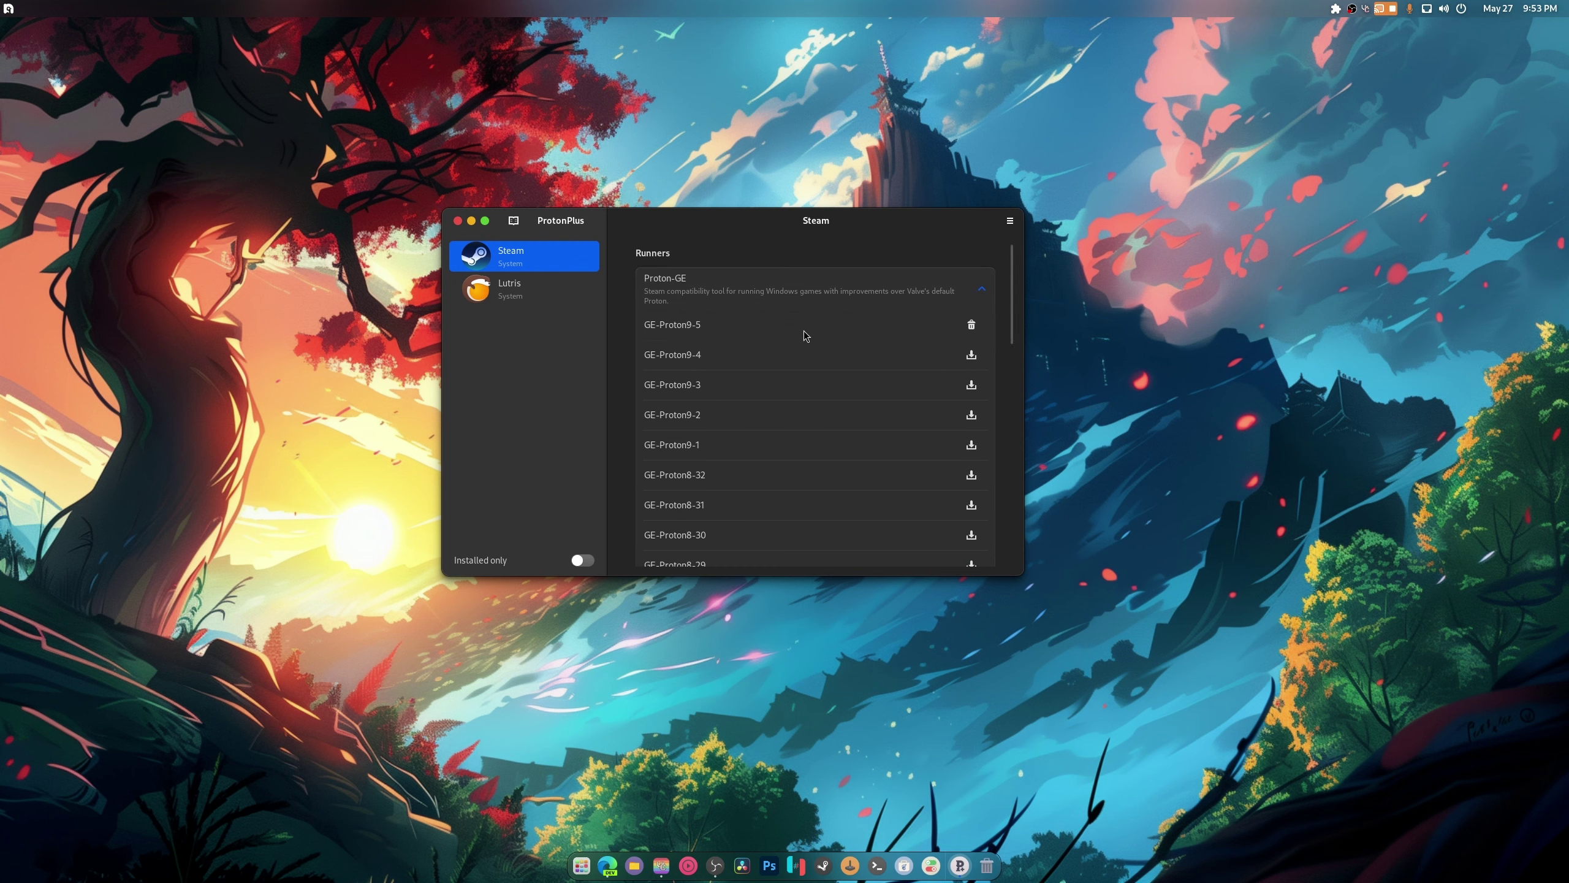
click(502, 291)
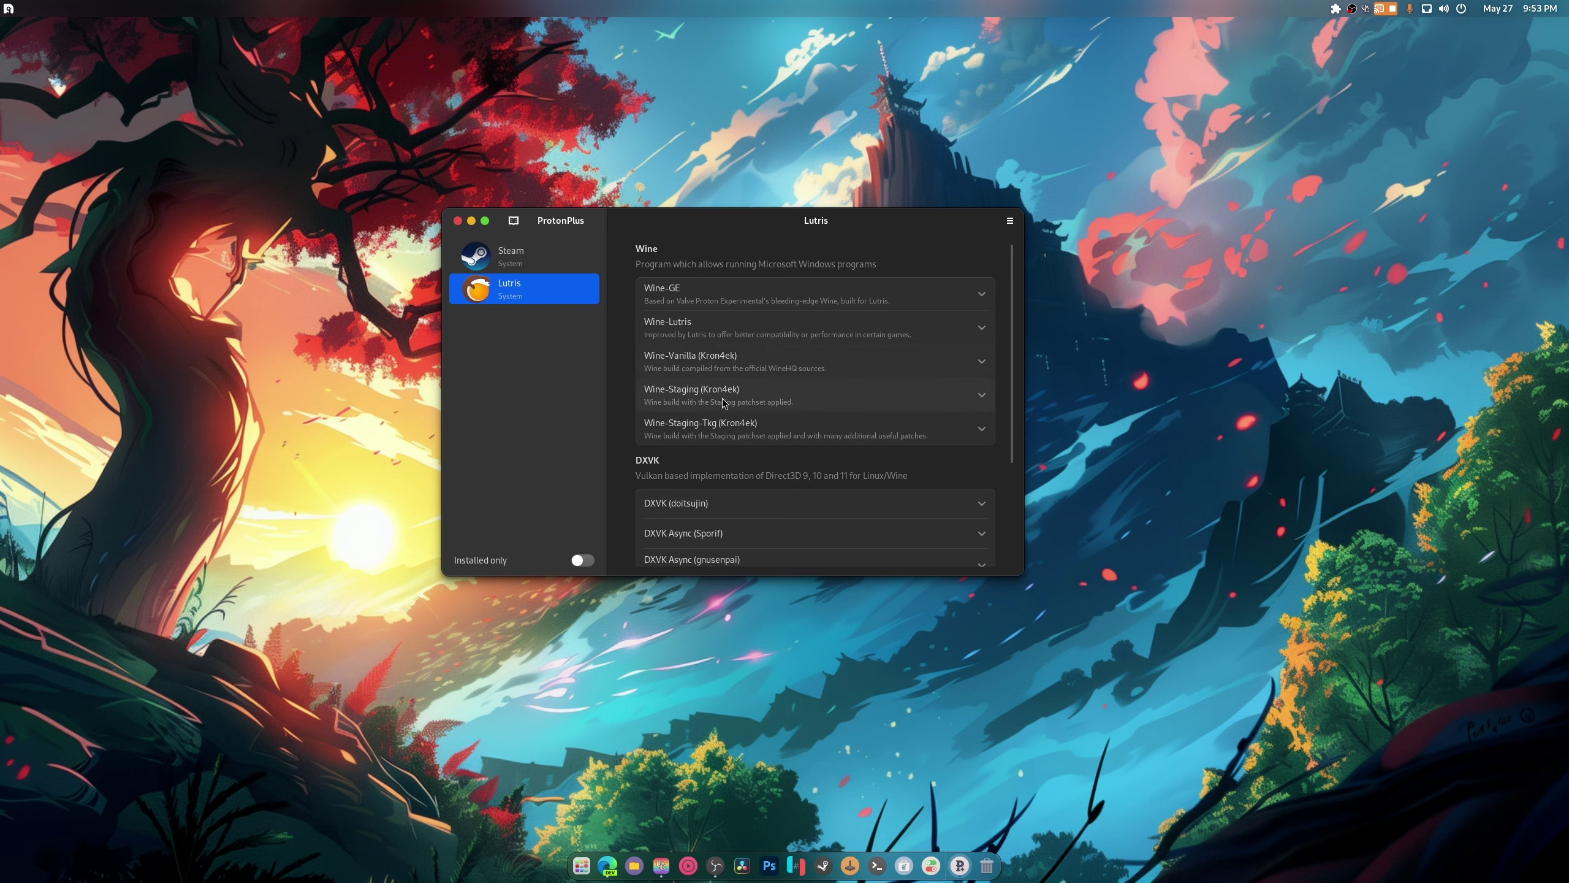
scroll(649, 403, down, 4)
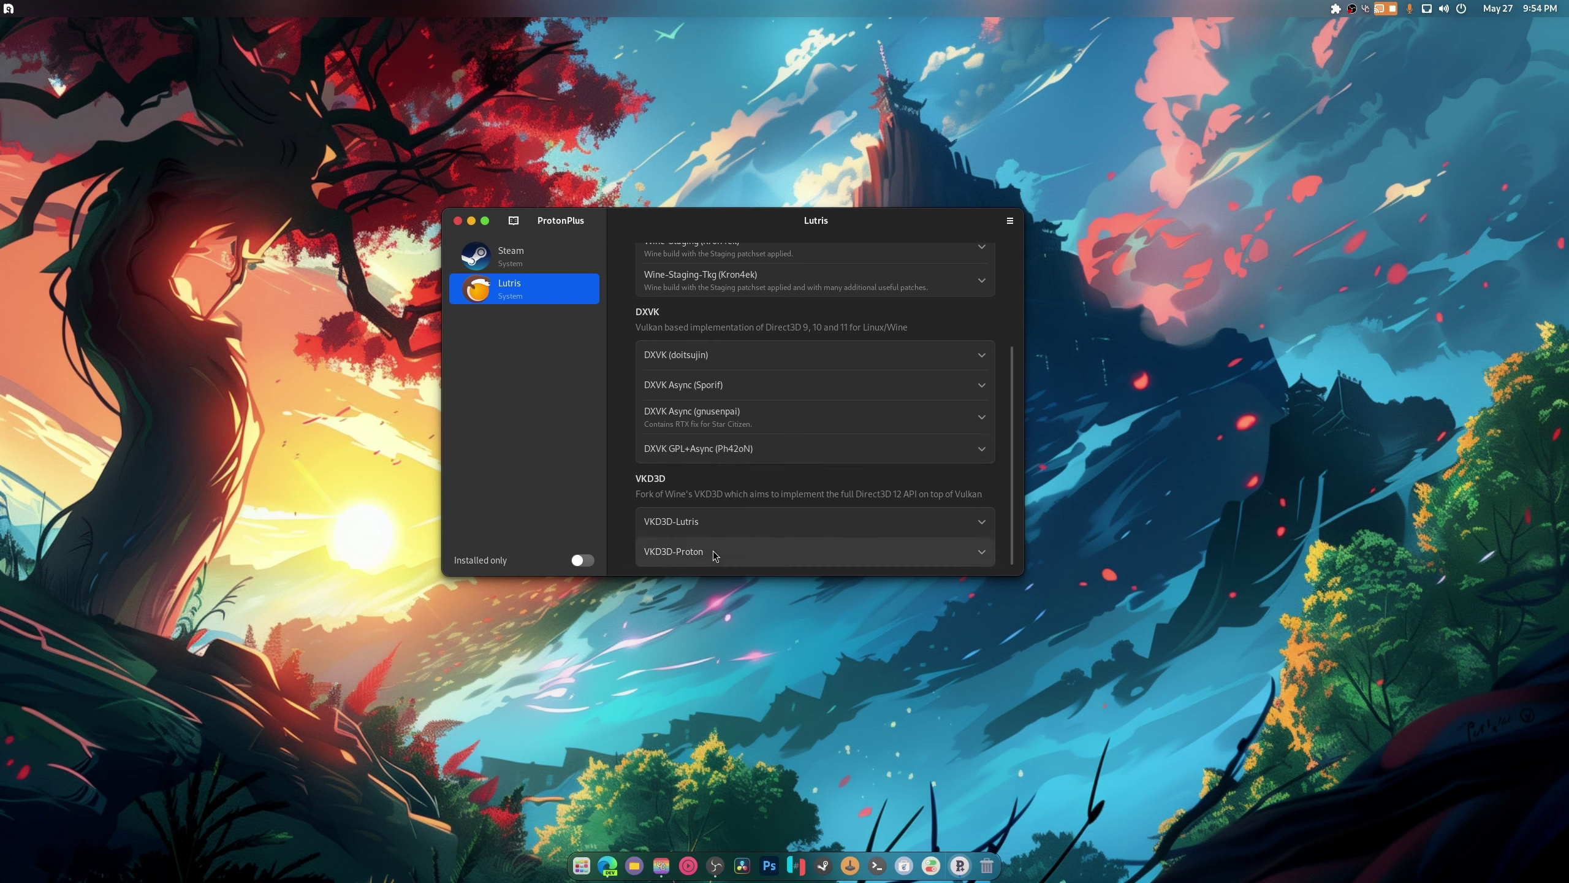
click(888, 540)
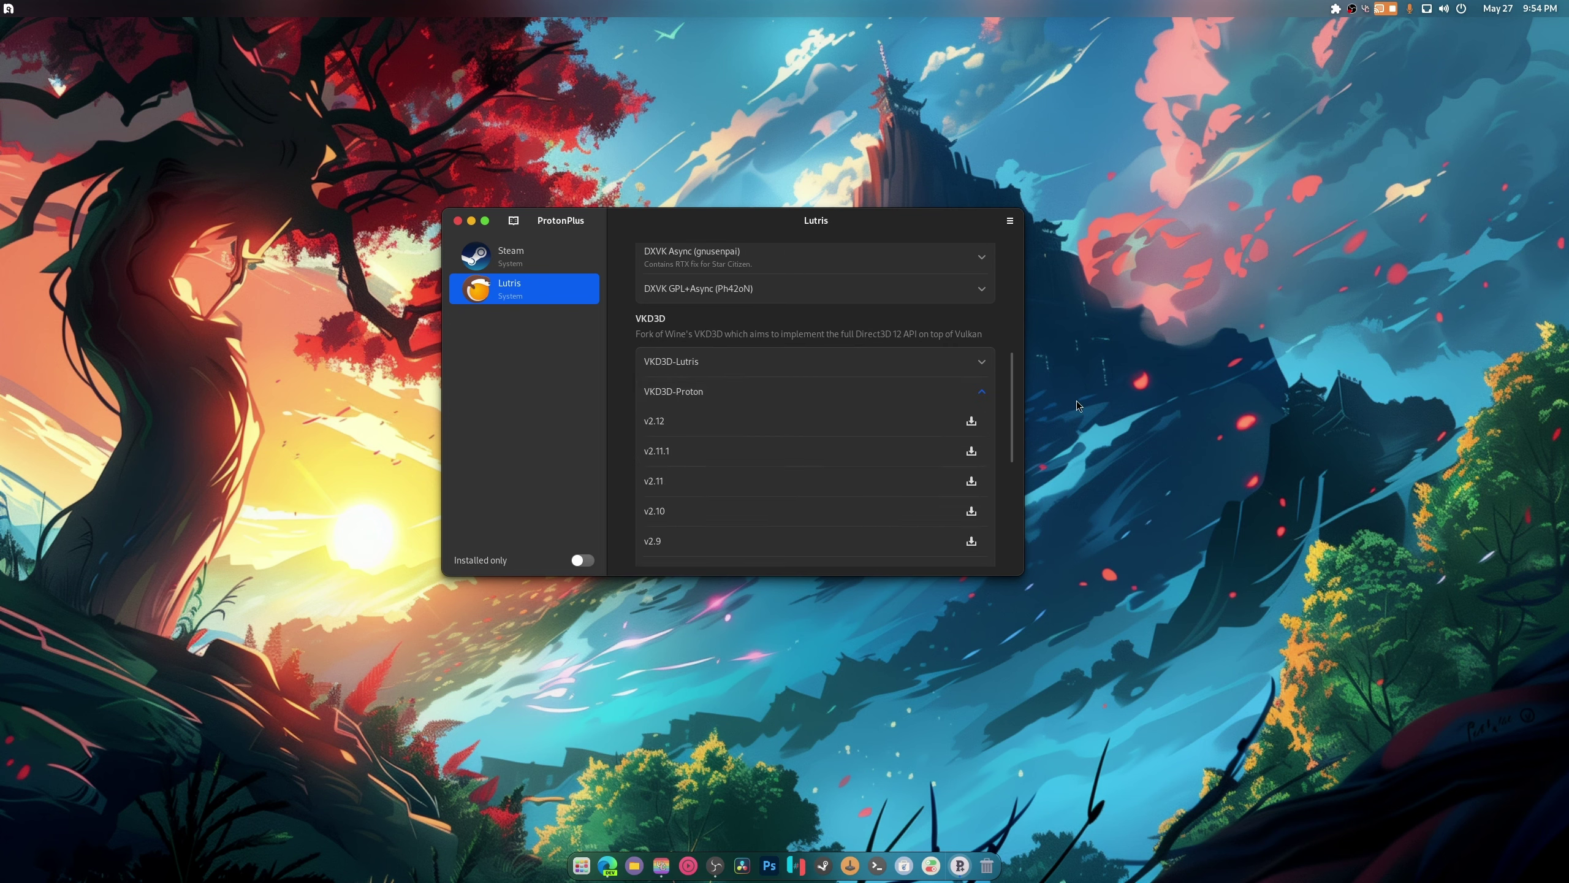
scroll(972, 425, up, 2)
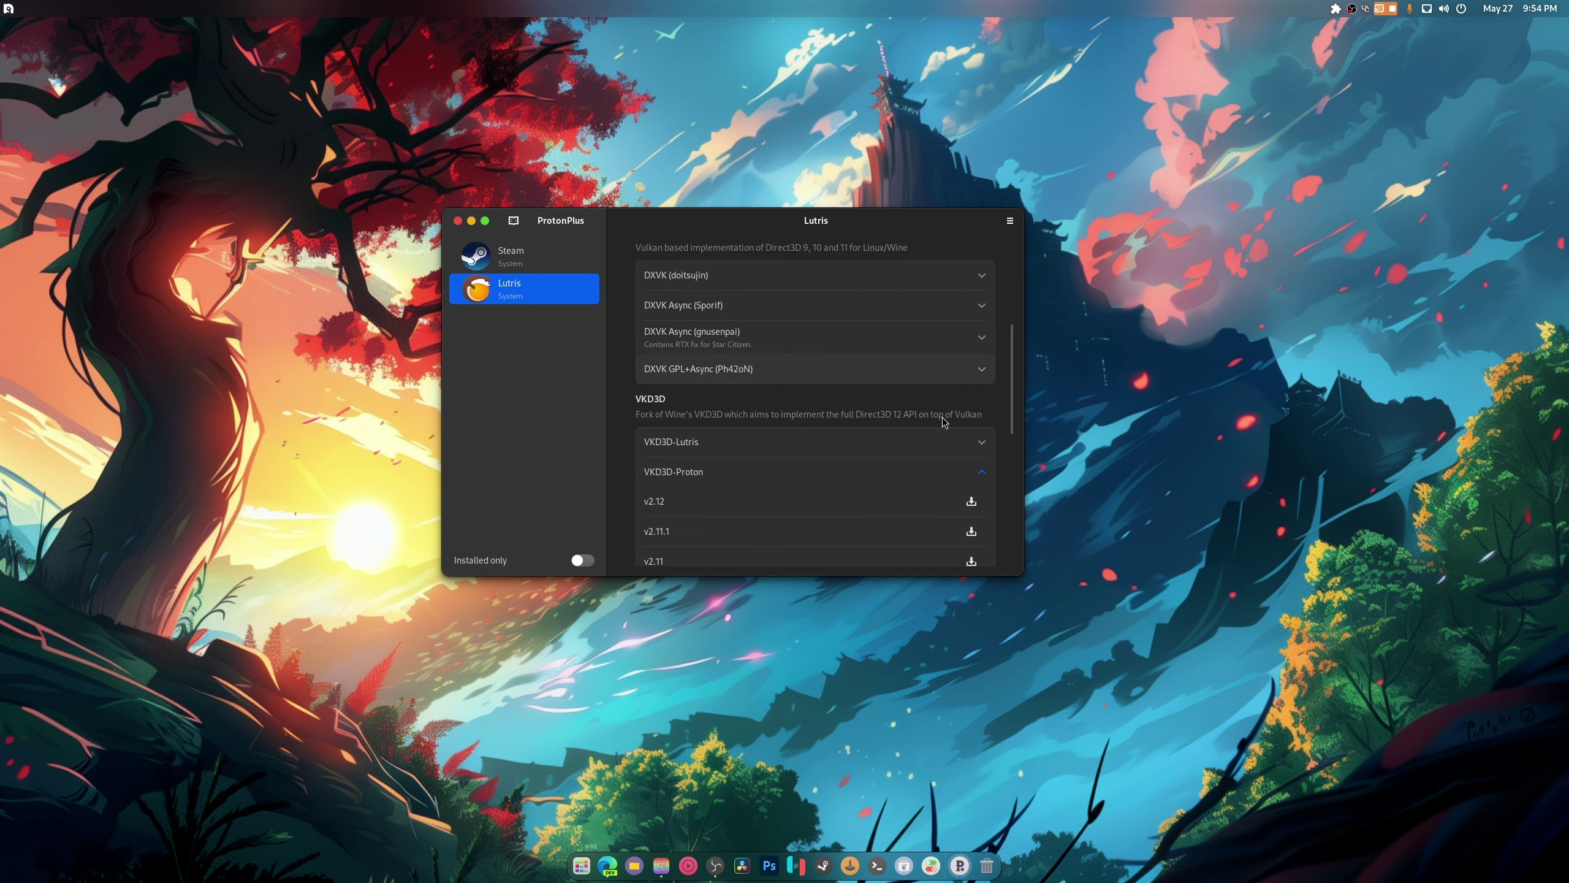
click(937, 442)
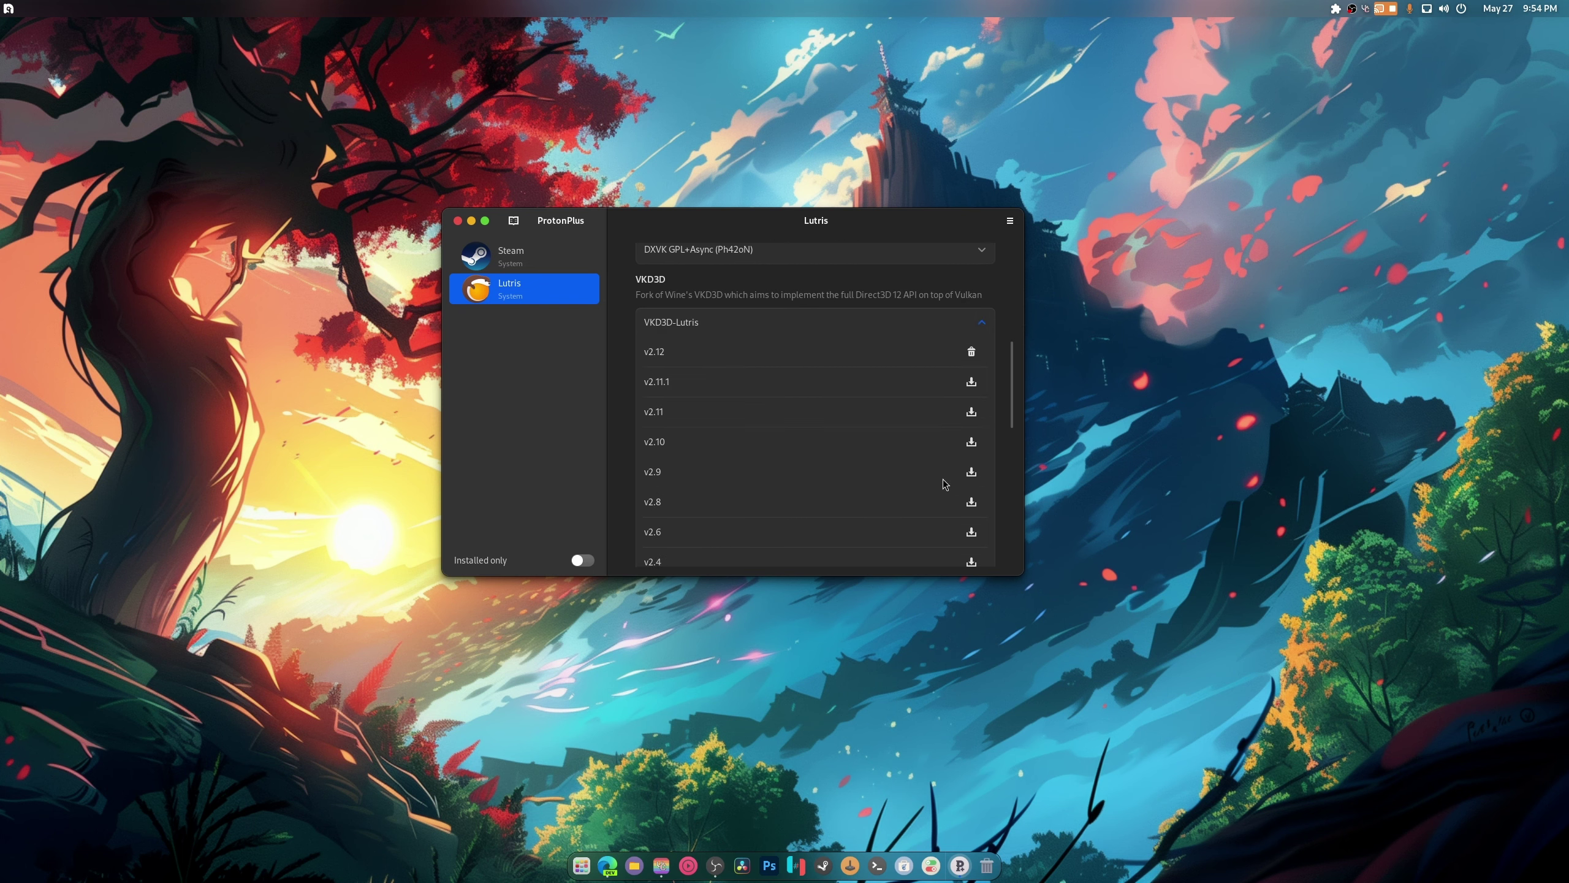
scroll(944, 484, up, 8)
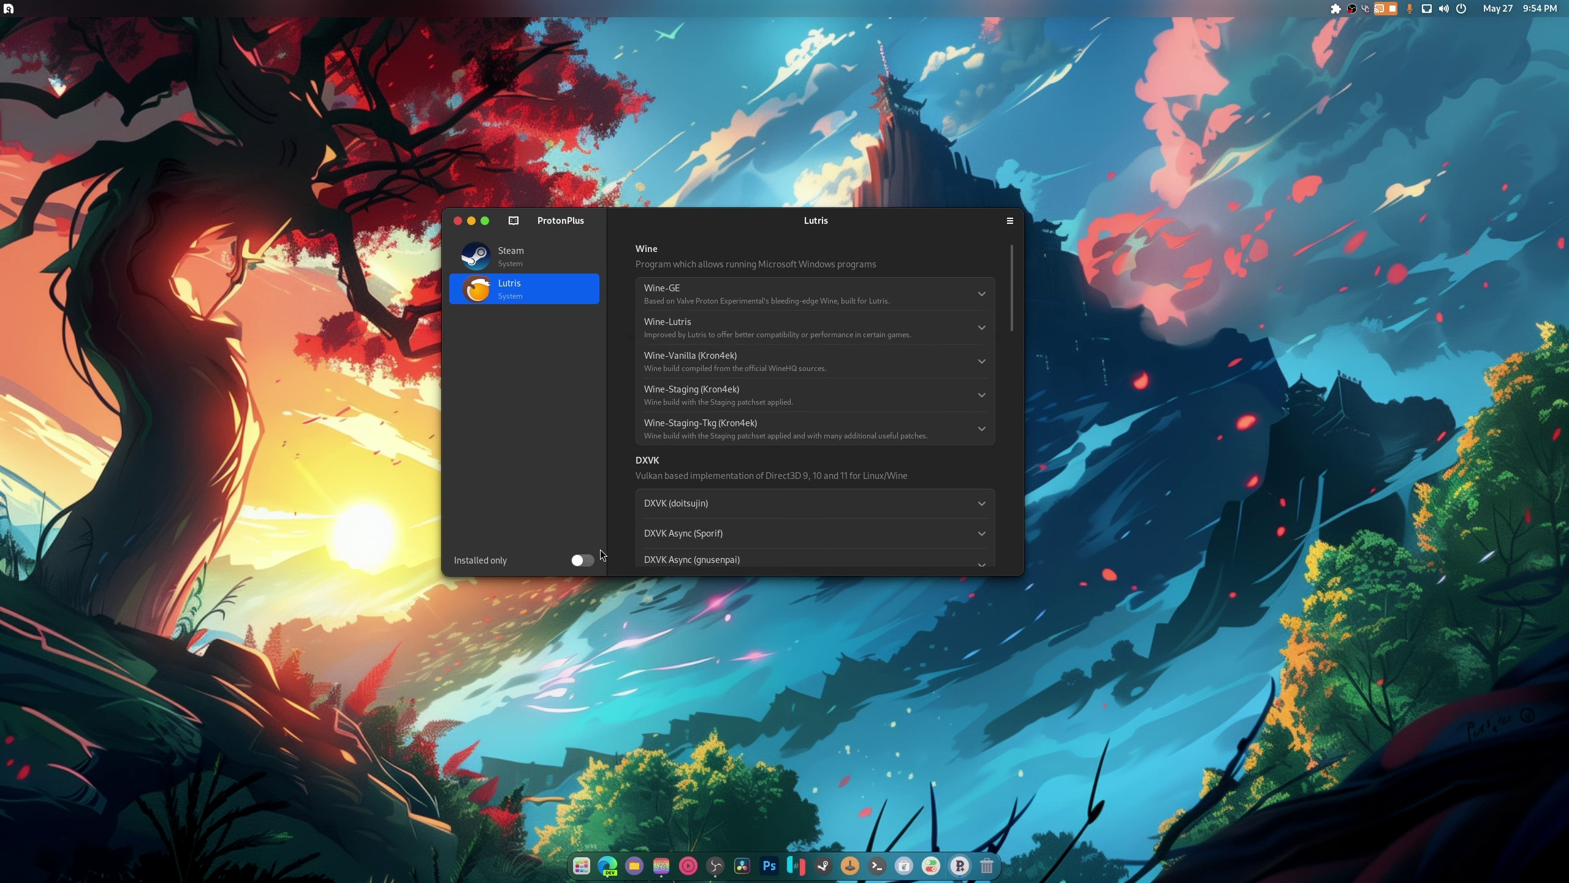
Turn on Installed only and show Steam's runner list.
click(582, 561)
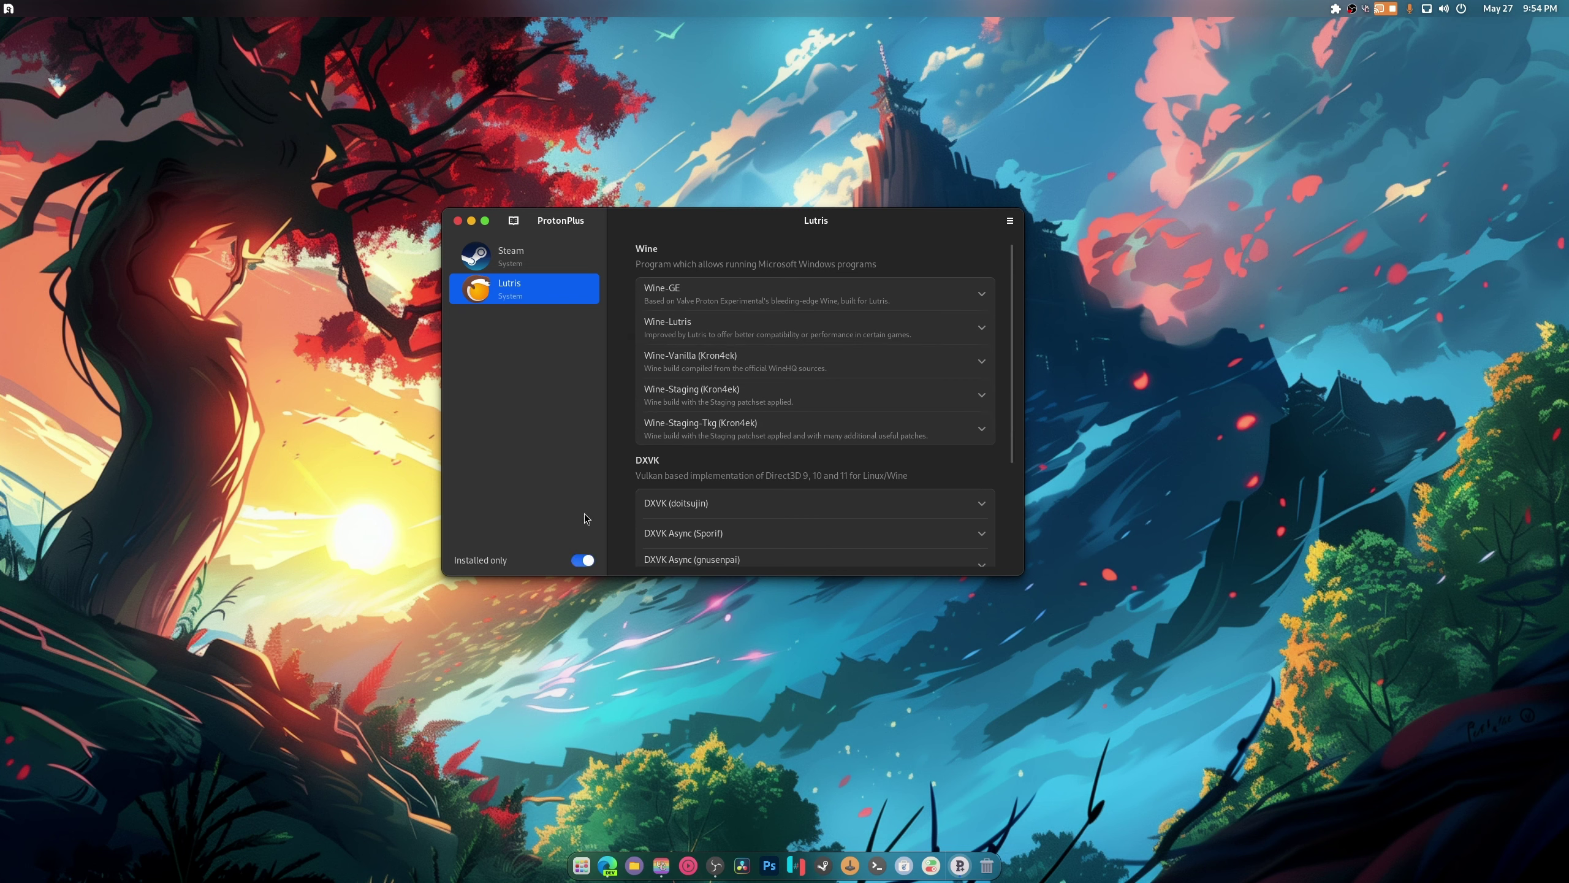
click(541, 268)
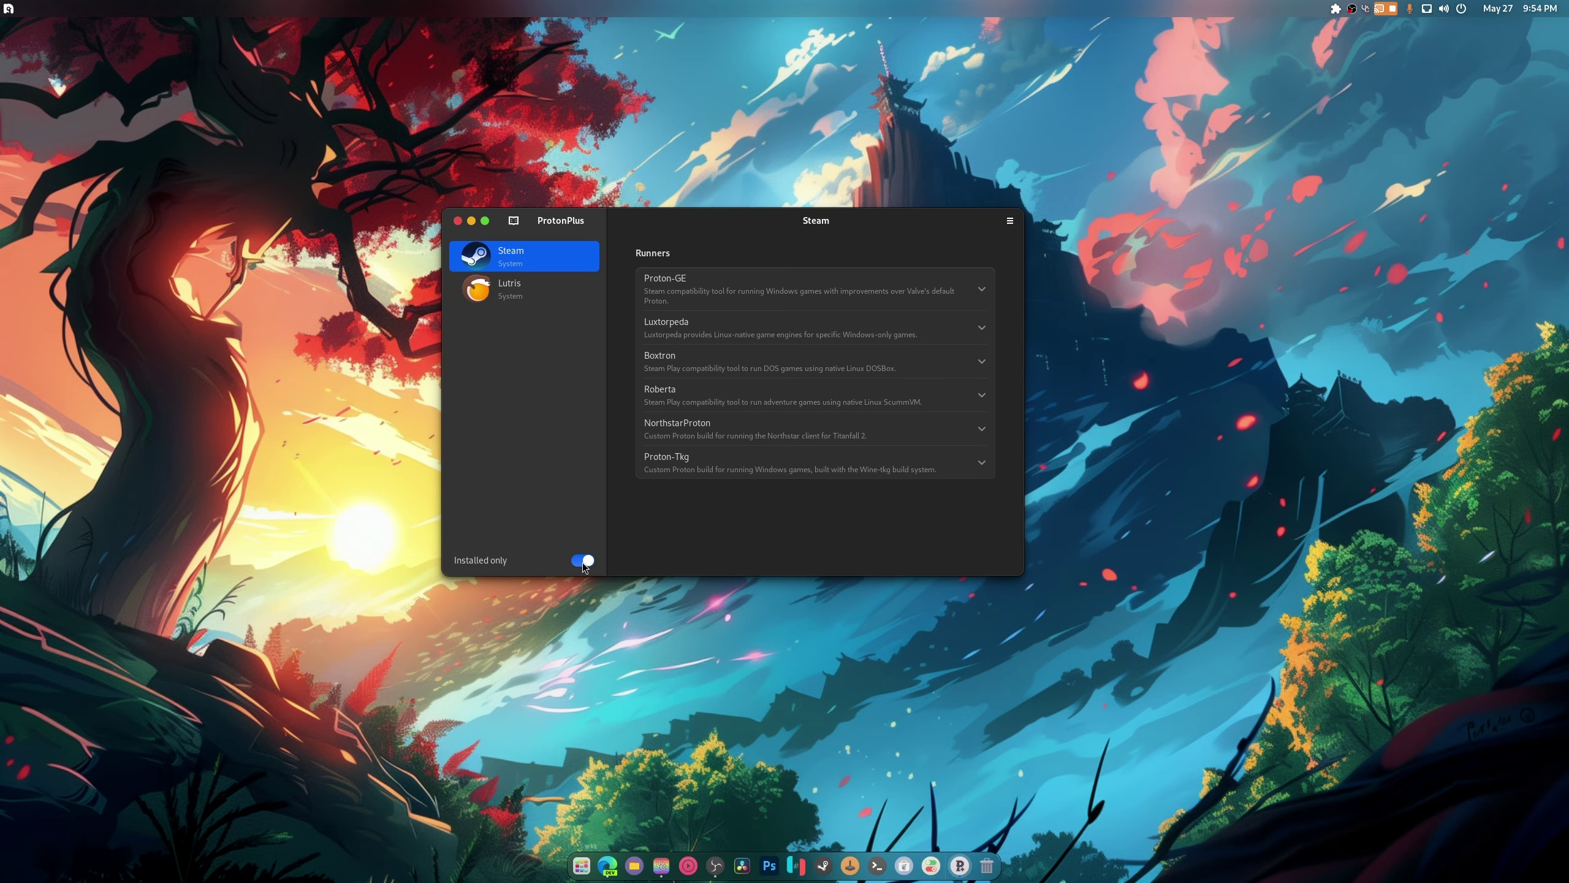
drag(746, 236, 459, 154)
click(581, 865)
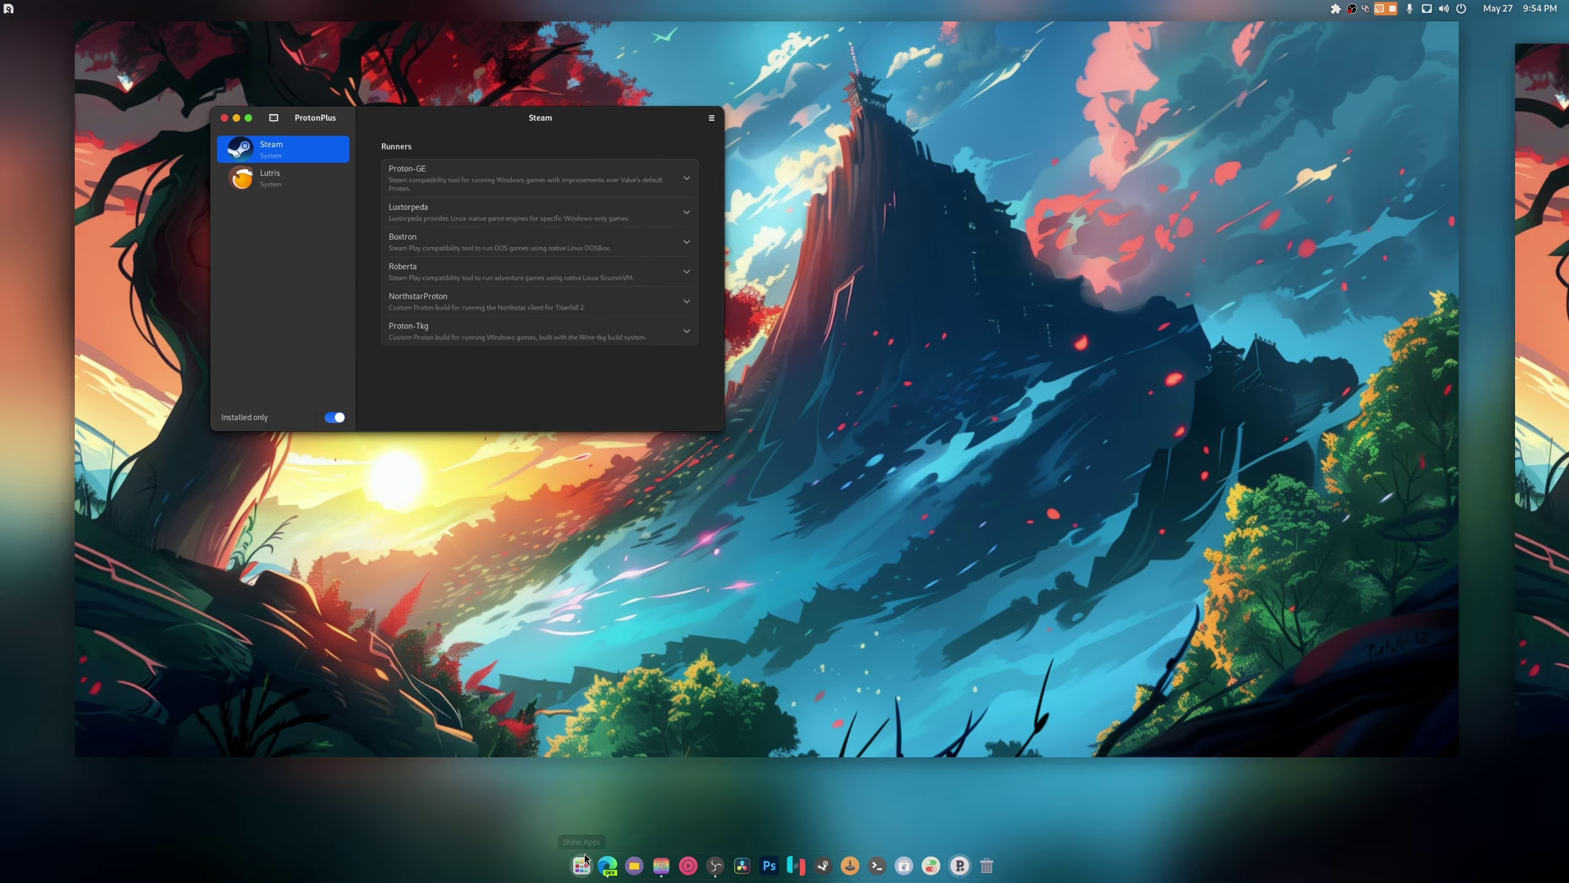
Launch ProtonUp-Qt and arrange it beside ProtonPlus, toggling ProtonPlus's platform sidebar off and on.
click(488, 559)
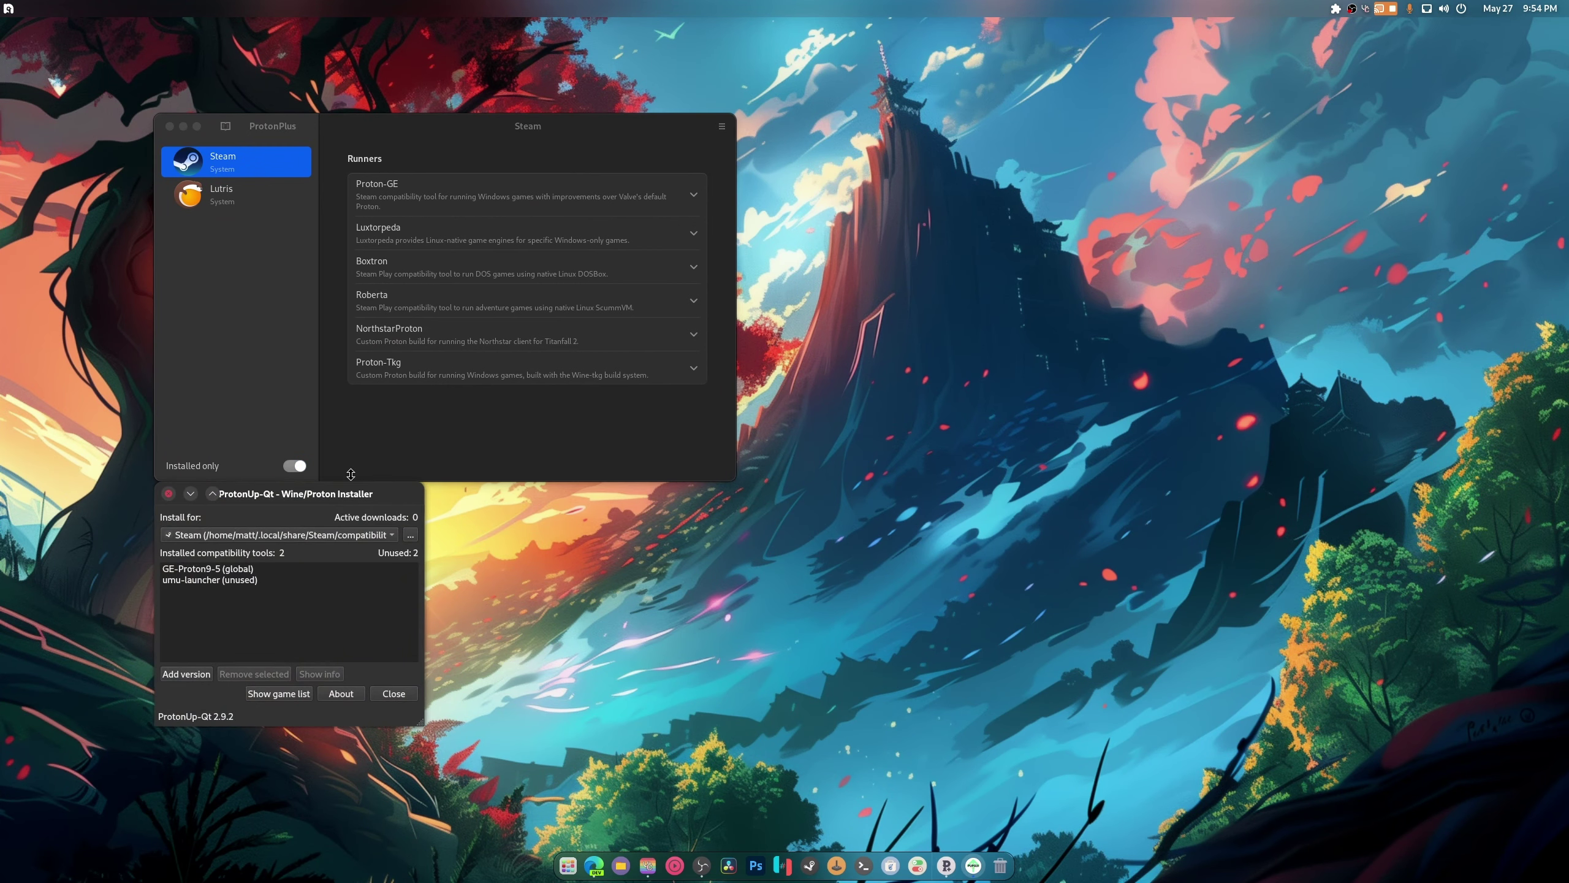
drag(351, 494, 1127, 176)
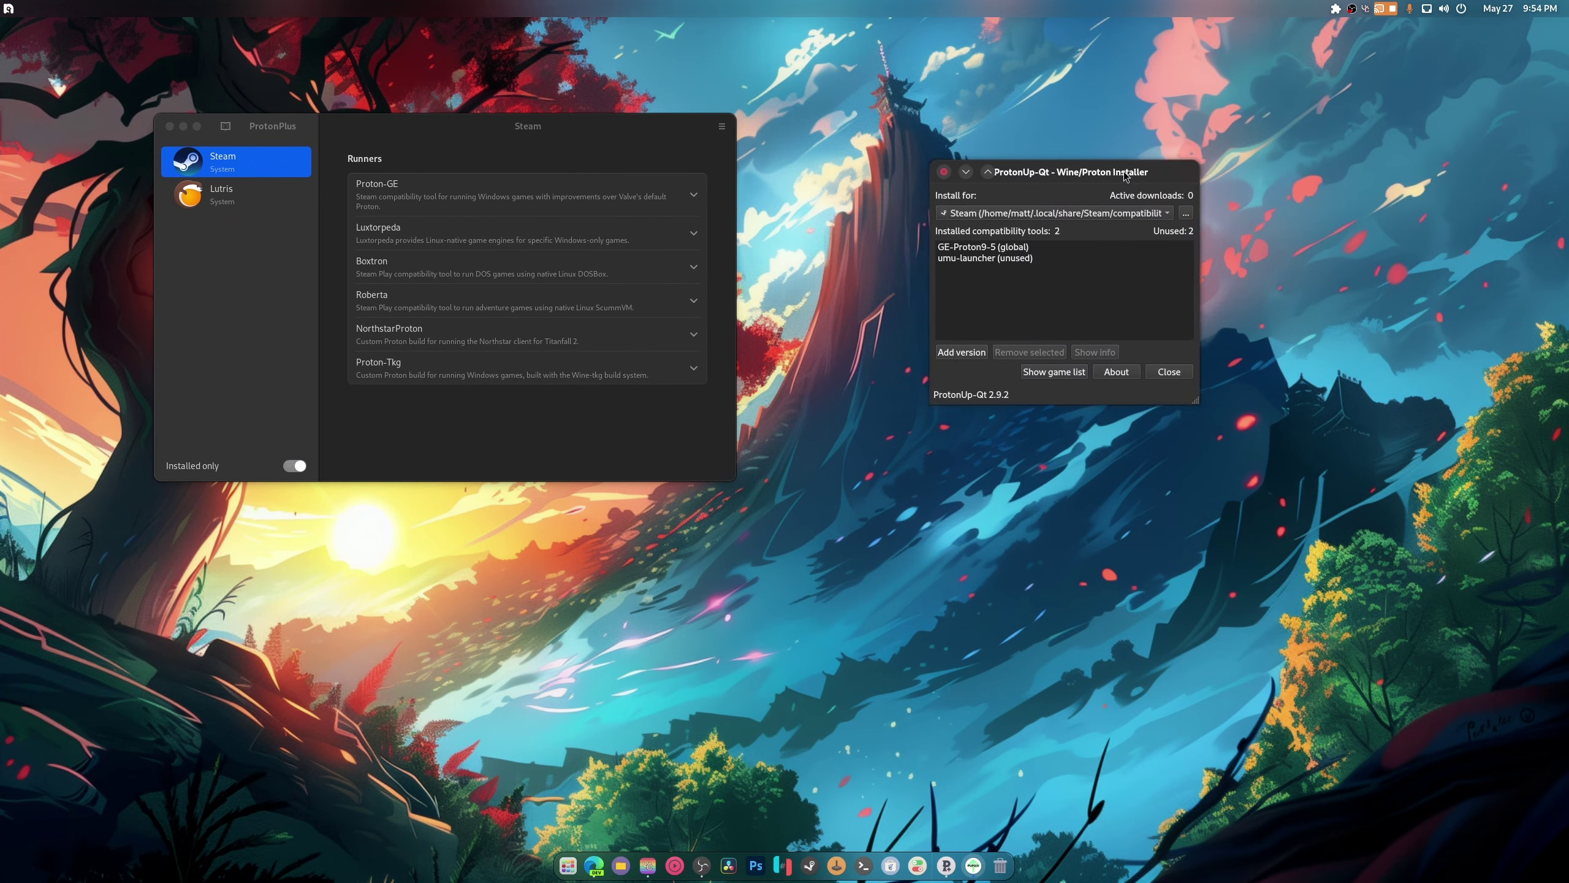
drag(552, 128, 635, 161)
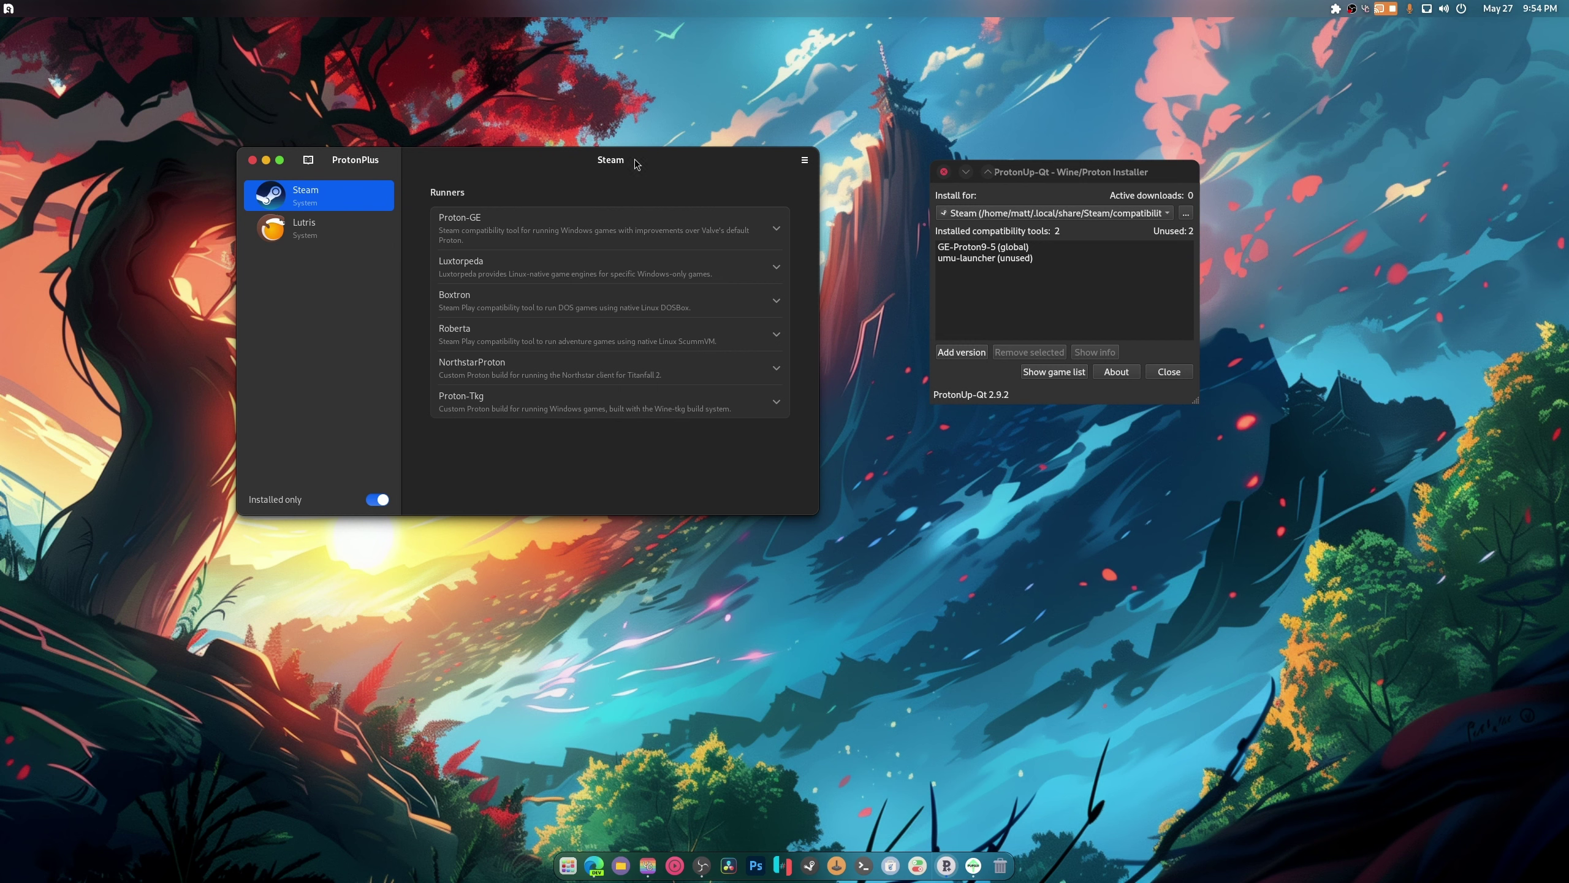
click(307, 160)
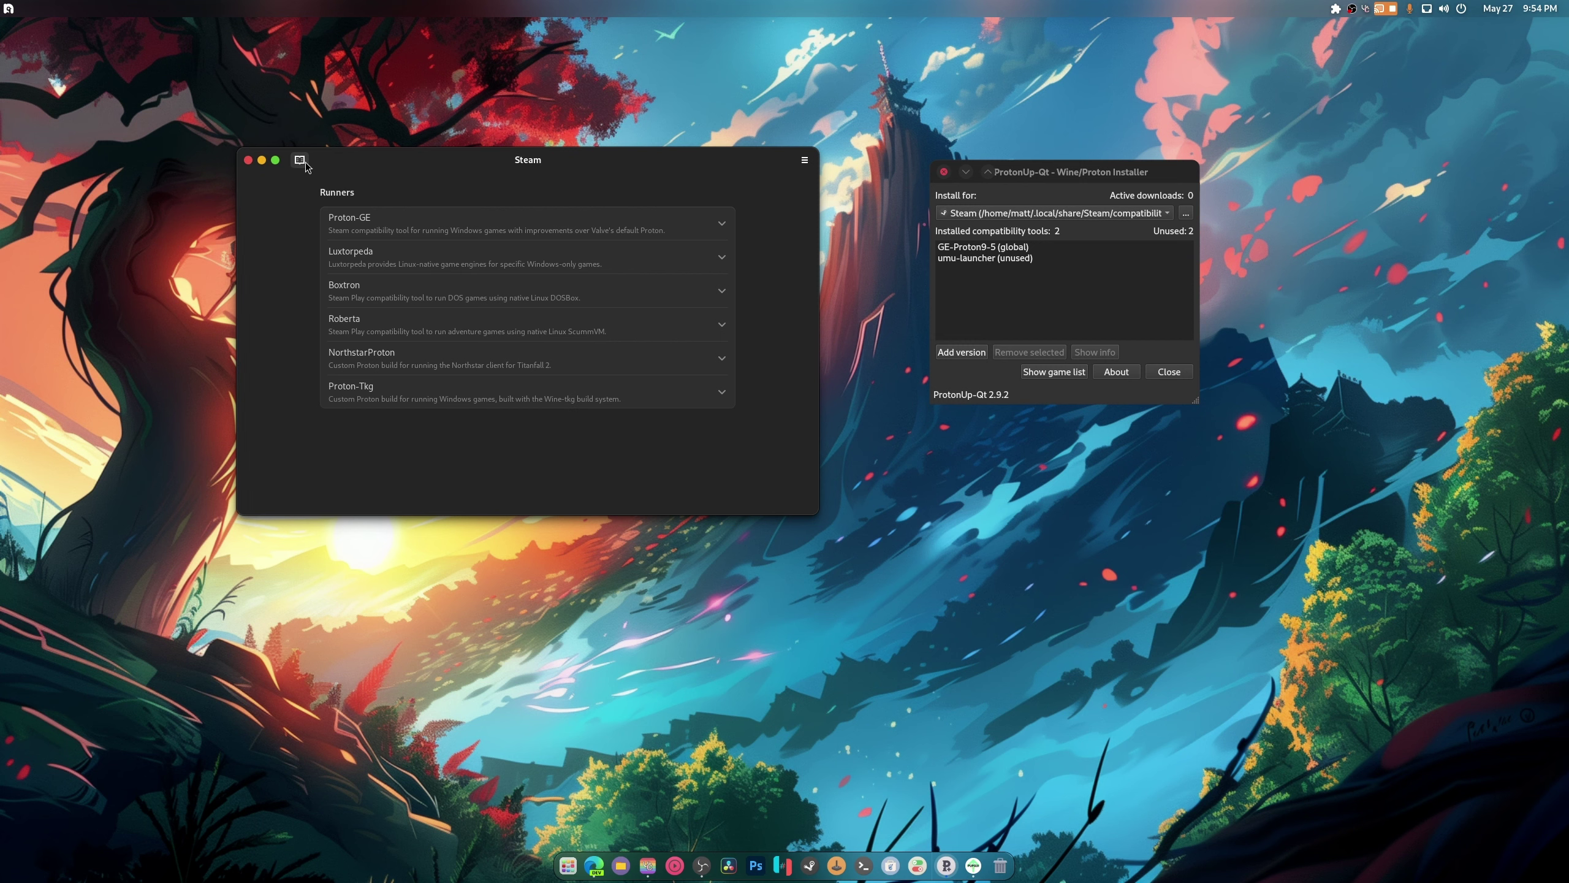
click(301, 160)
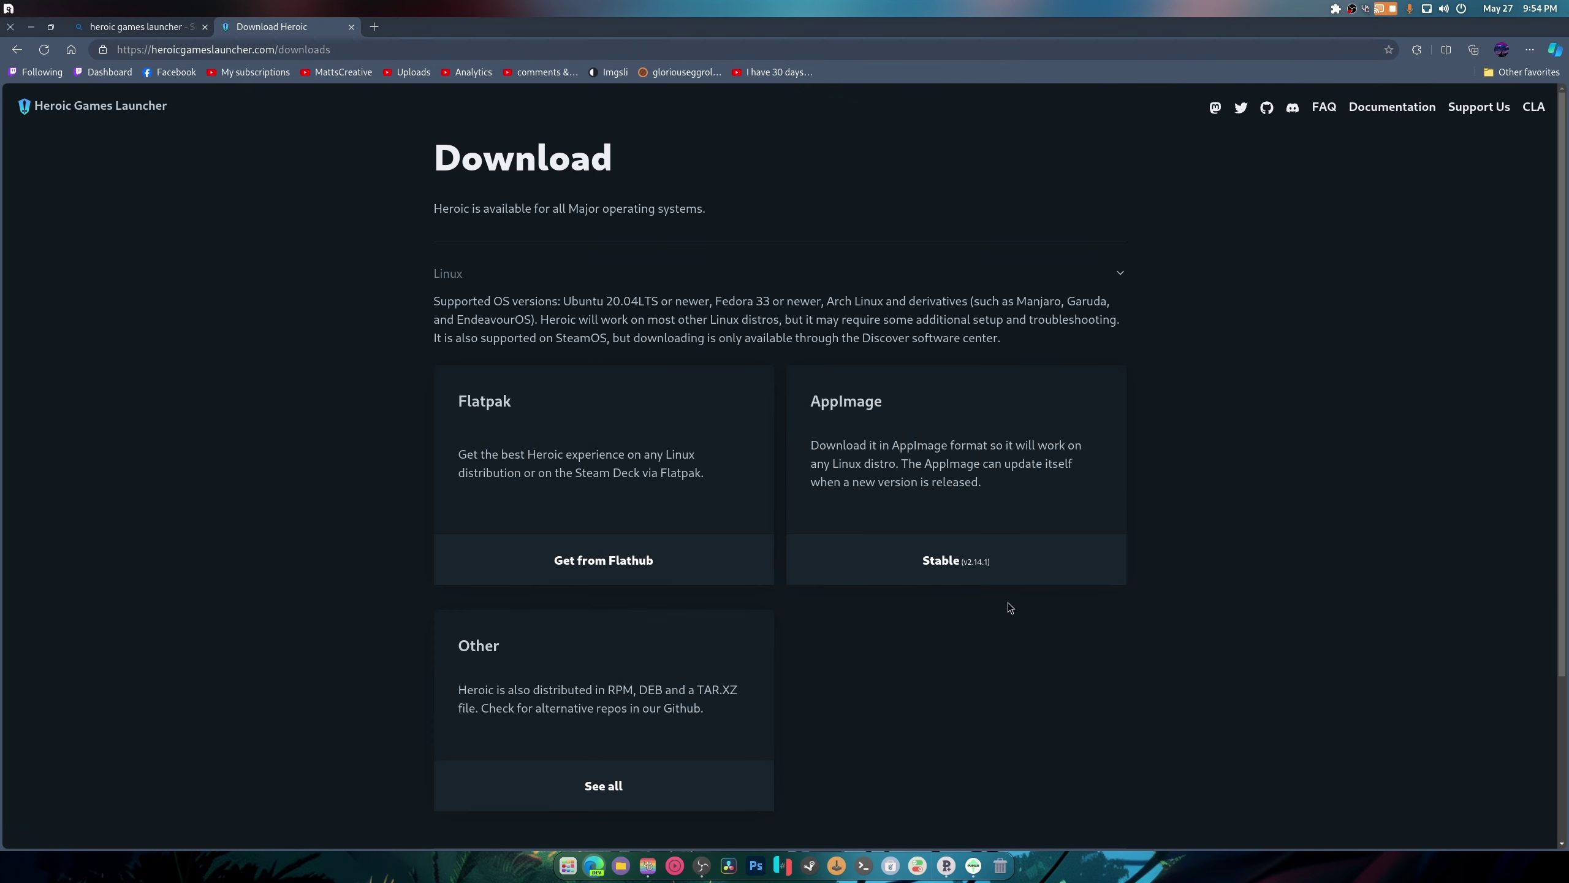
Download heroic-2.14.1.x86_64.rpm from the Heroic v2.14.1 GitHub release.
click(652, 797)
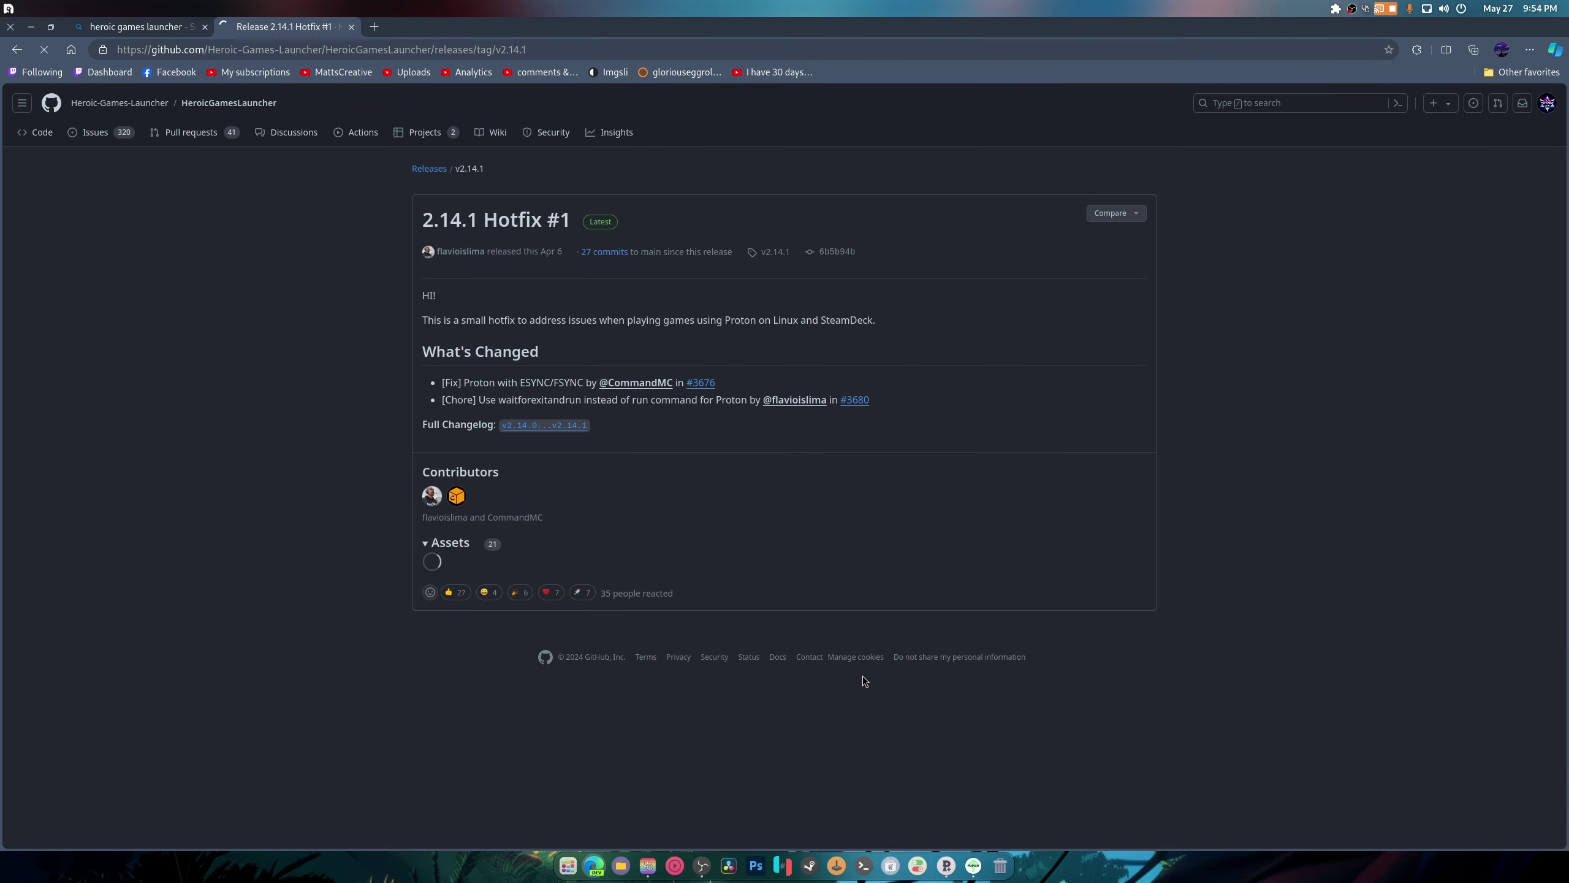
scroll(760, 531, down, 4)
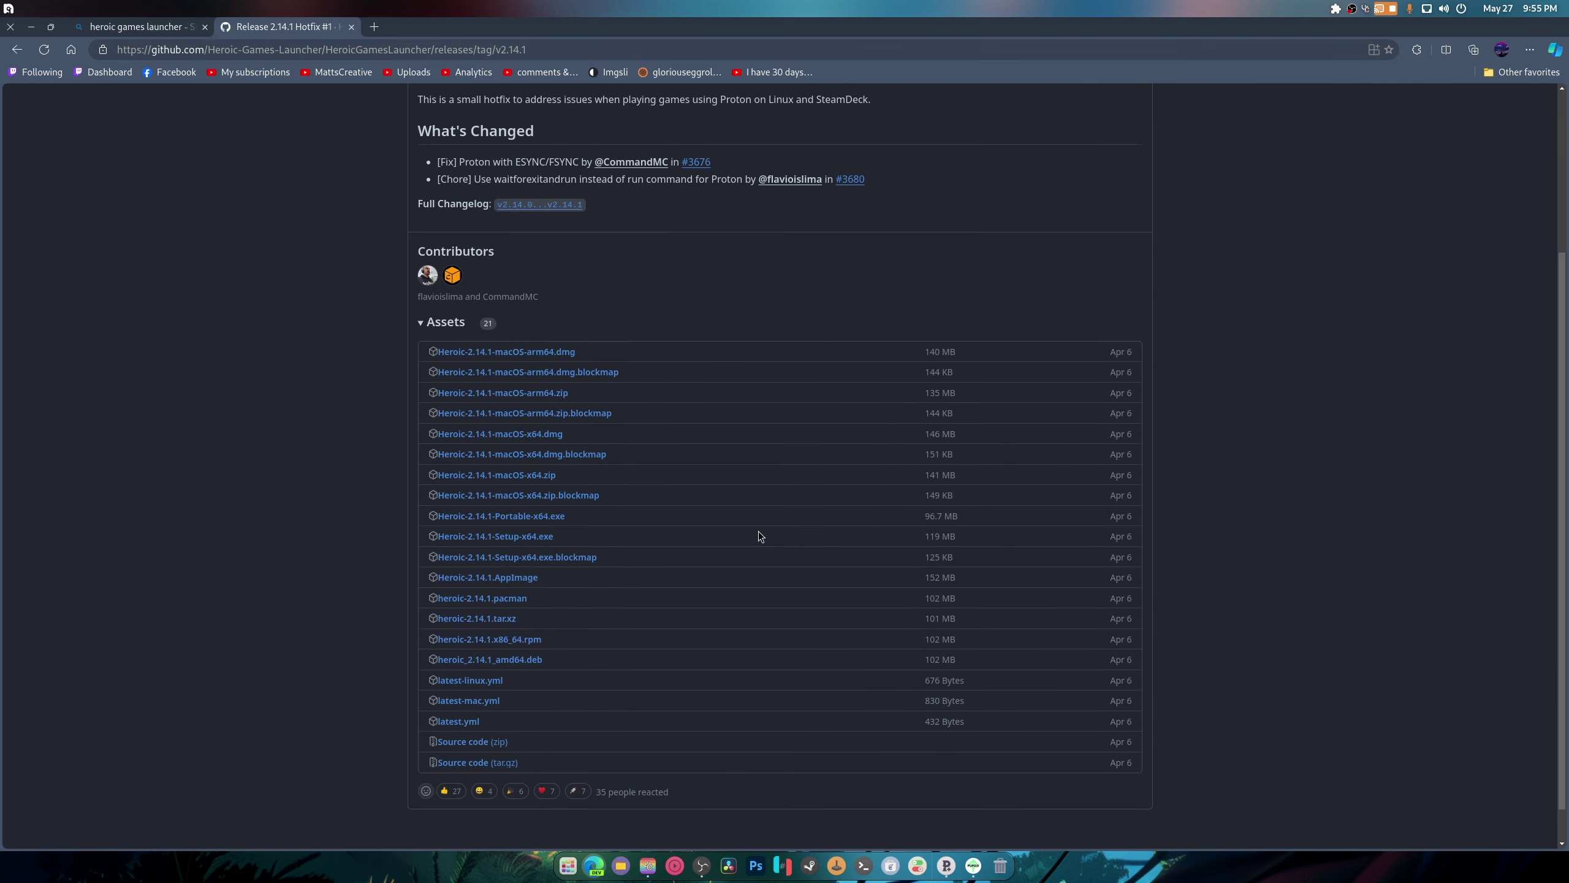
click(525, 640)
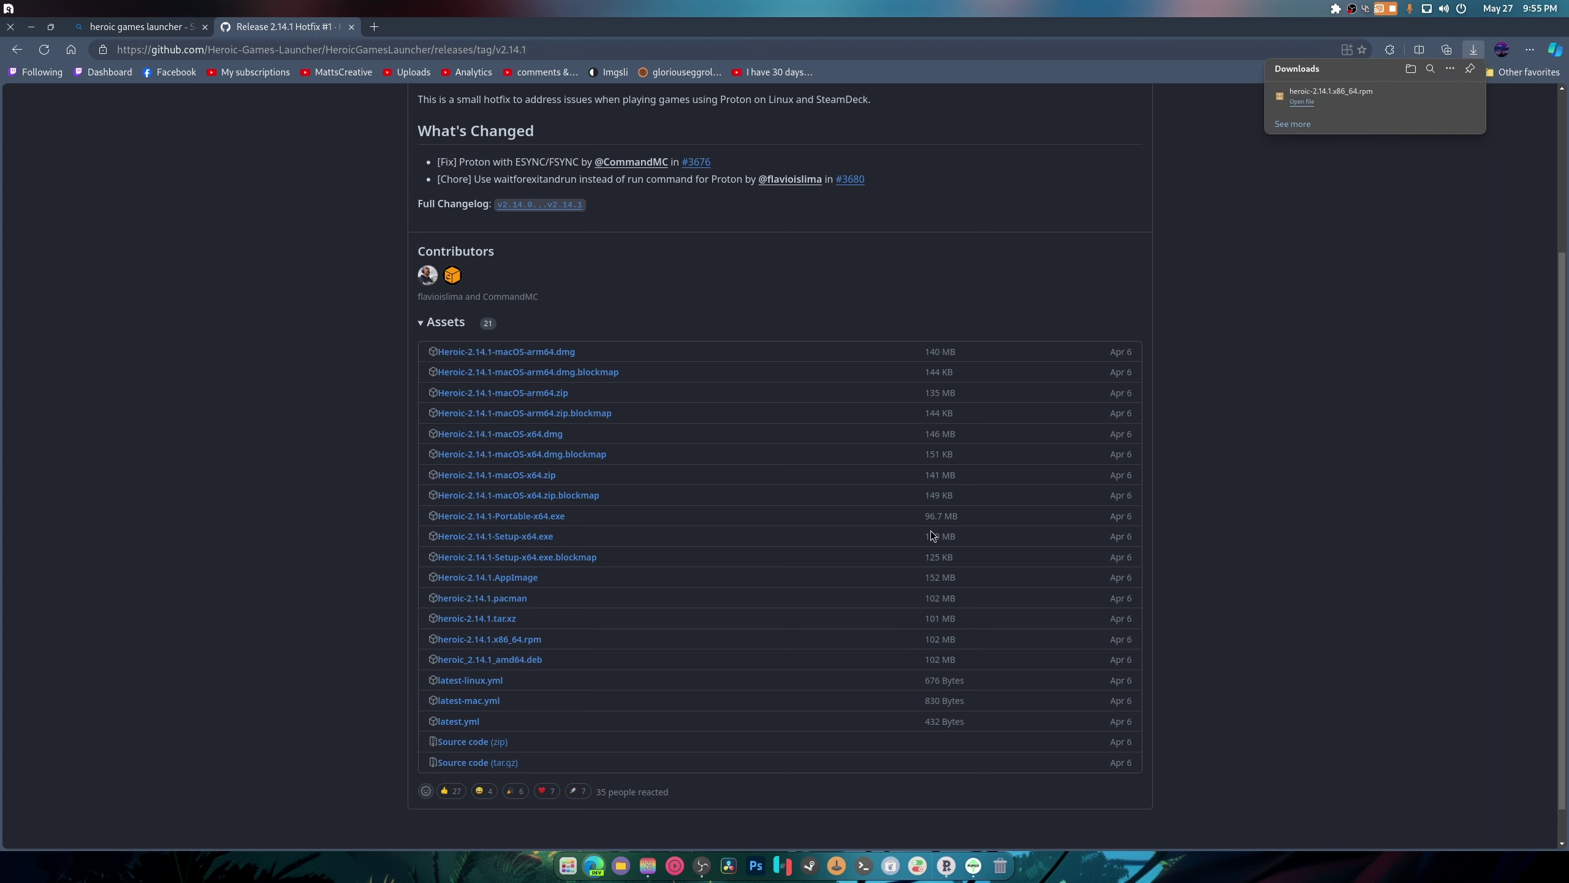
Open GNOME Software and minimize the browser.
click(890, 865)
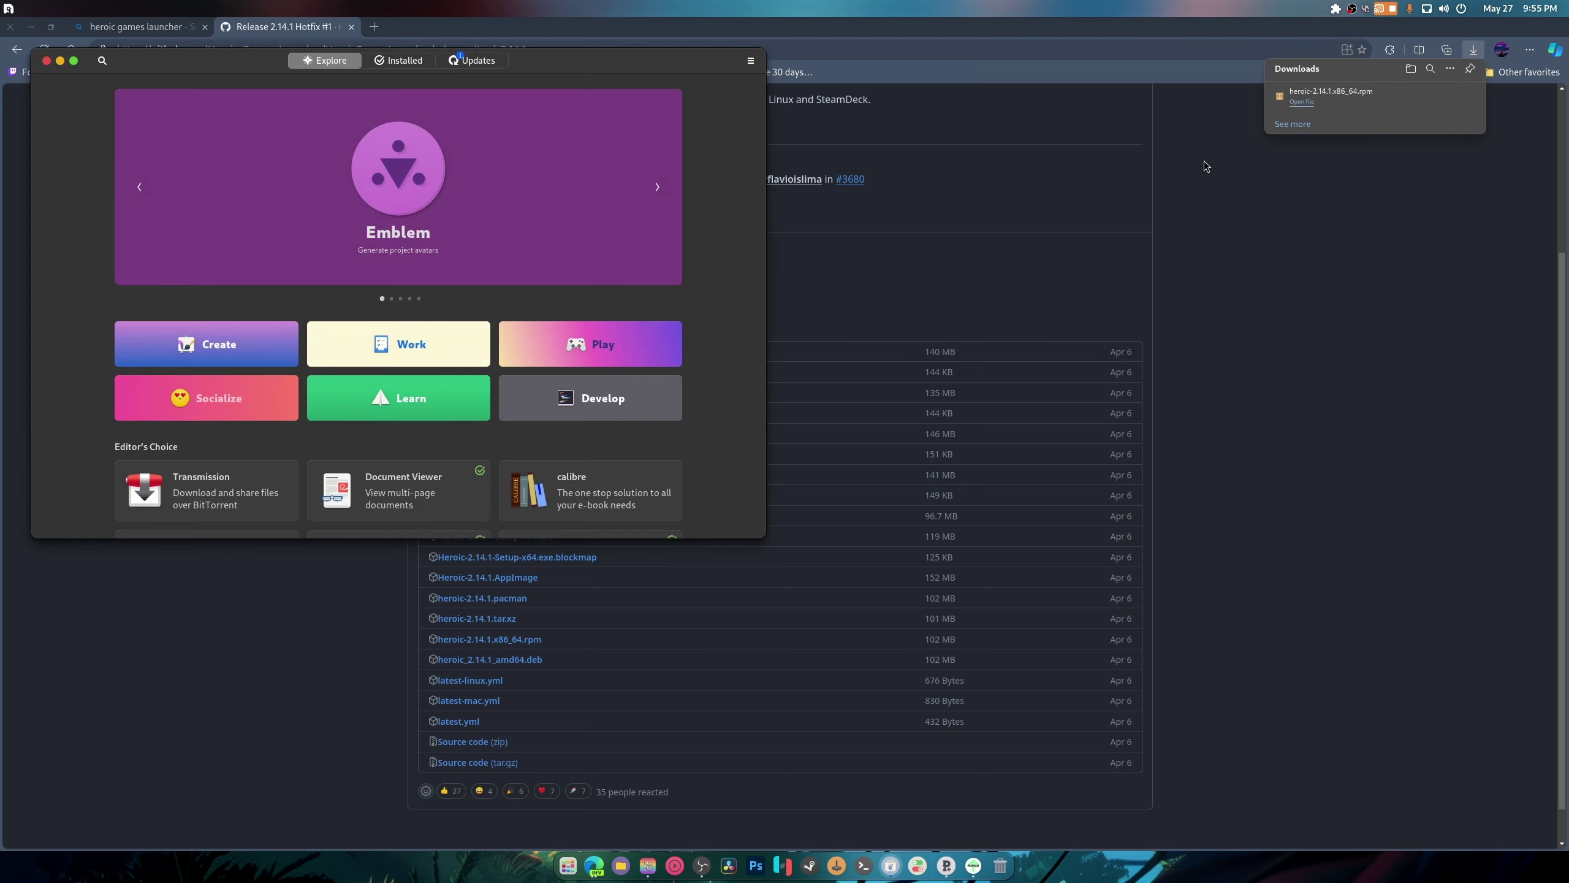
click(1331, 93)
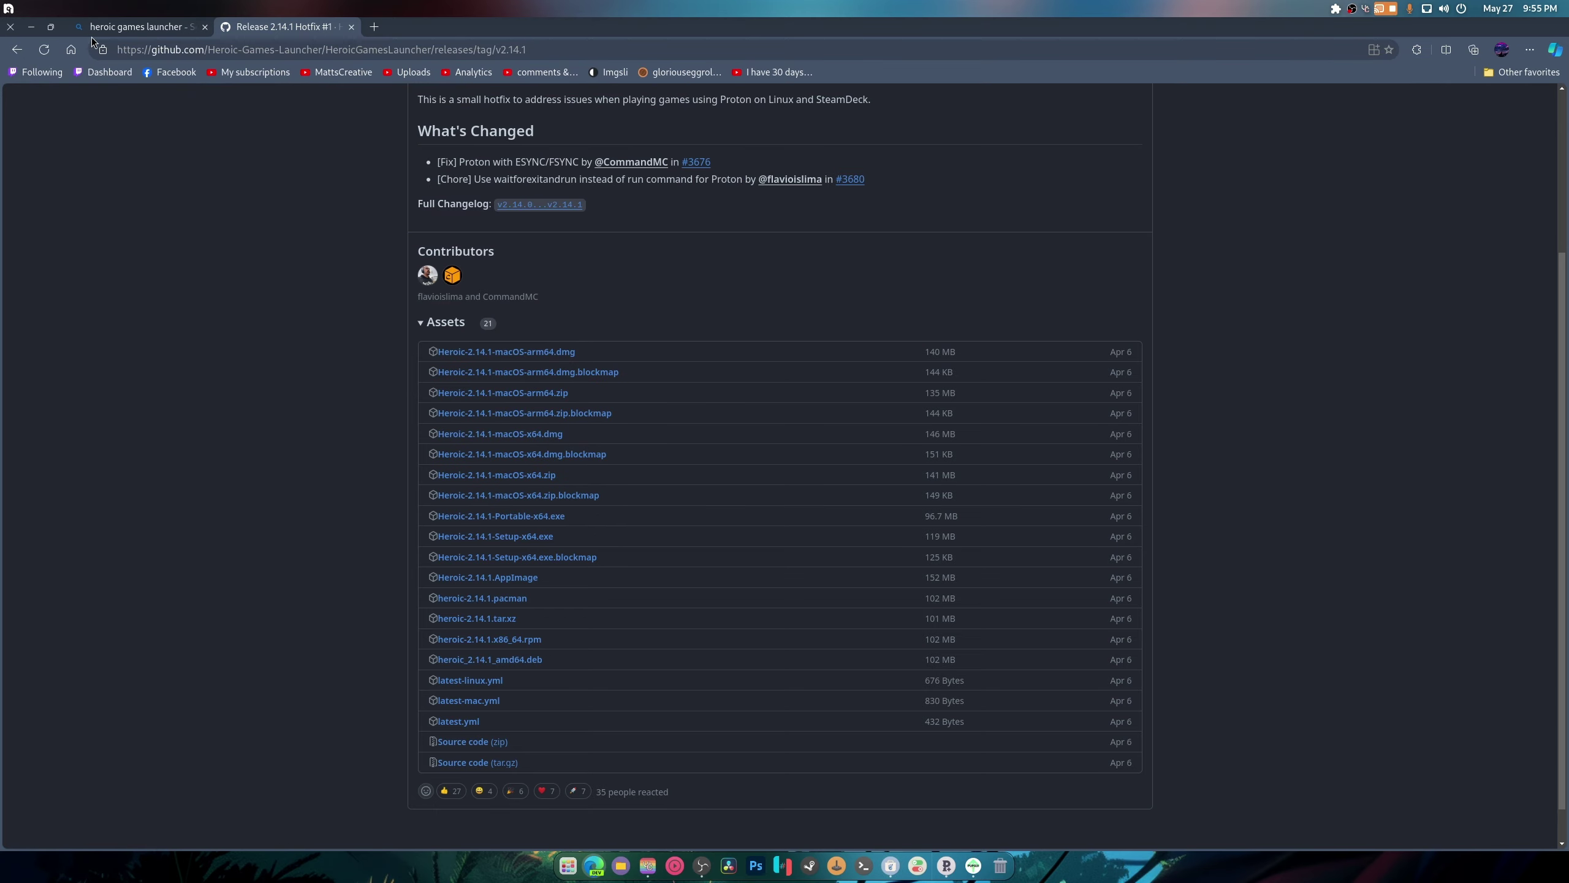
click(31, 28)
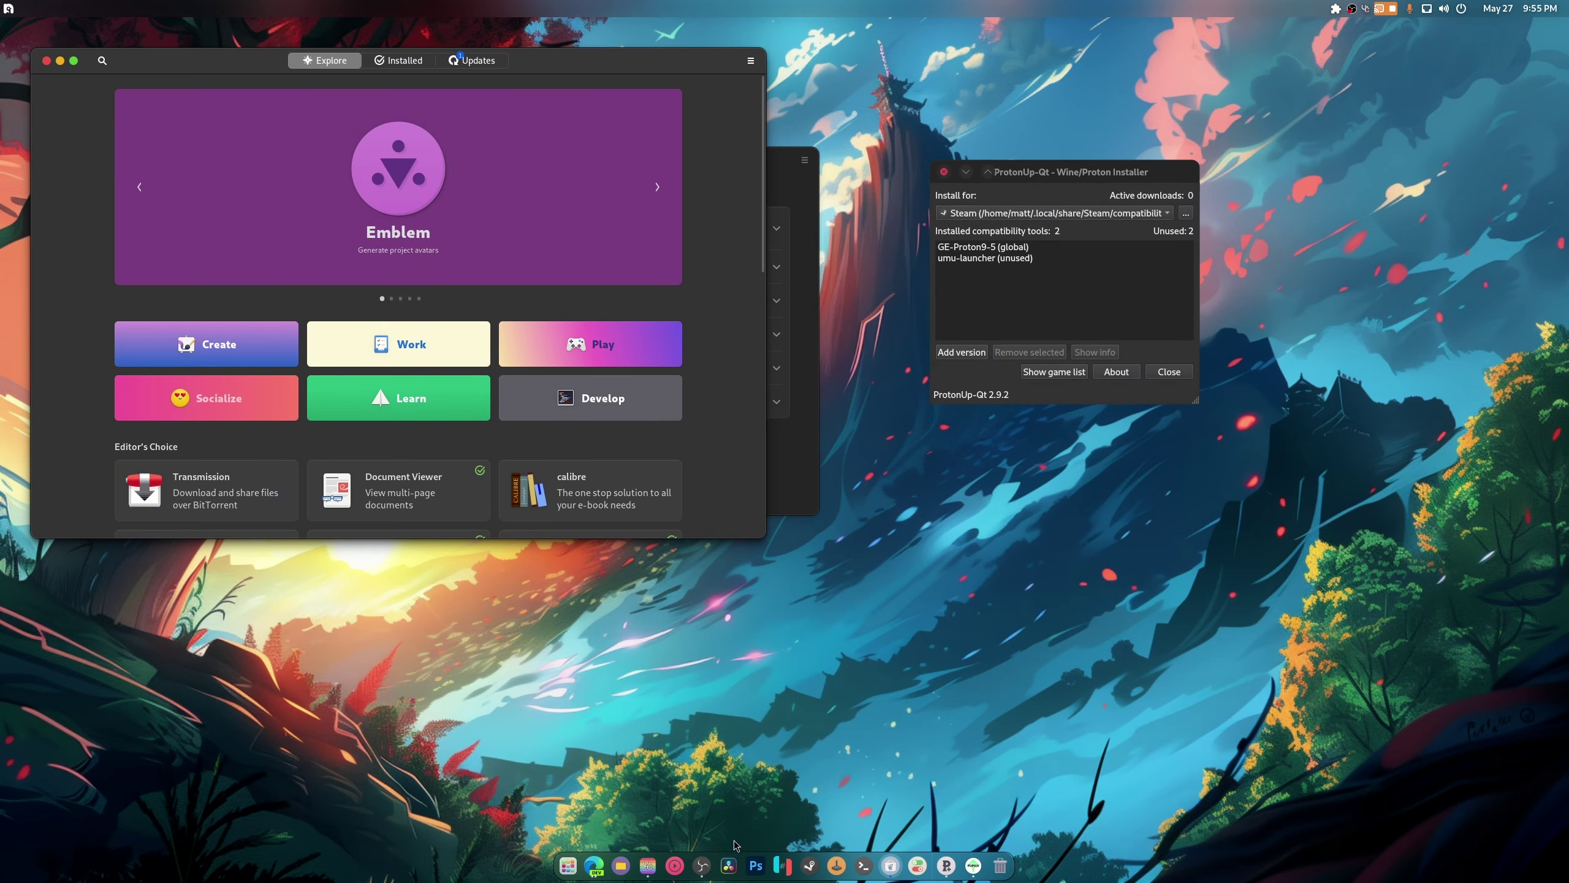
Install the downloaded heroic RPM with Software Install, authorise with the password, and launch Heroic.
click(621, 866)
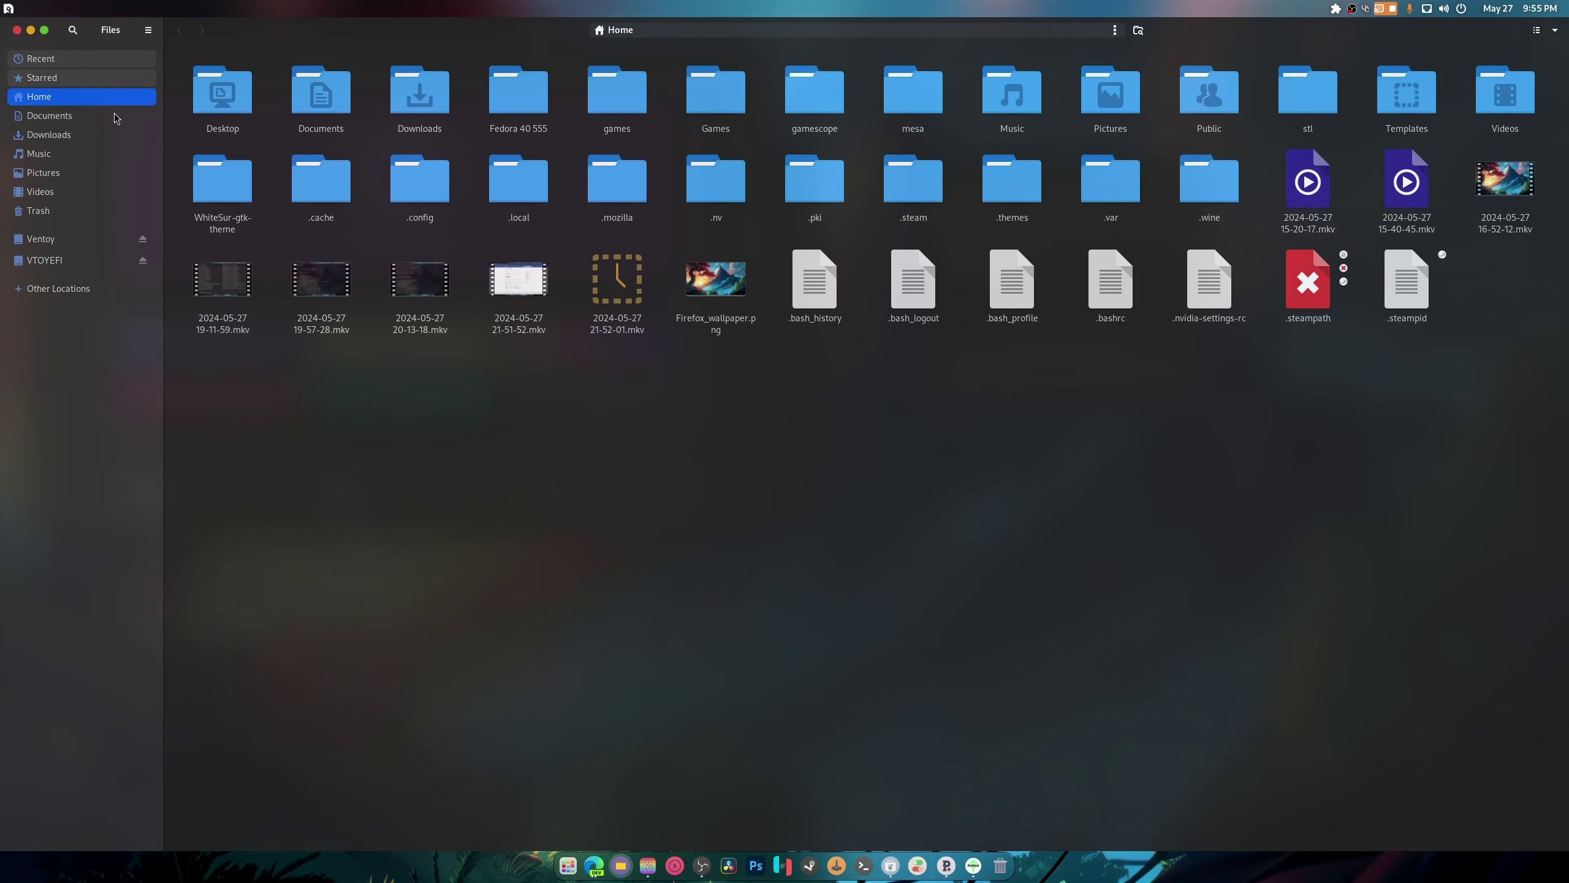
click(49, 134)
right_click(582, 89)
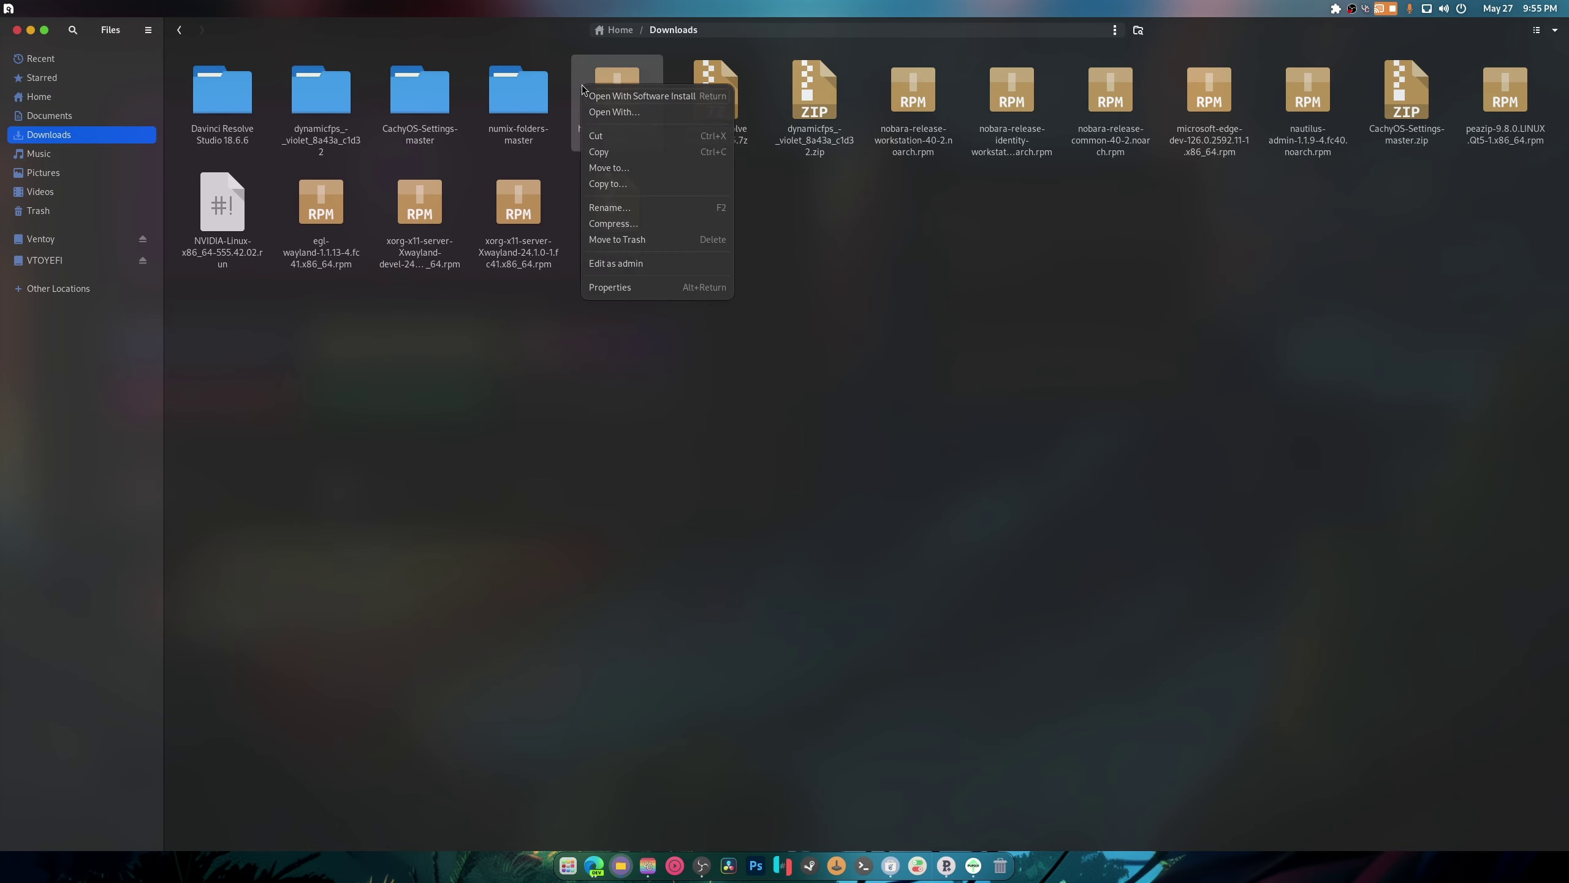
click(596, 96)
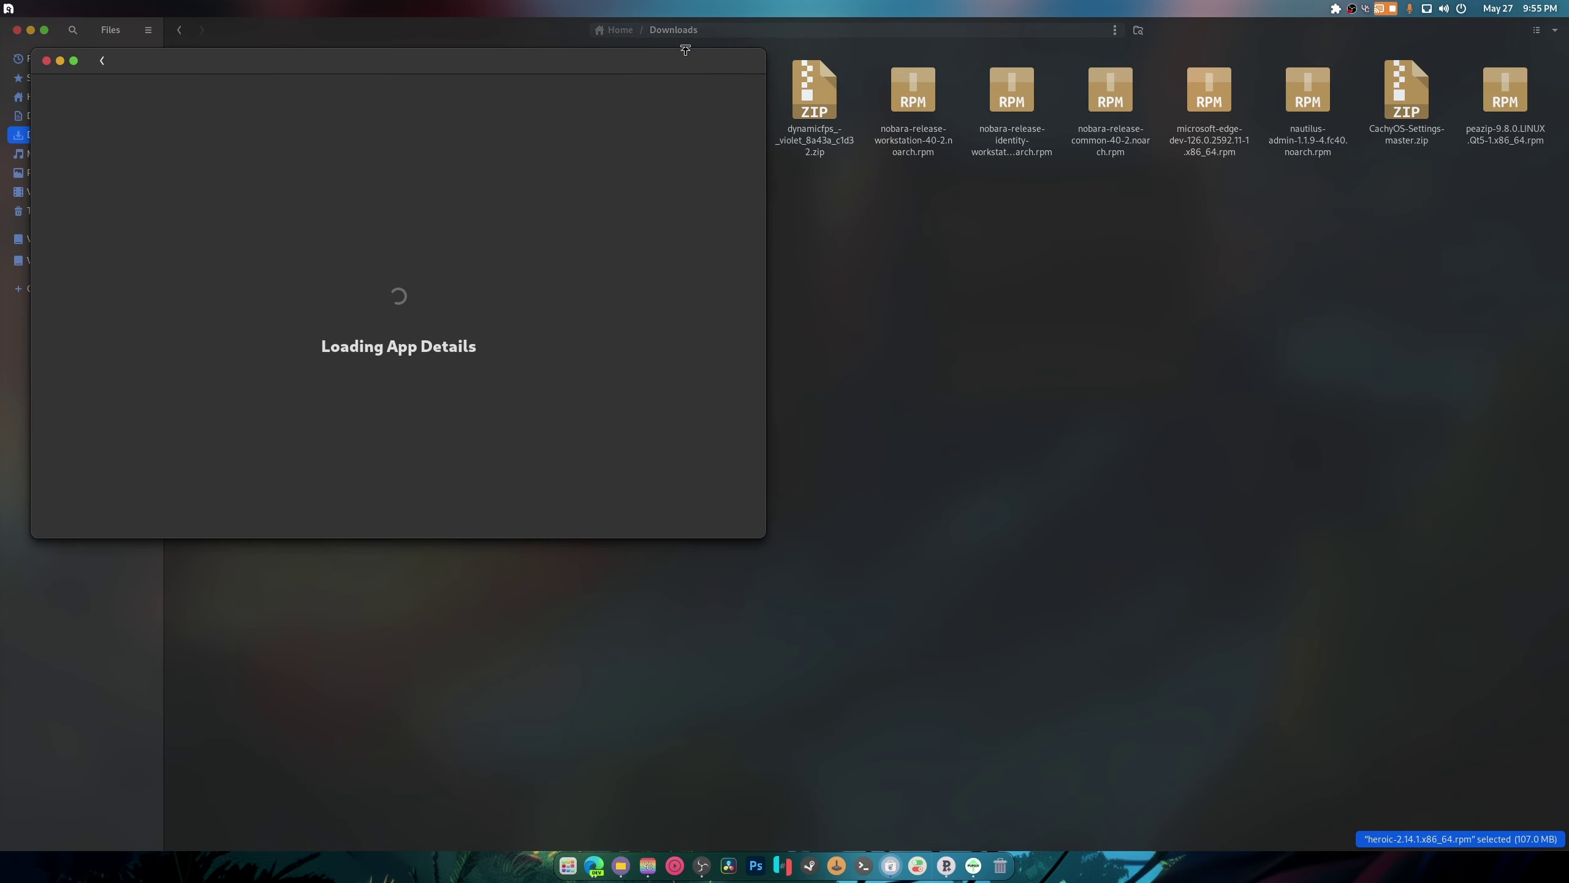
drag(485, 70, 942, 243)
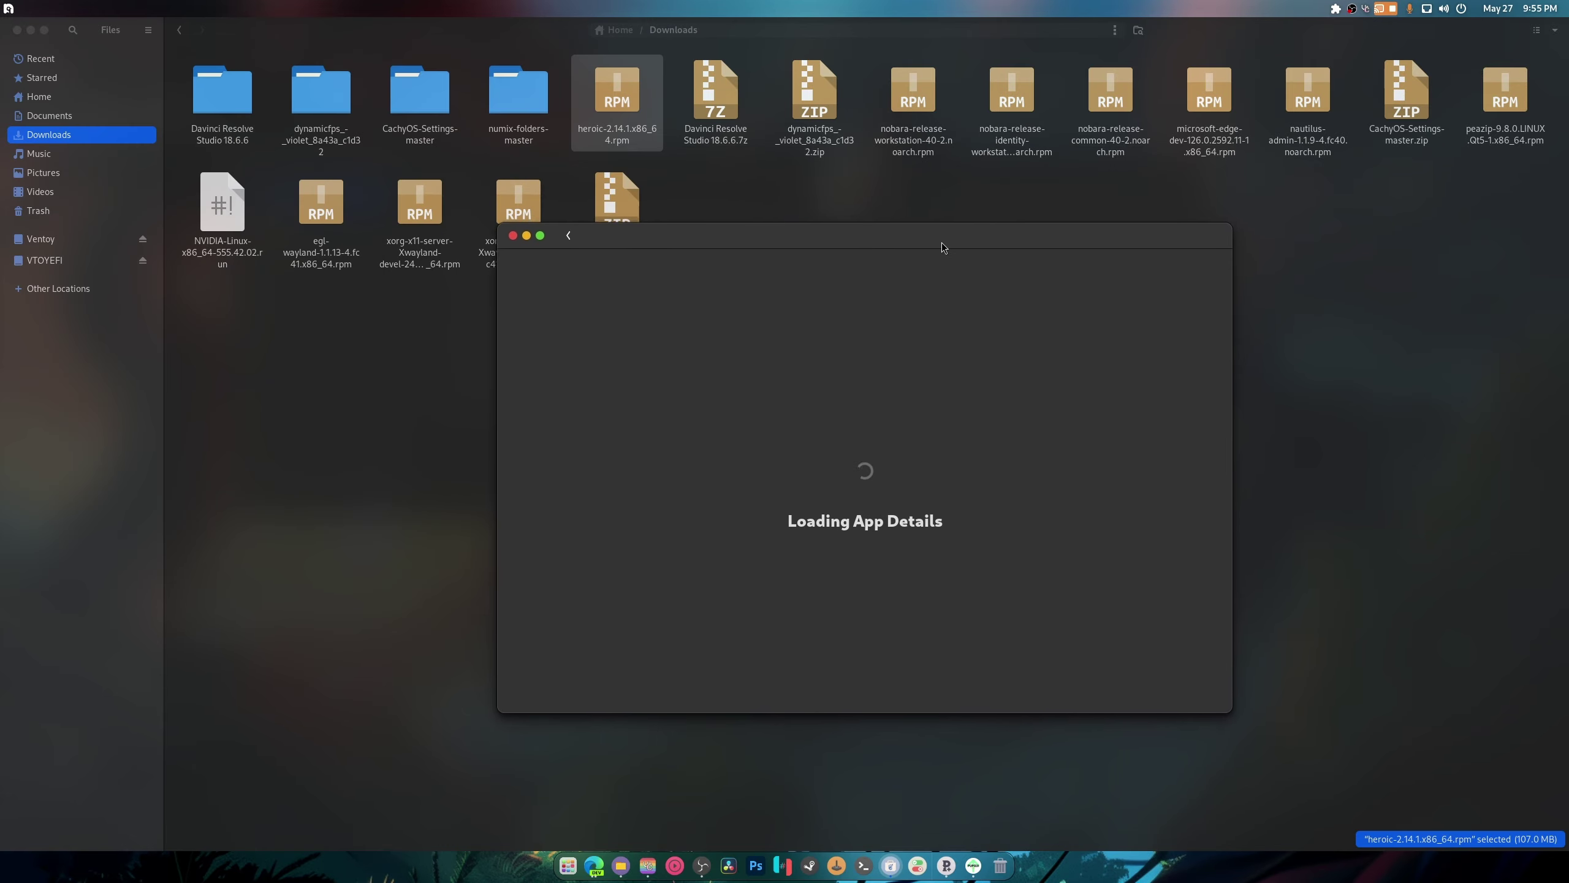
click(1090, 307)
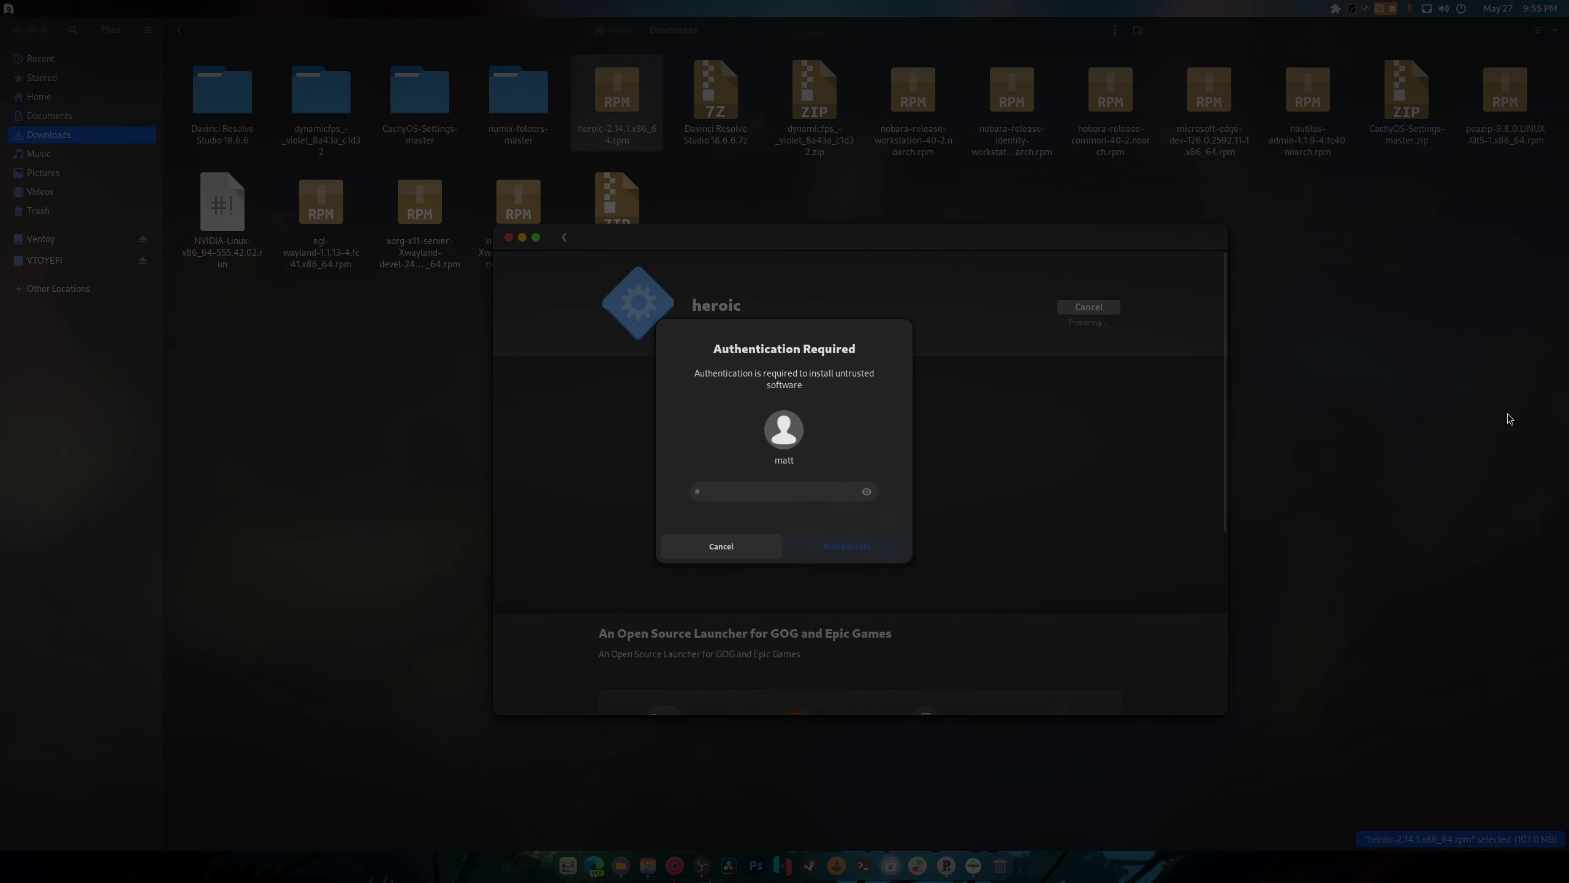
key(Return)
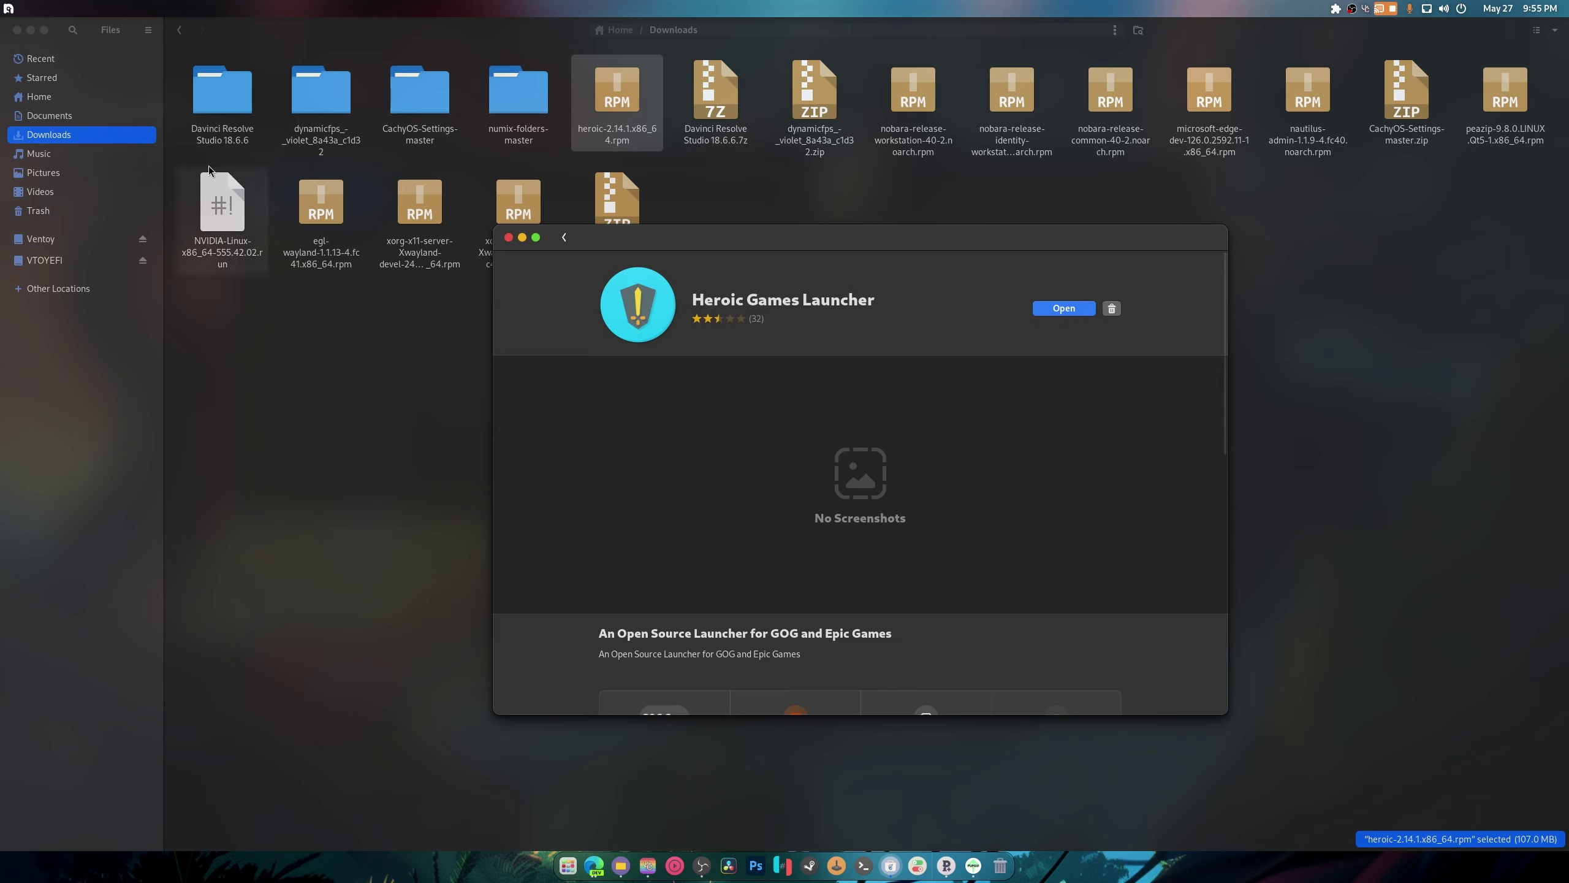
click(1064, 307)
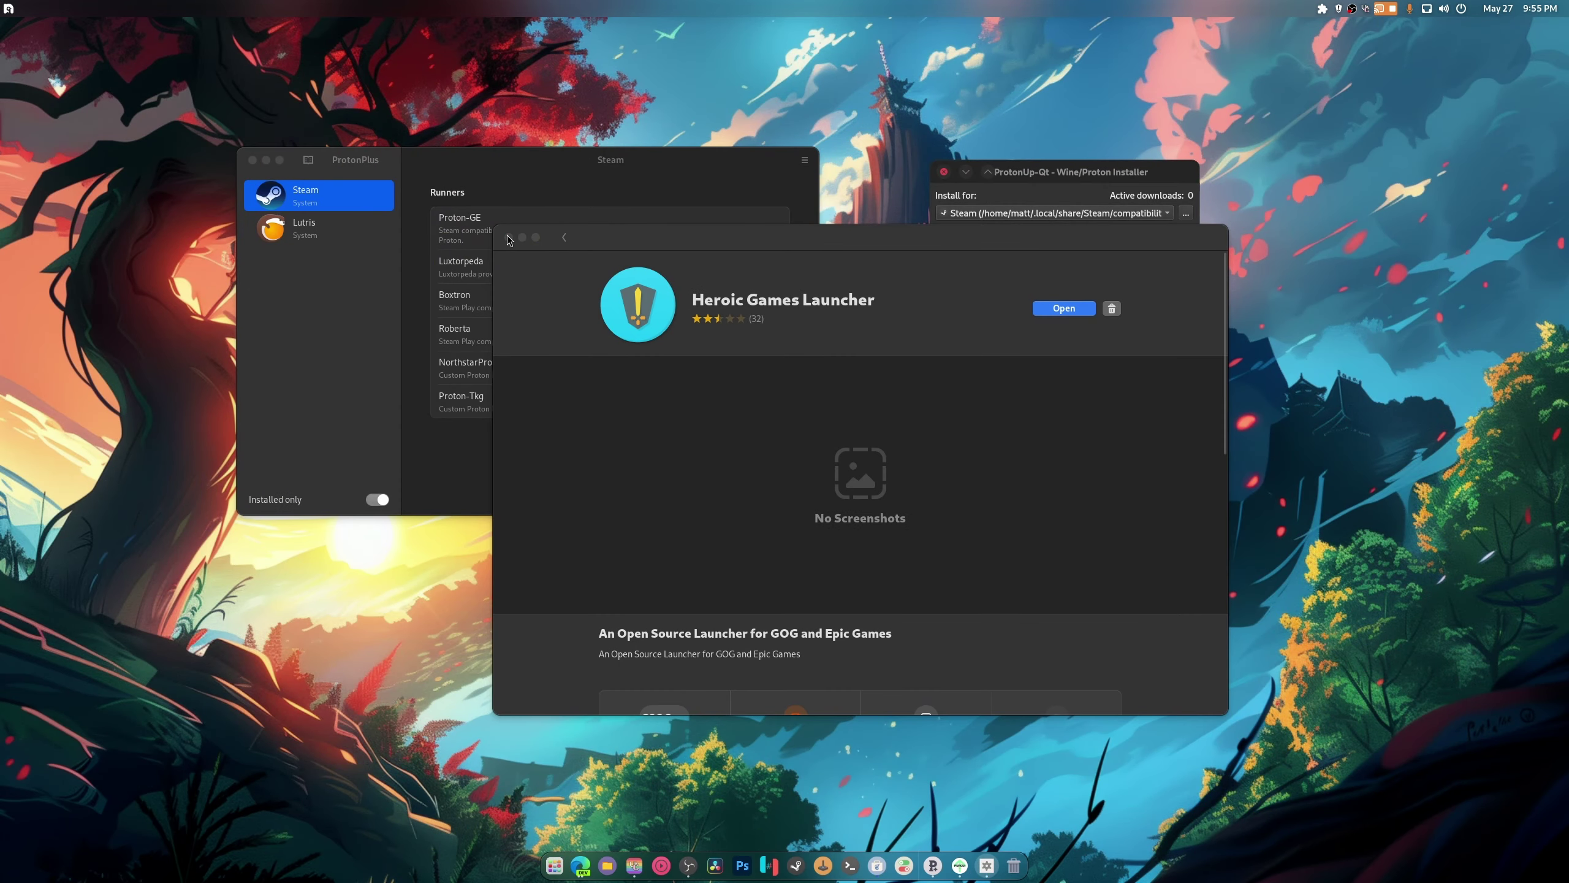
Close the Software window, ProtonPlus and ProtonUp-Qt, leaving Heroic running.
click(509, 238)
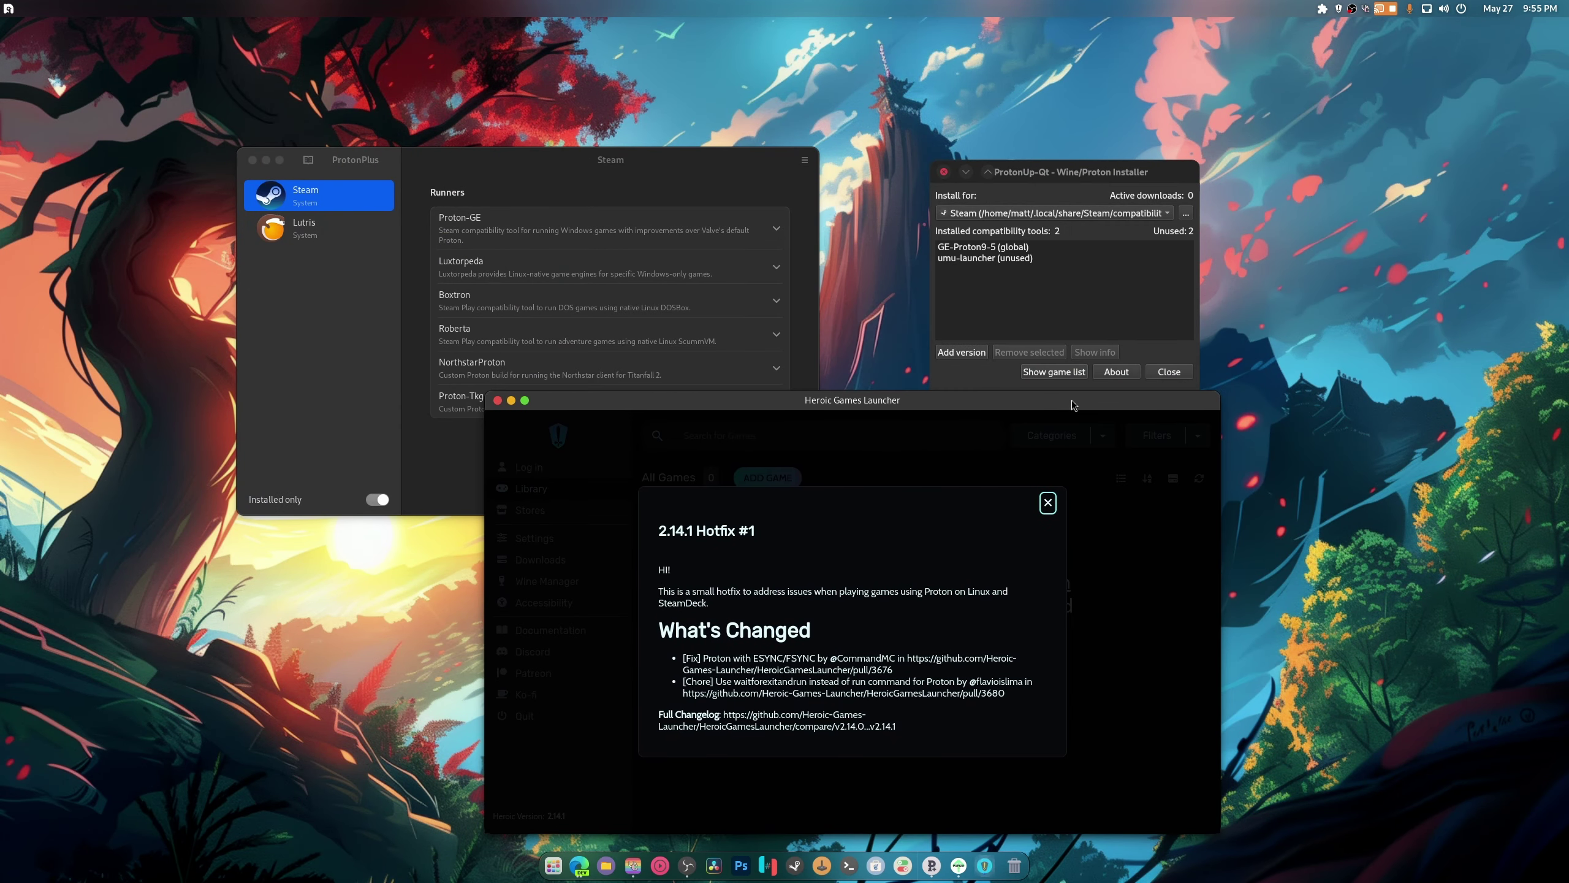
drag(1071, 405, 1013, 341)
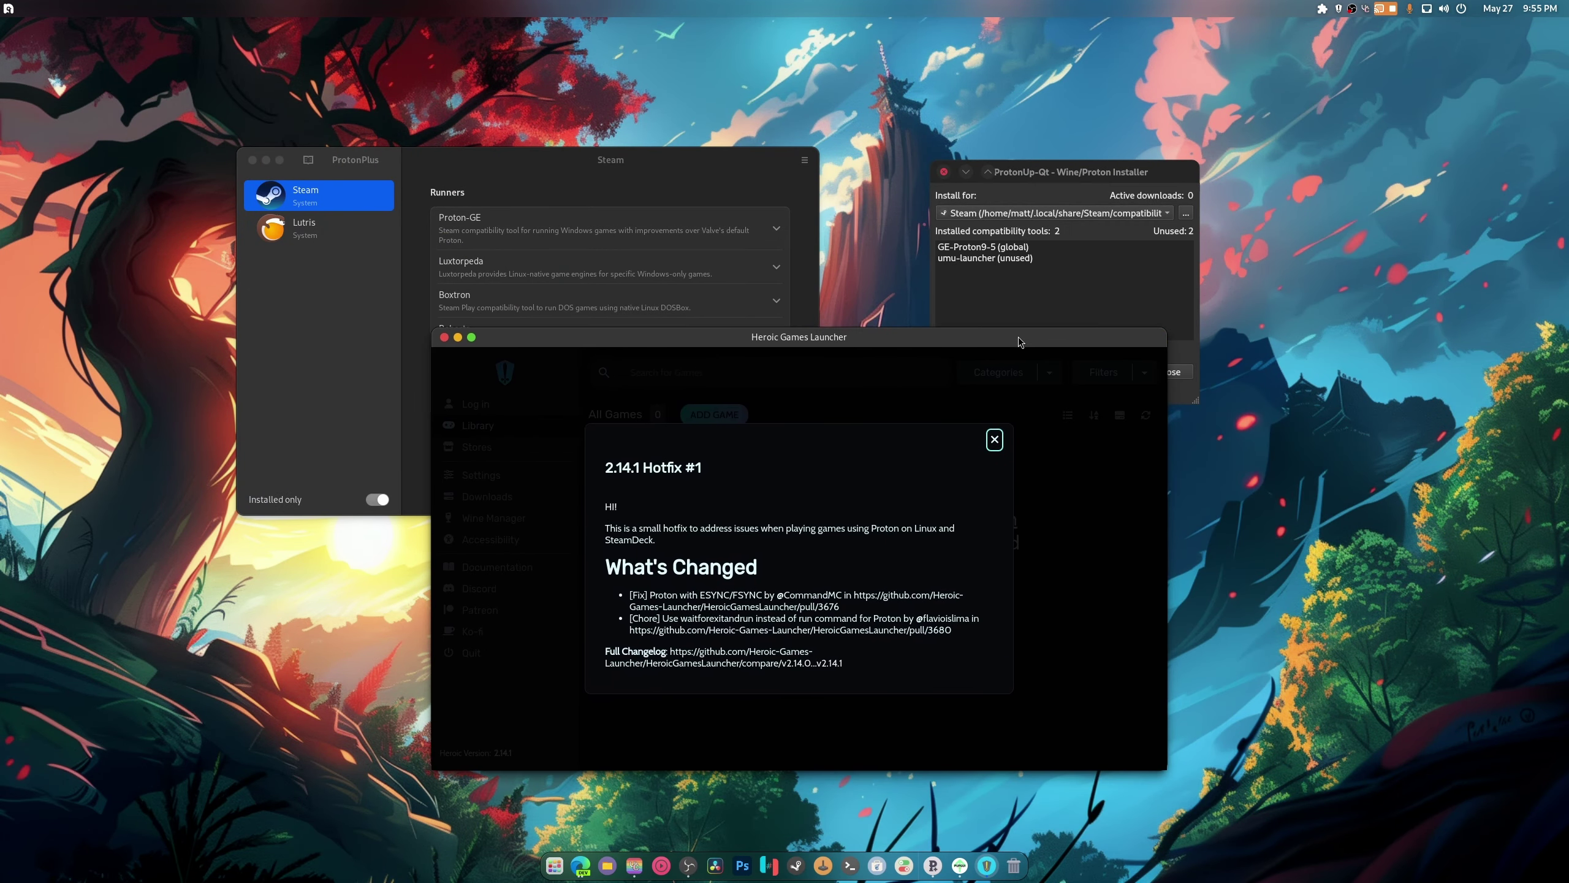
drag(398, 165, 385, 94)
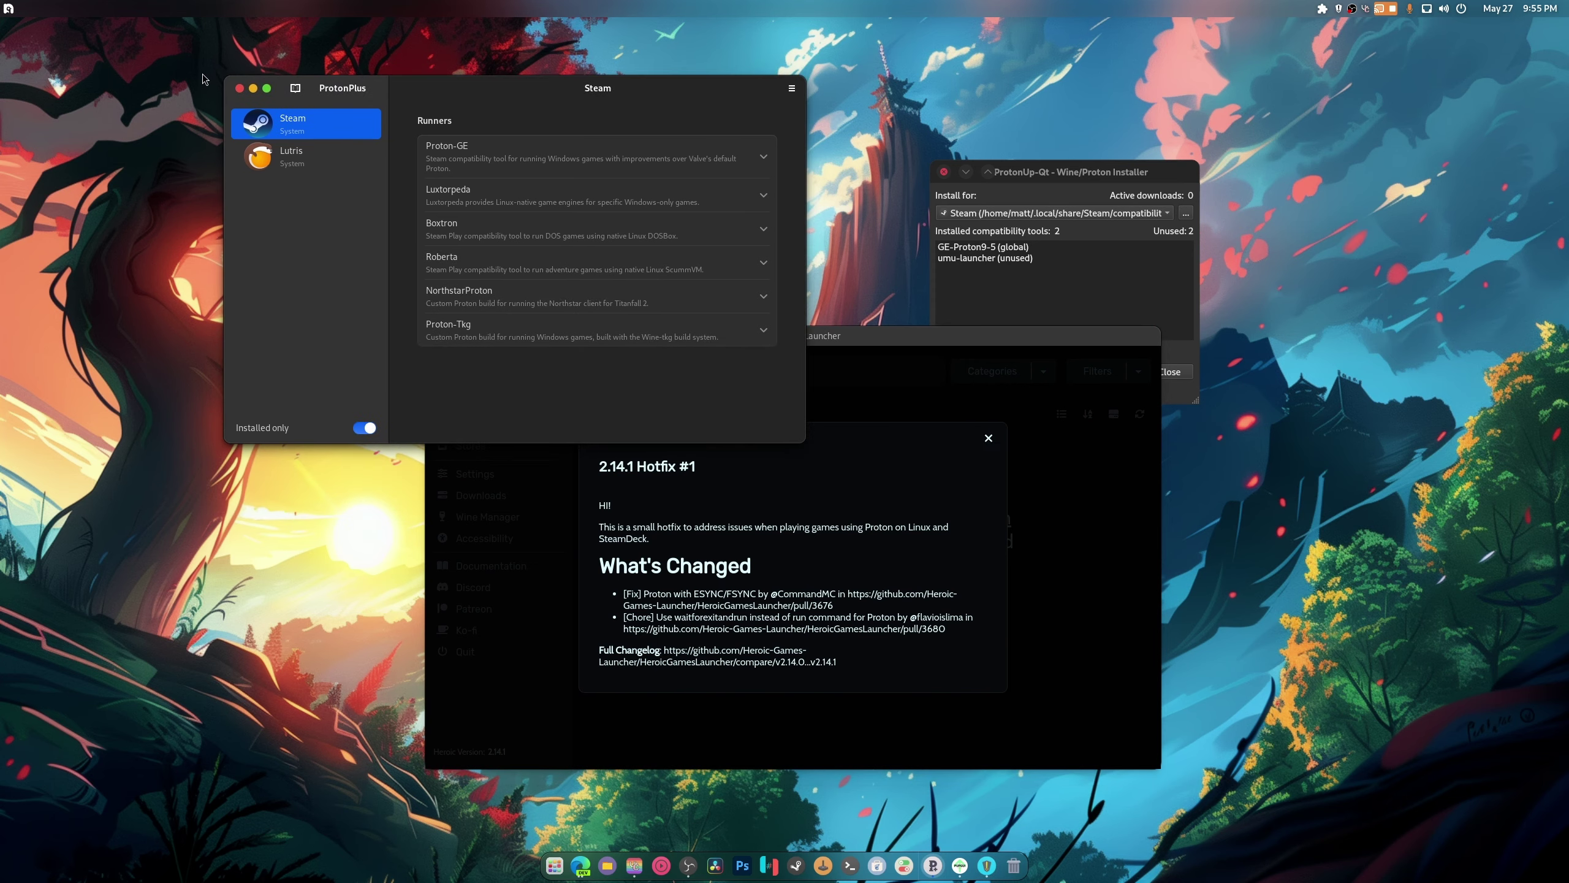
click(239, 88)
click(944, 172)
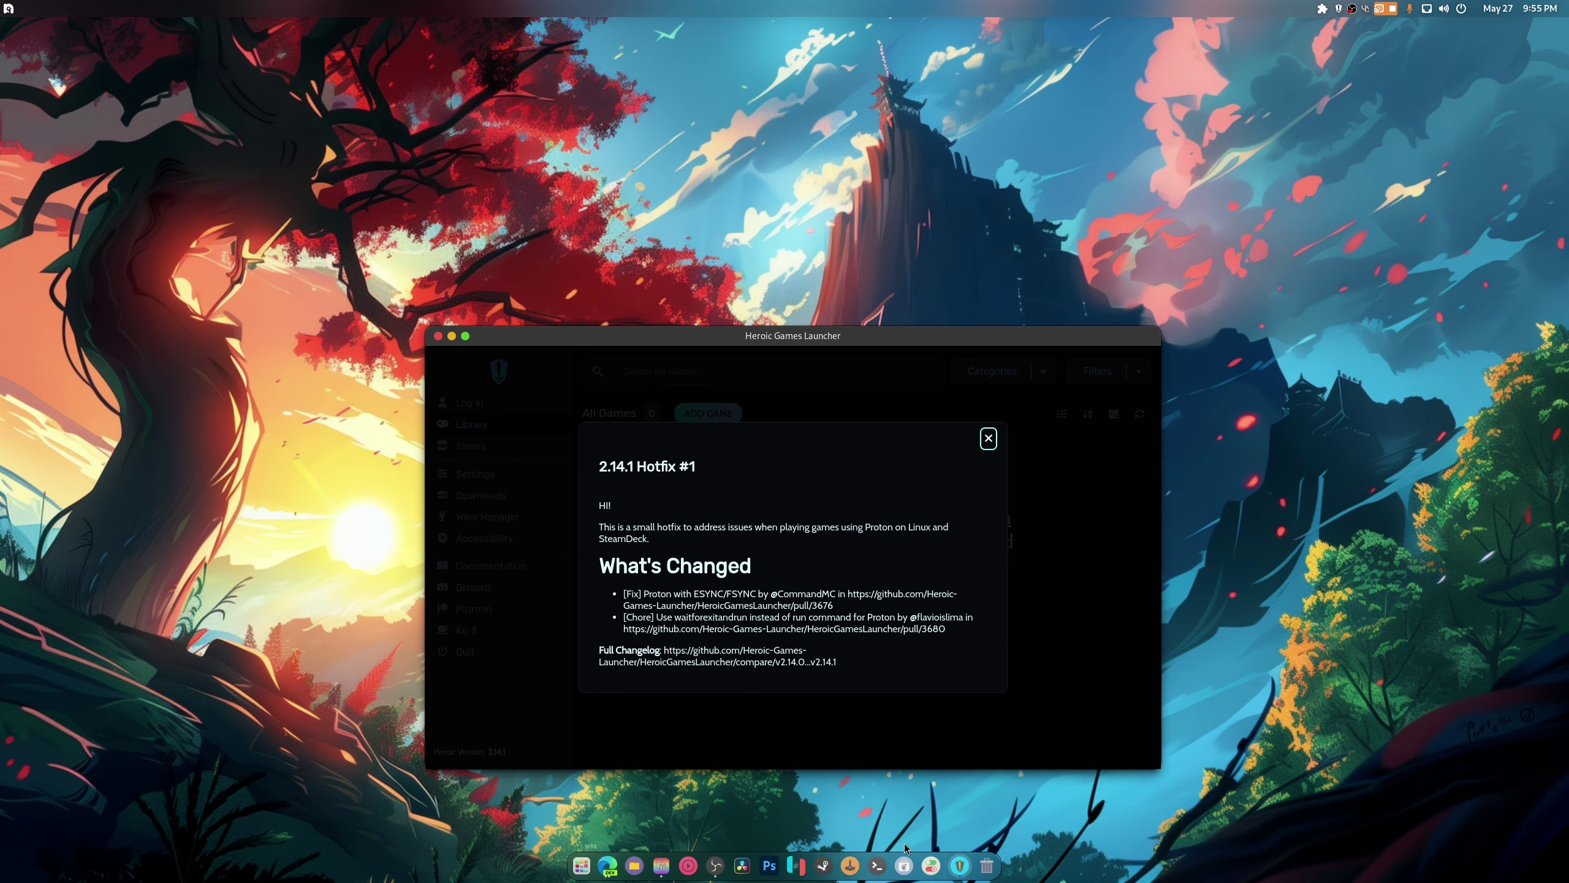
Relaunch ProtonPlus from the application overview.
click(581, 865)
scroll(863, 529, down, 1)
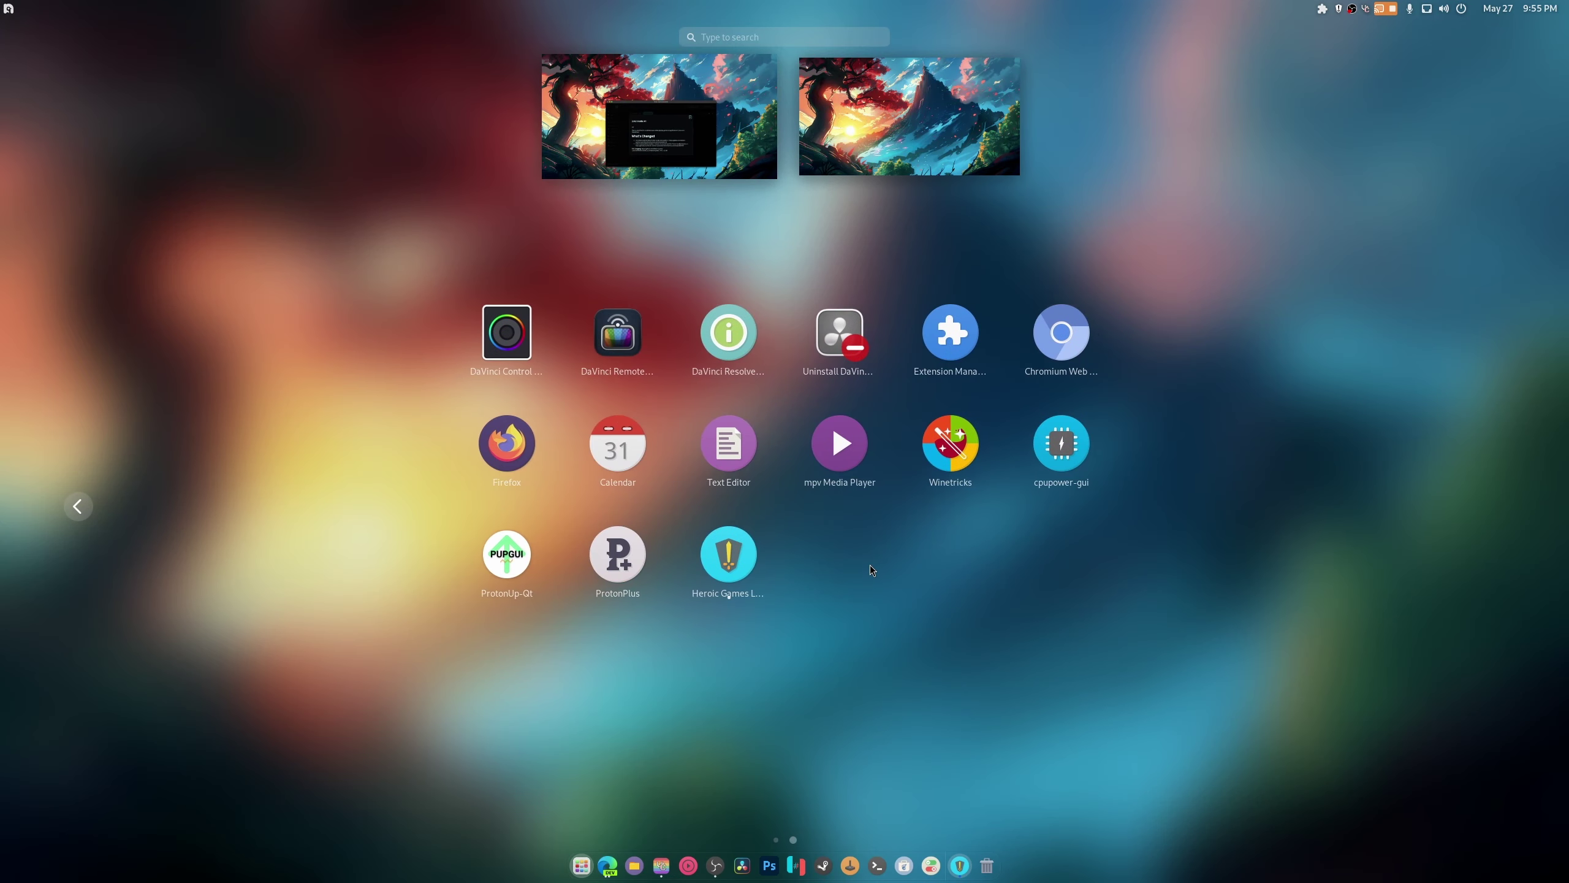
click(708, 574)
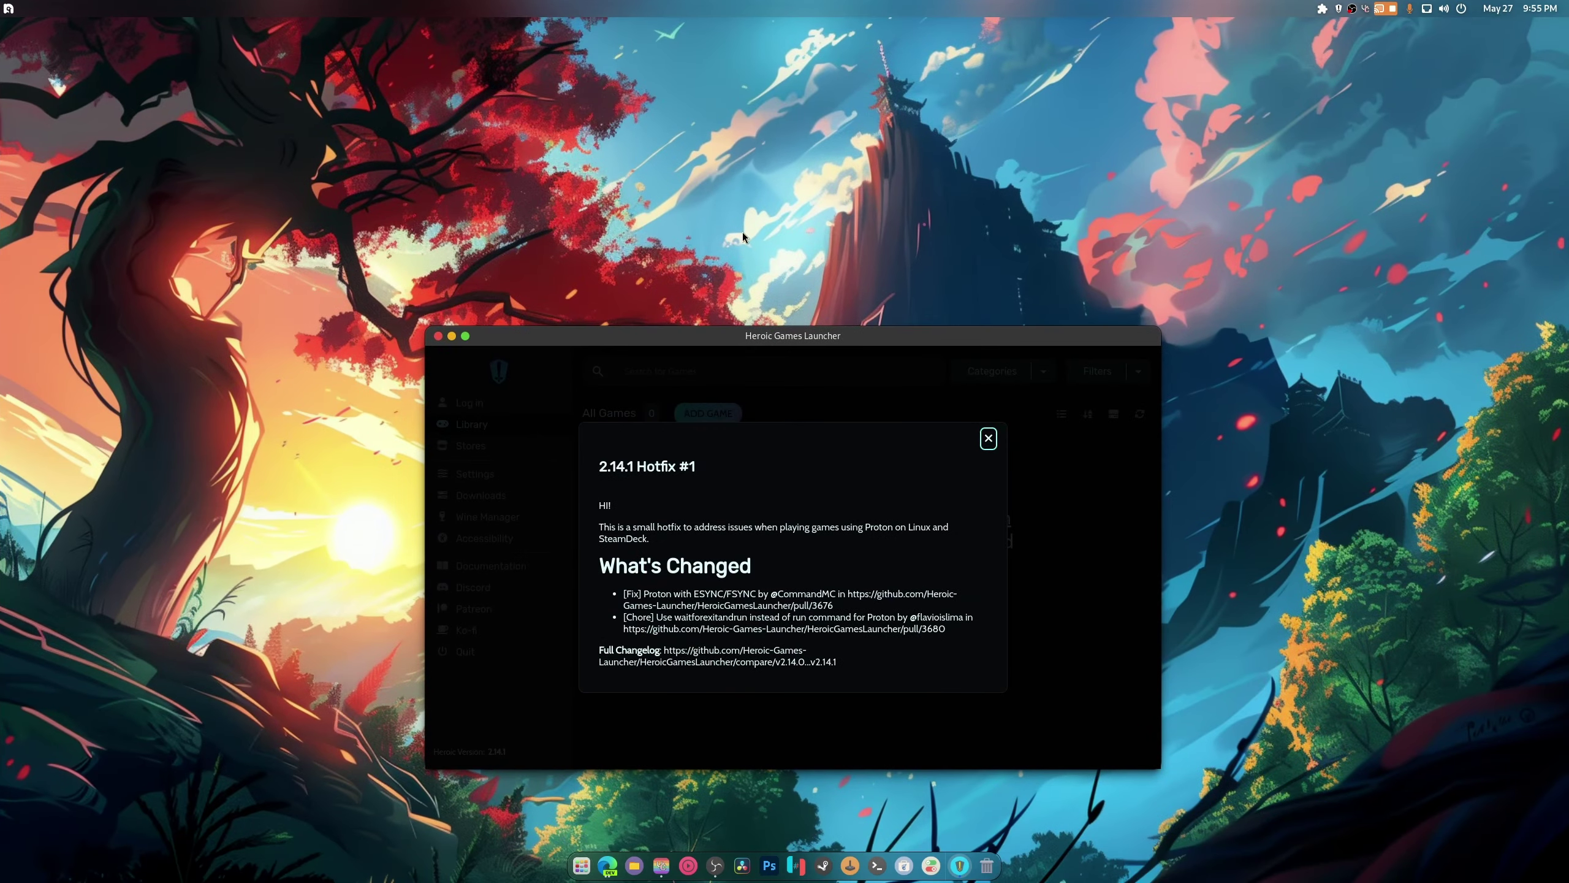
click(581, 865)
scroll(905, 659, down, 1)
click(618, 557)
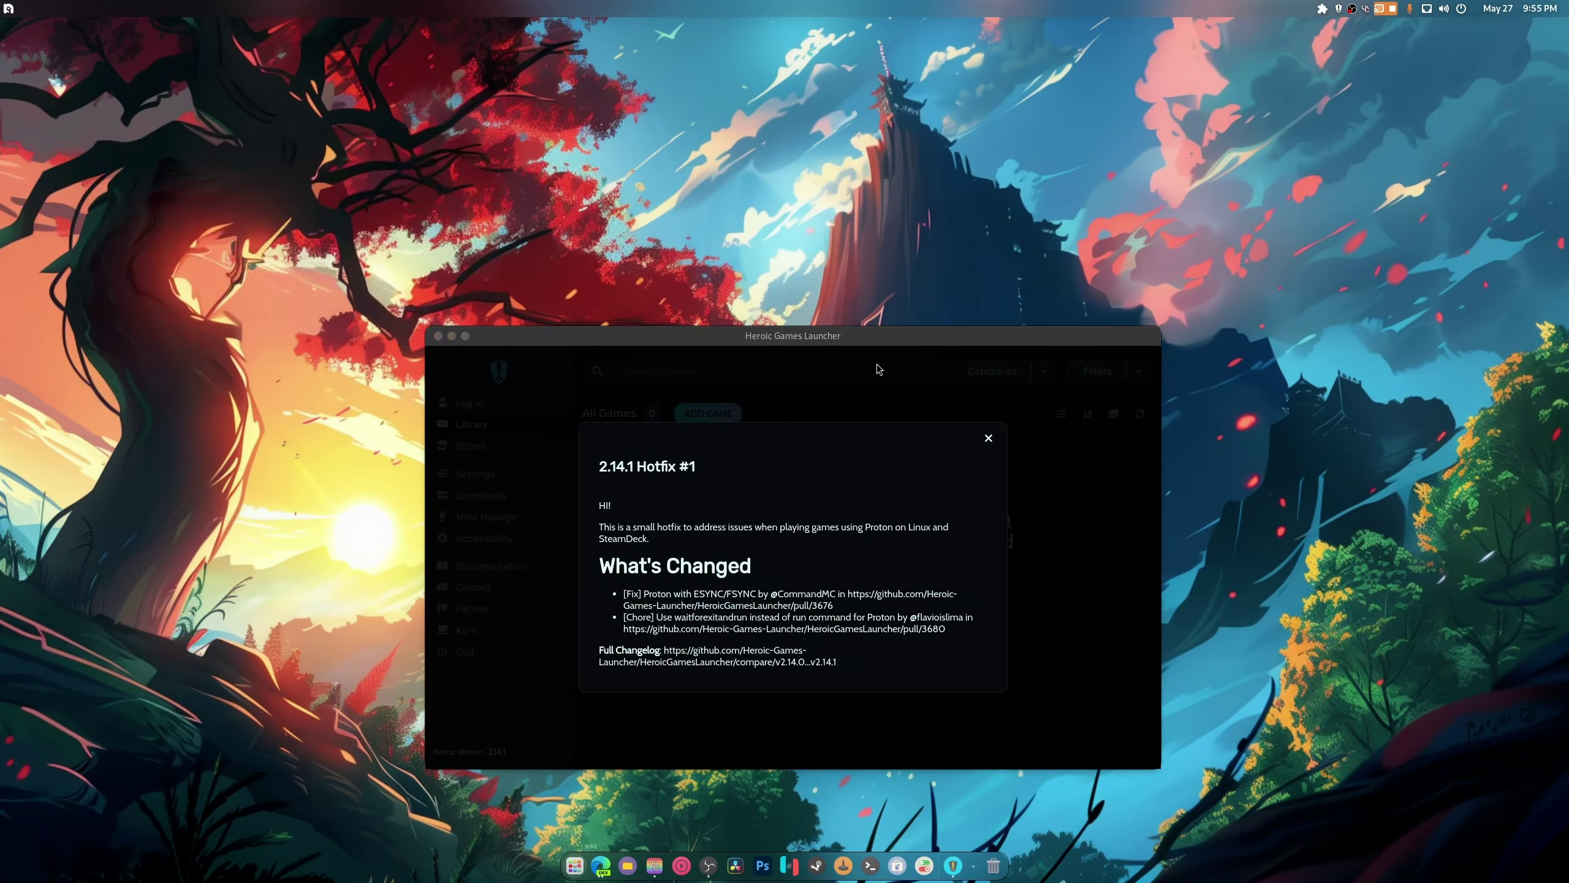
Browse the Proton and Wine runners listed for Heroic Games Launcher.
click(179, 189)
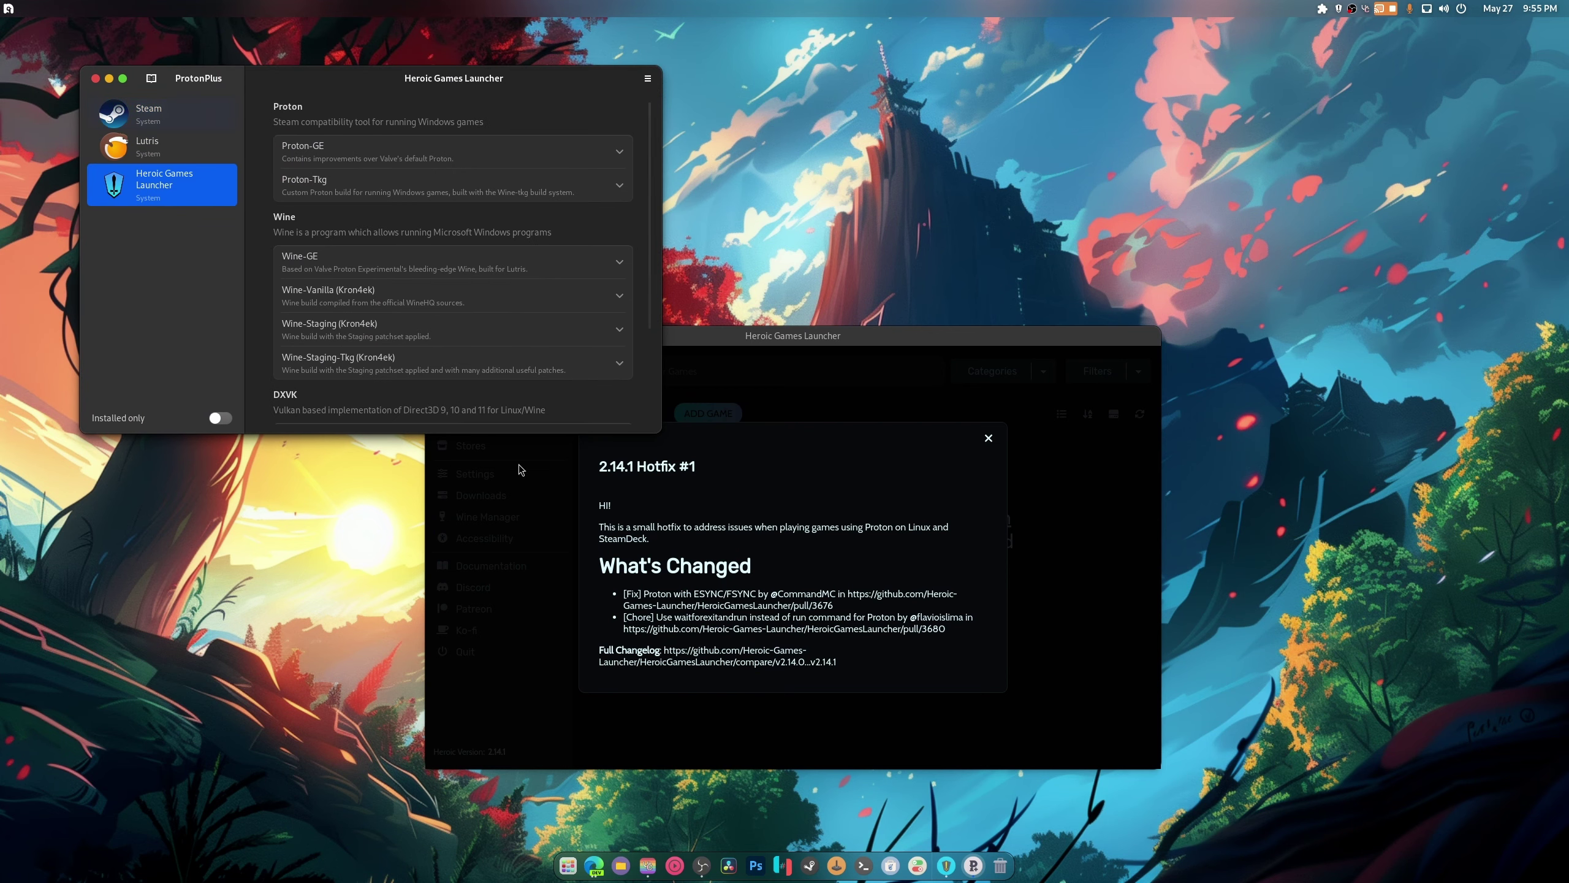
scroll(399, 410, down, 3)
scroll(400, 408, up, 3)
drag(223, 88, 596, 148)
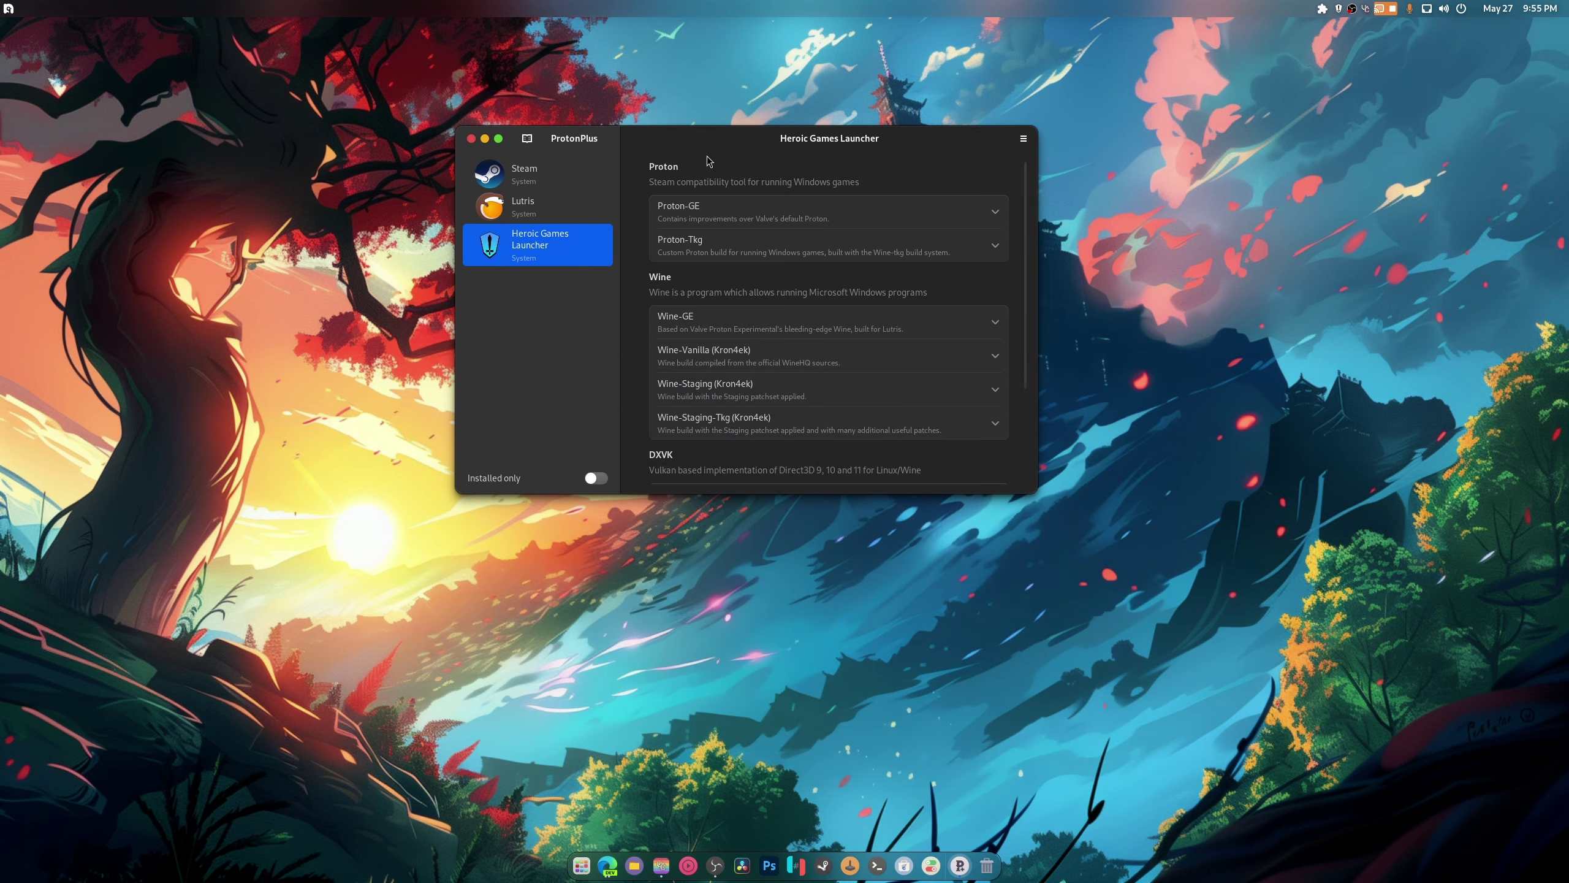
drag(707, 160, 748, 204)
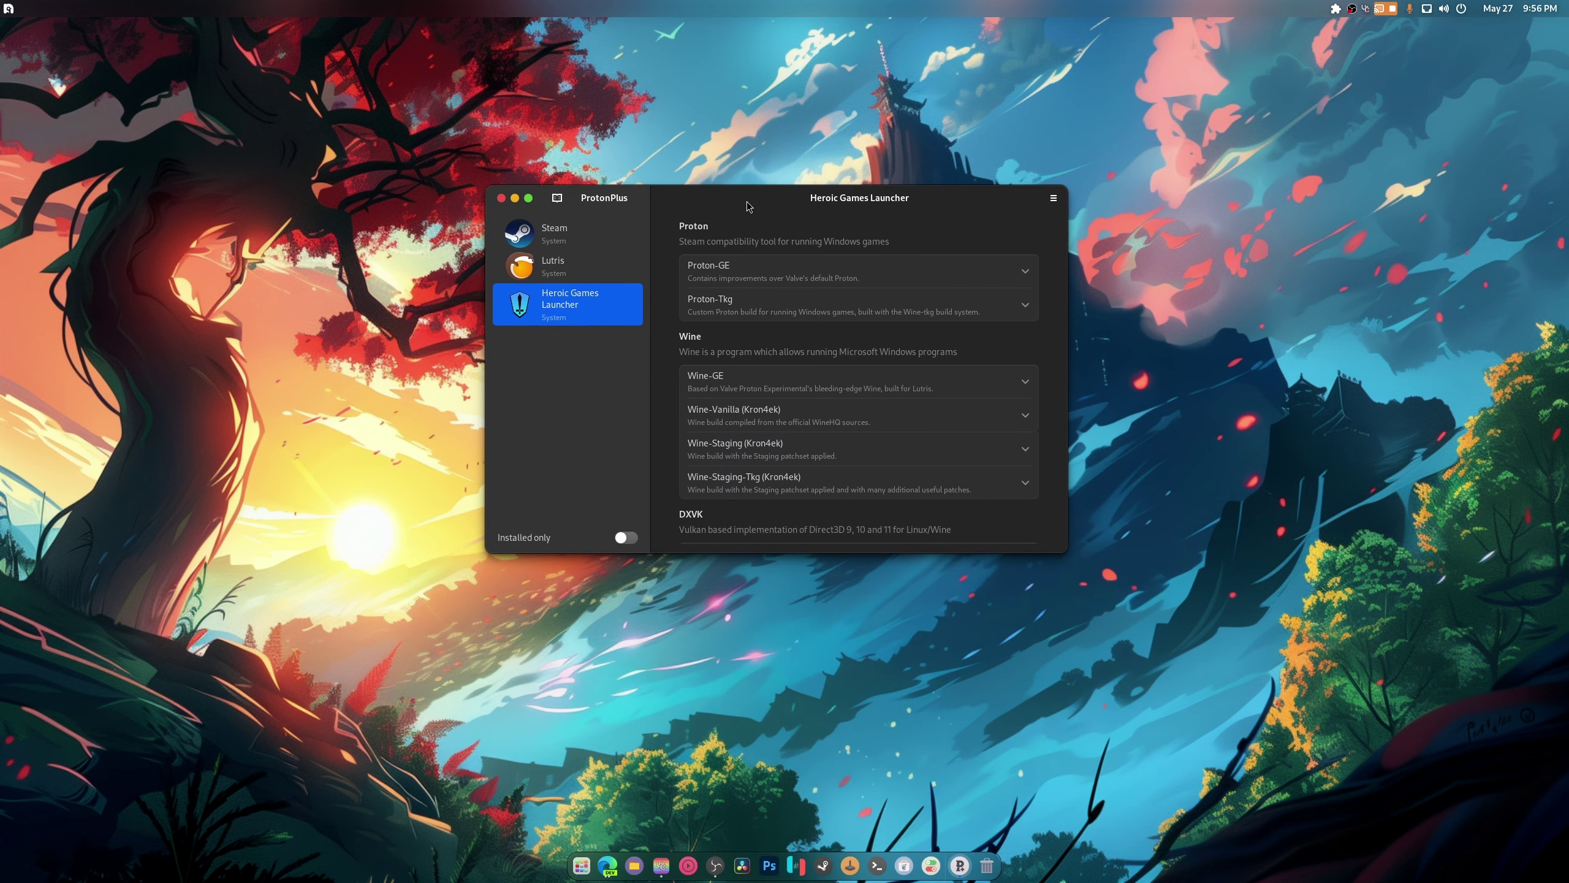
drag(749, 206, 727, 189)
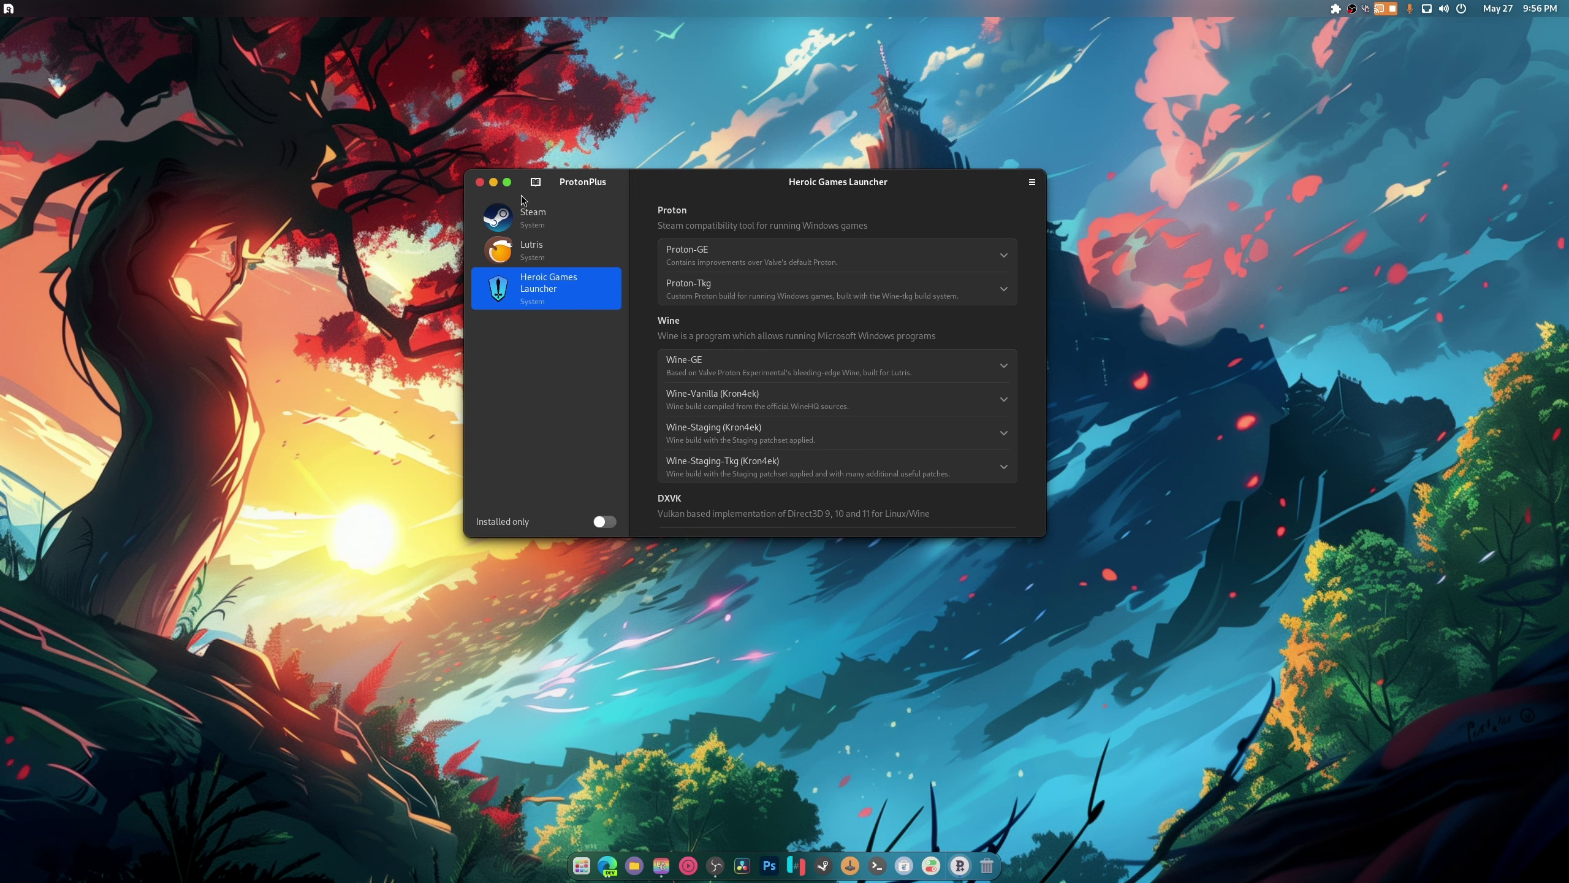
Show Steam's runner list, then relaunch ProtonPlus from the application overview.
click(524, 221)
drag(706, 178, 753, 145)
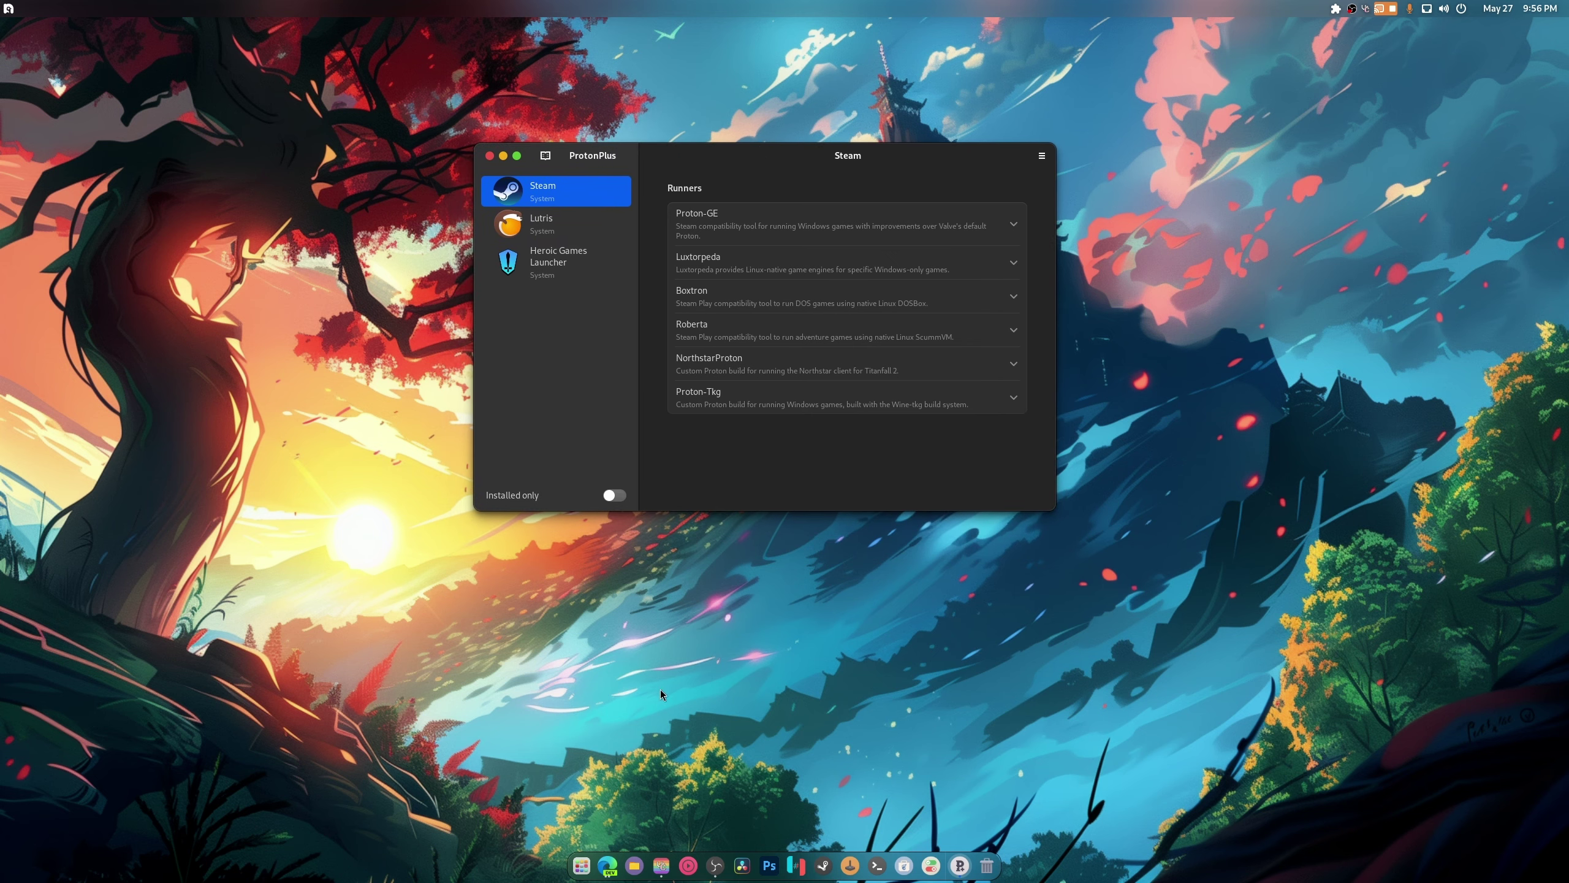
click(592, 859)
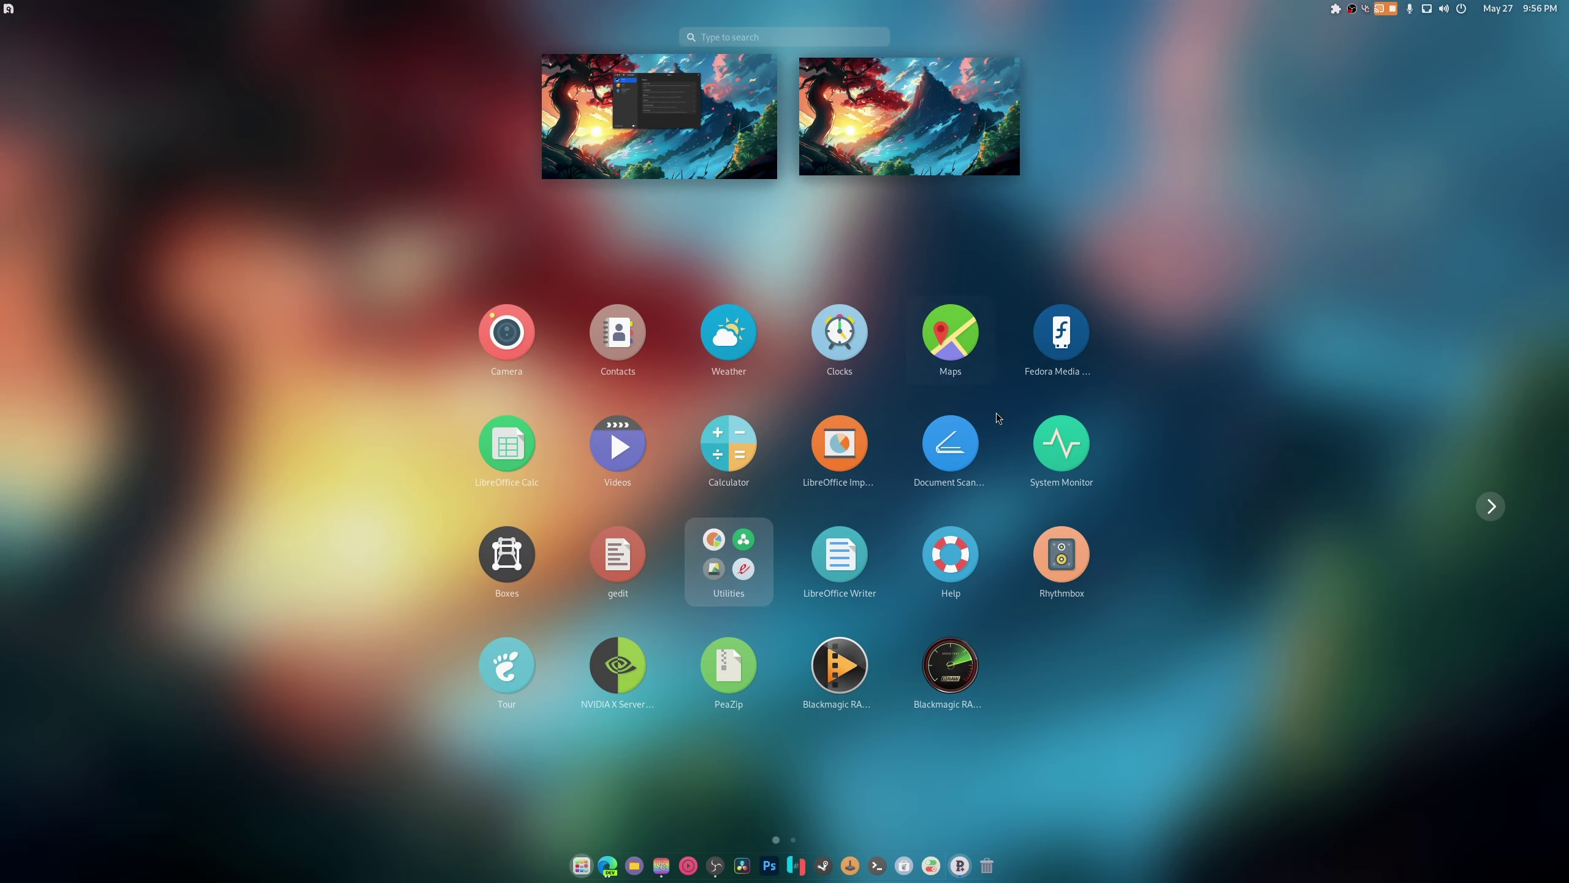
scroll(1007, 469, down, 1)
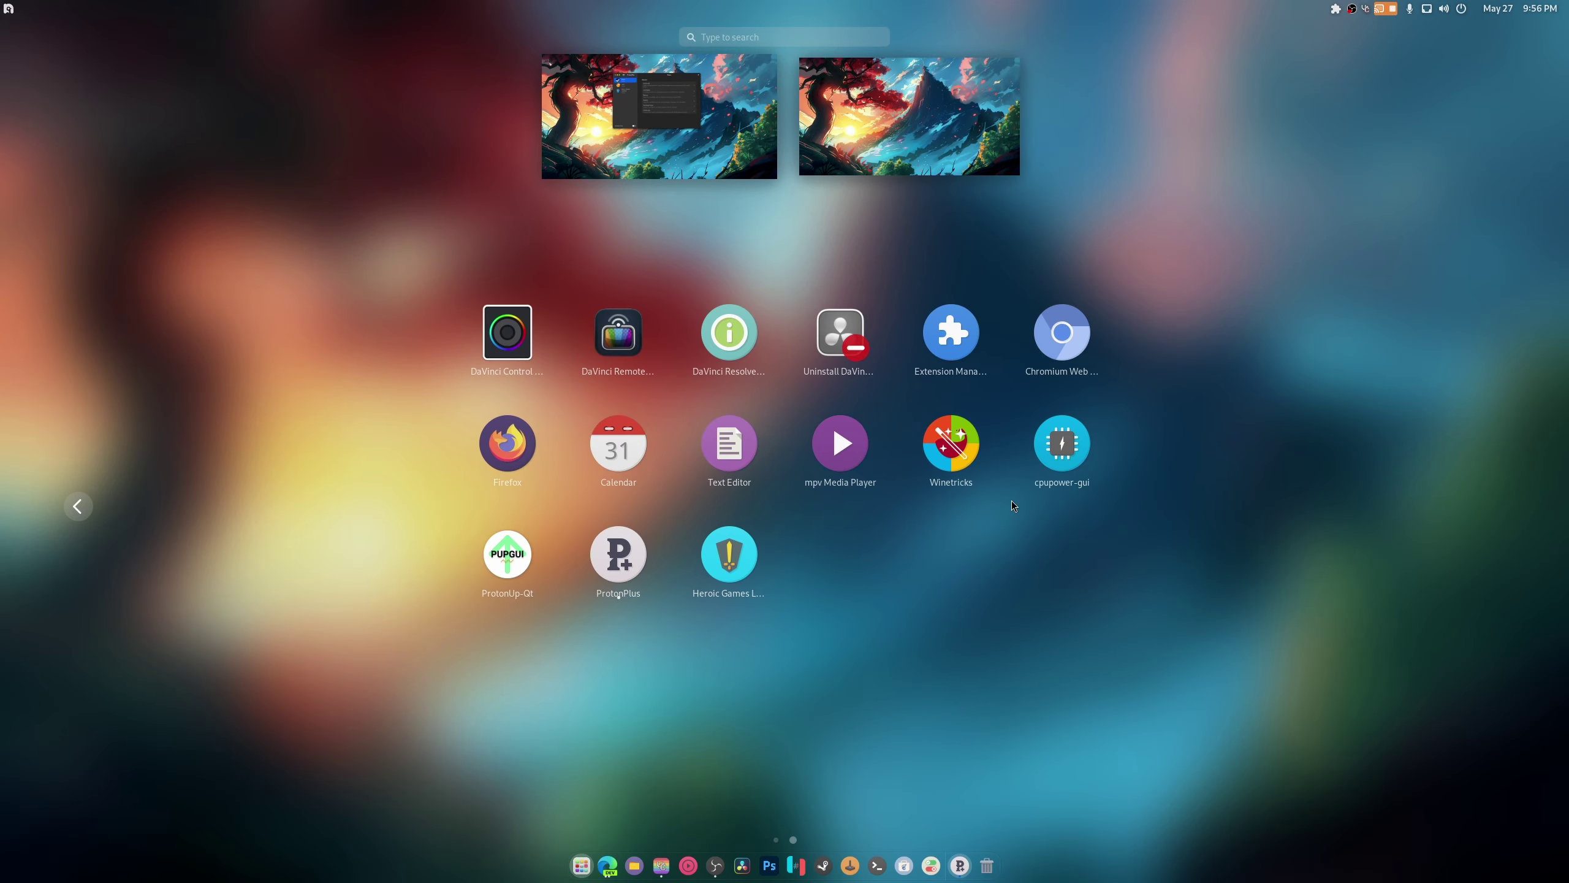
click(607, 581)
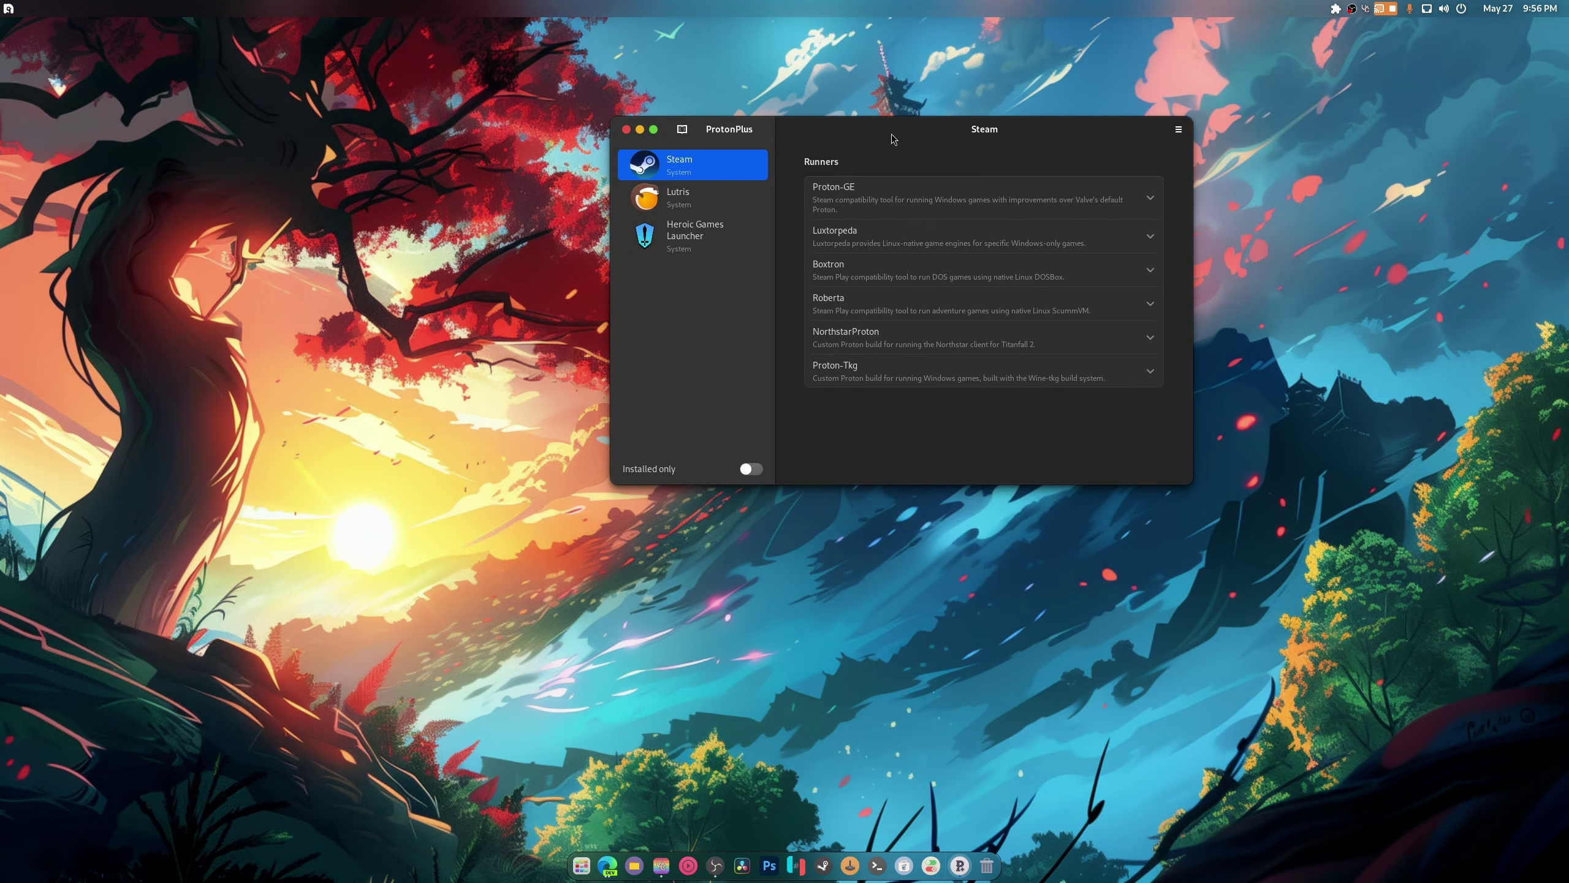
drag(892, 139, 829, 219)
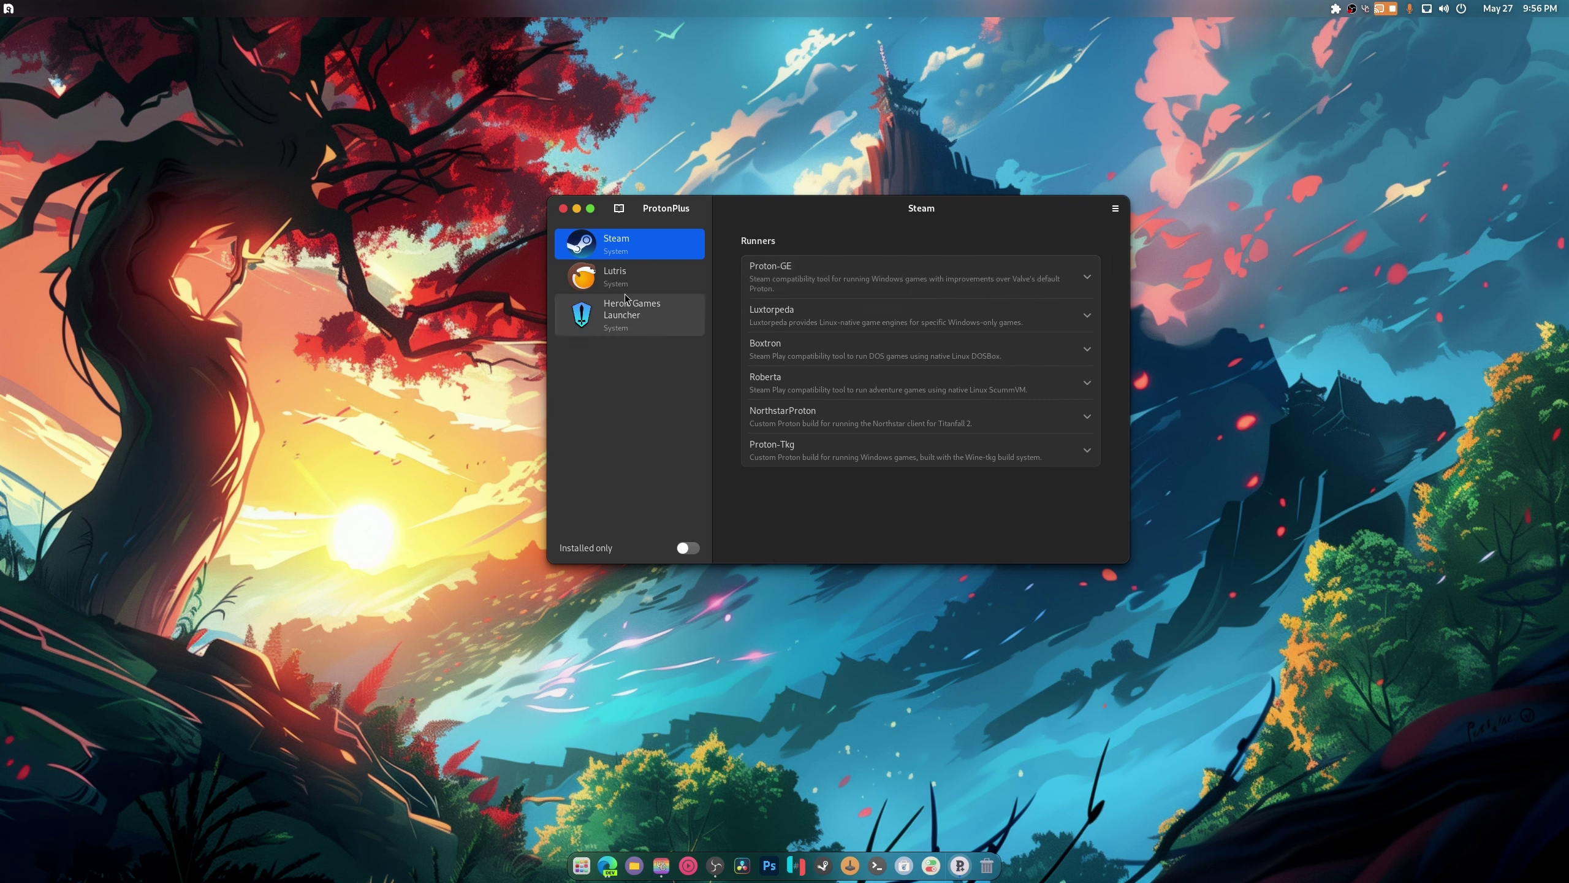
Expand Steam's Proton-Tkg and Proton-GE versions, then view Lutris's Wine and DXVK runners.
click(830, 456)
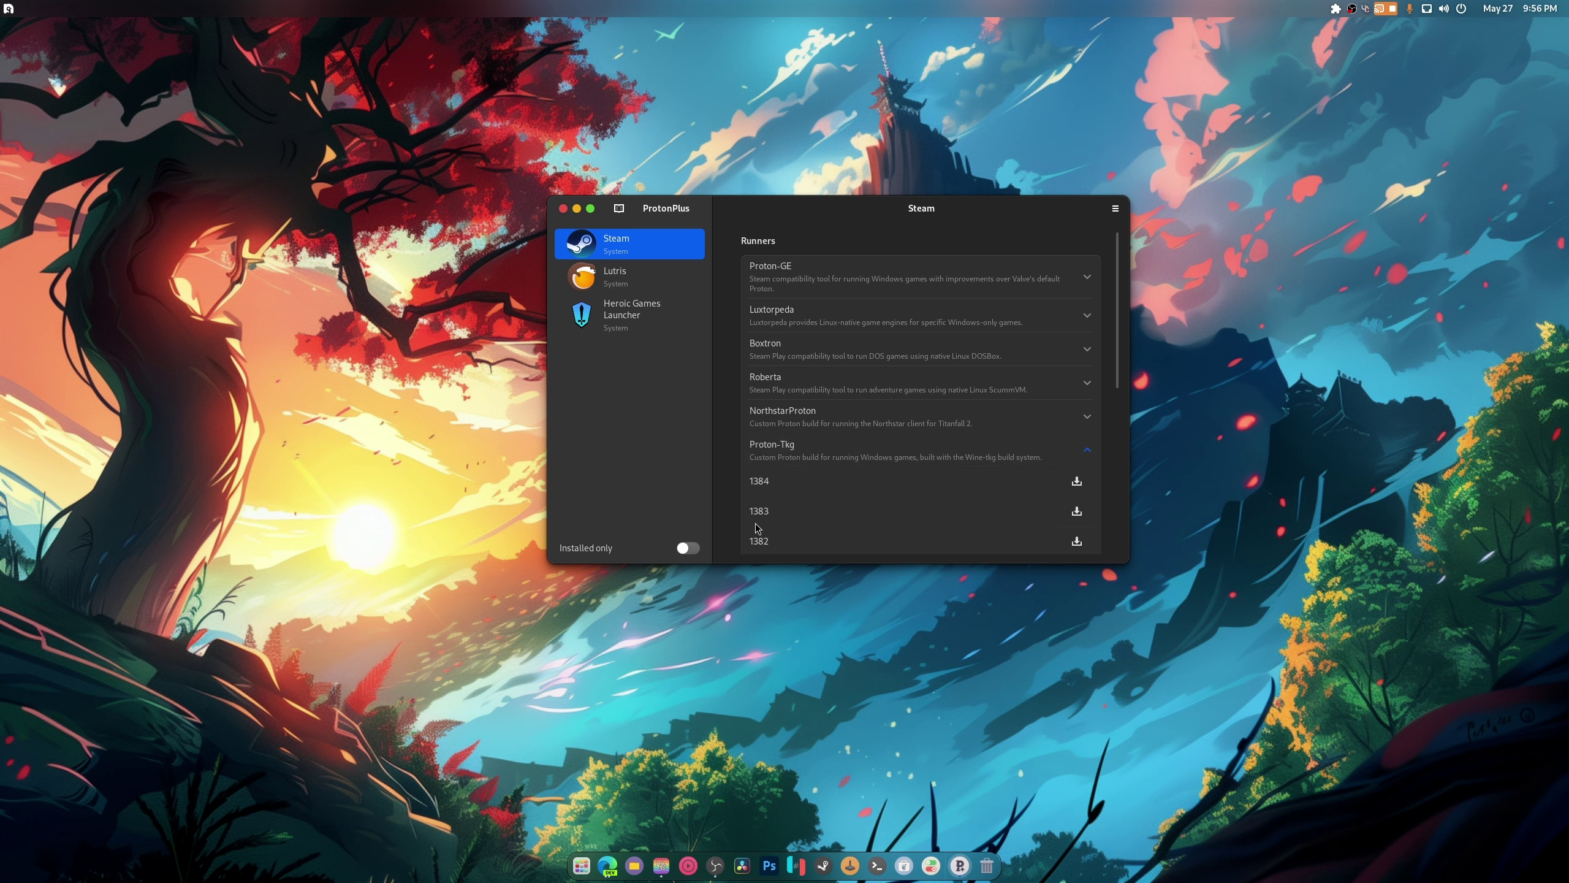
click(796, 269)
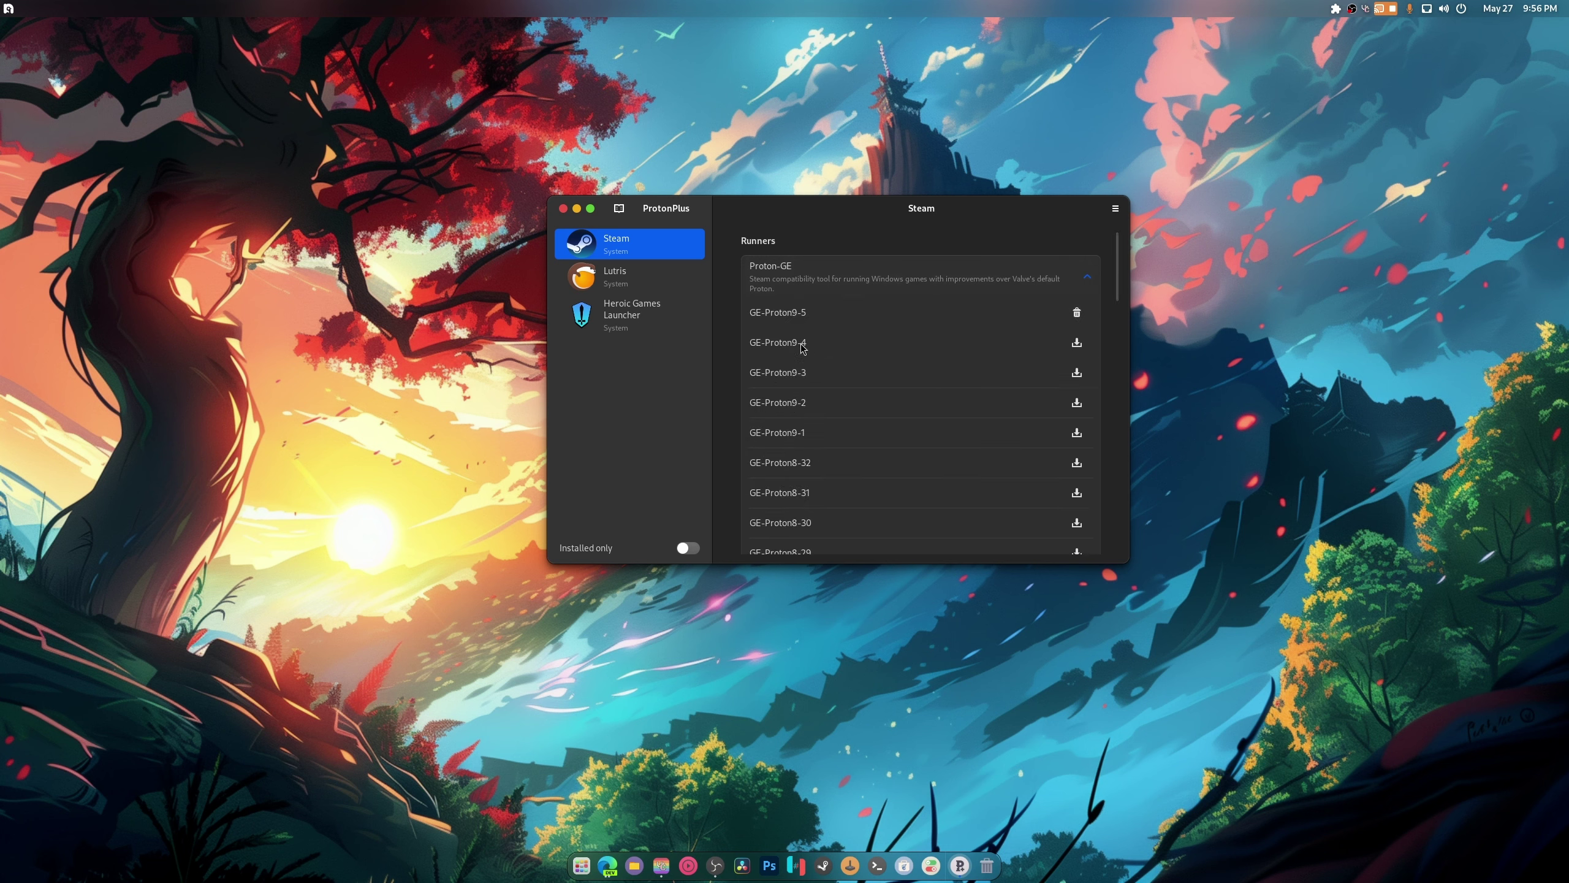
click(674, 277)
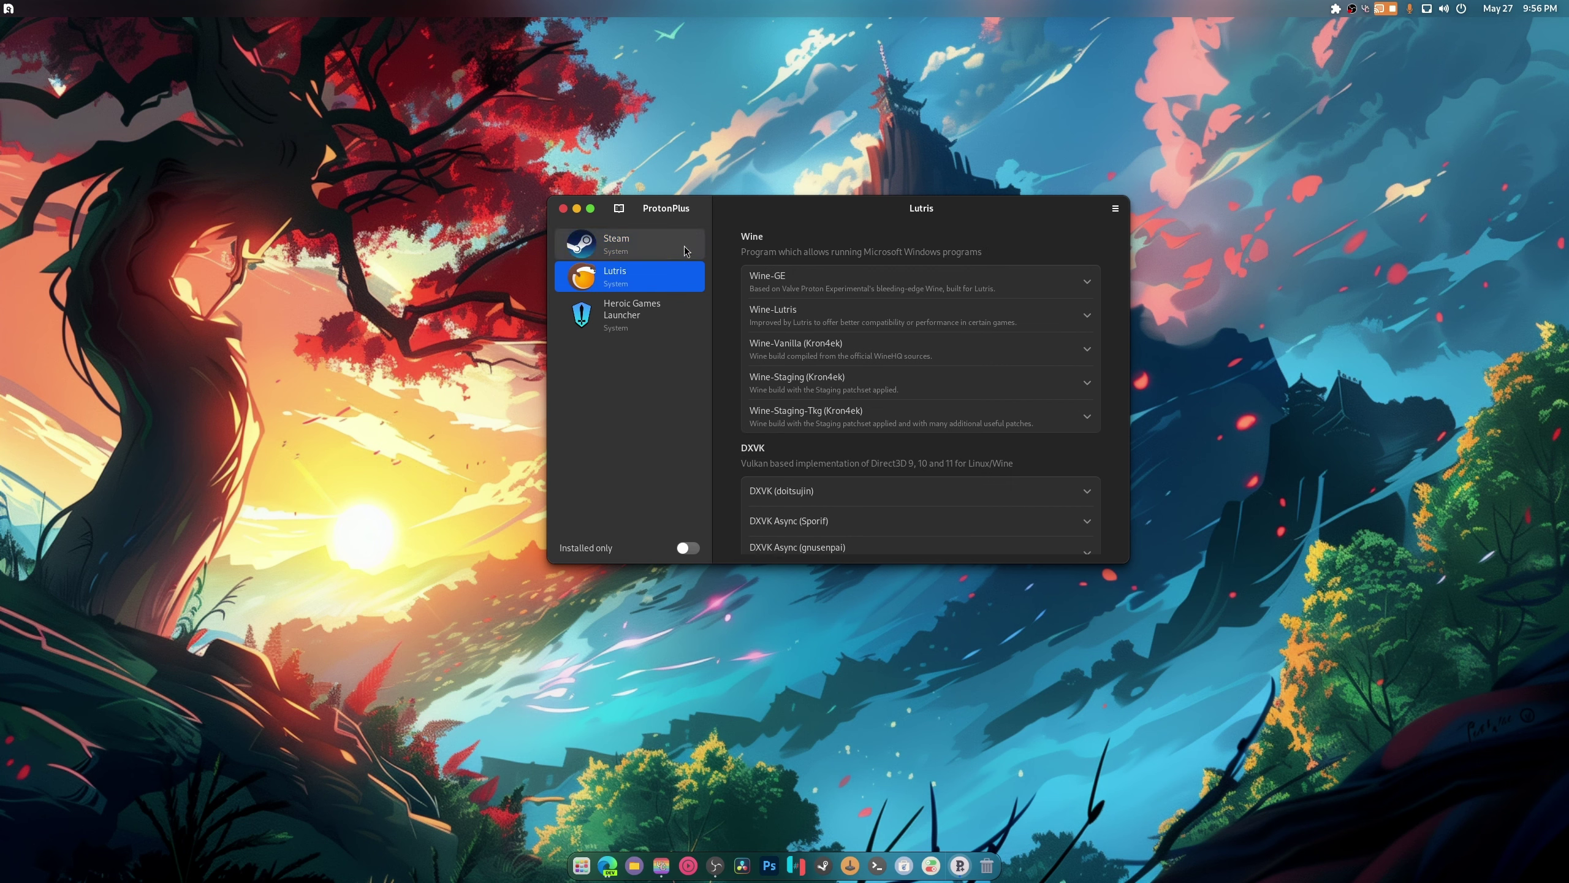
drag(786, 210, 782, 199)
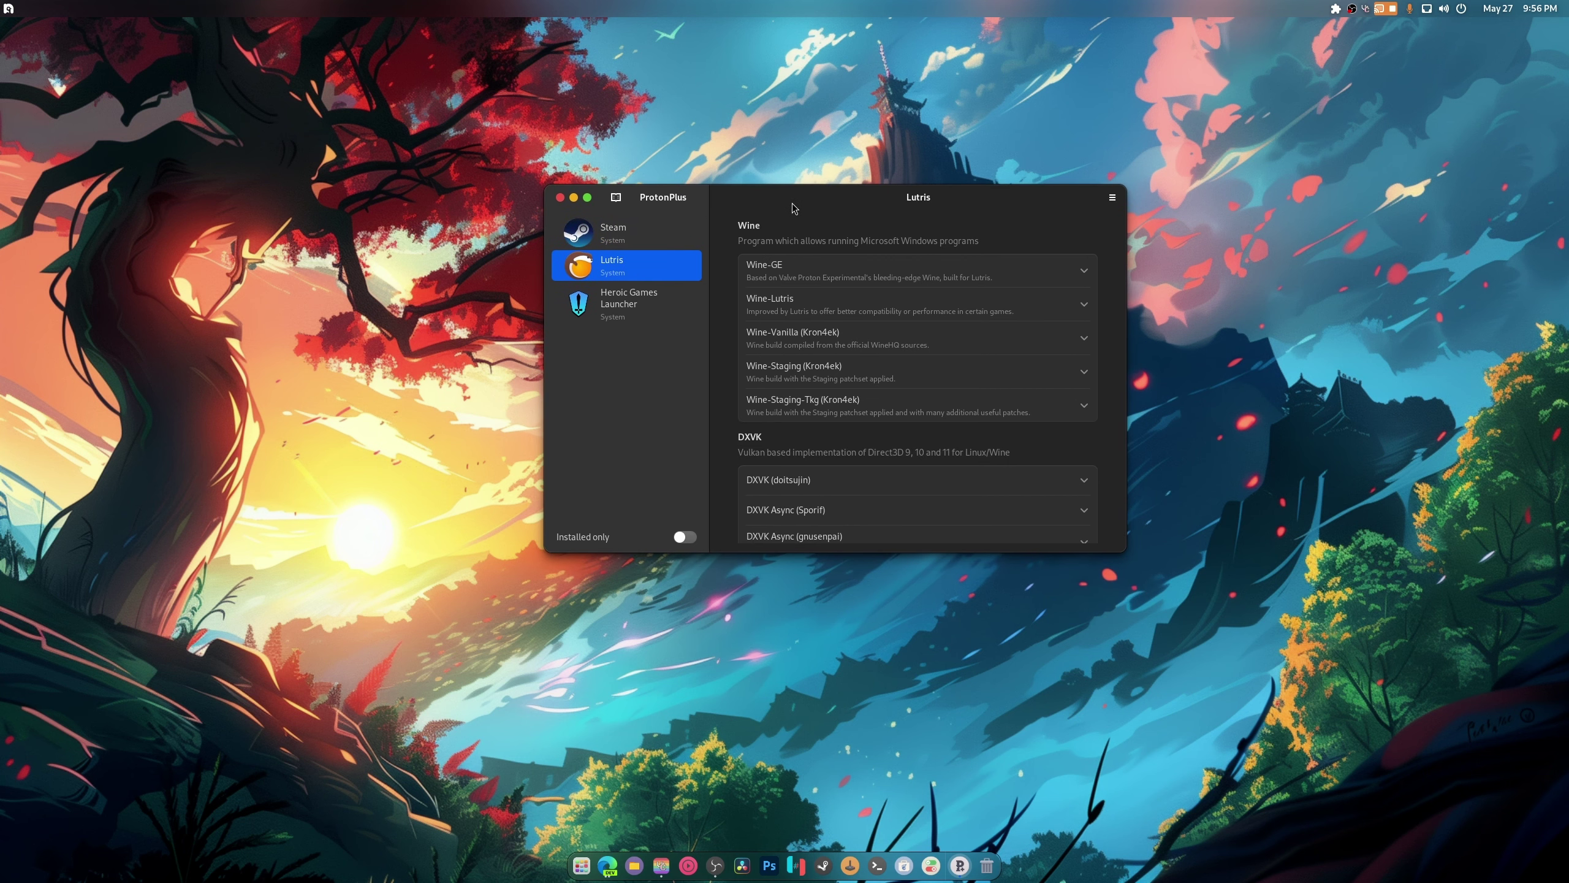